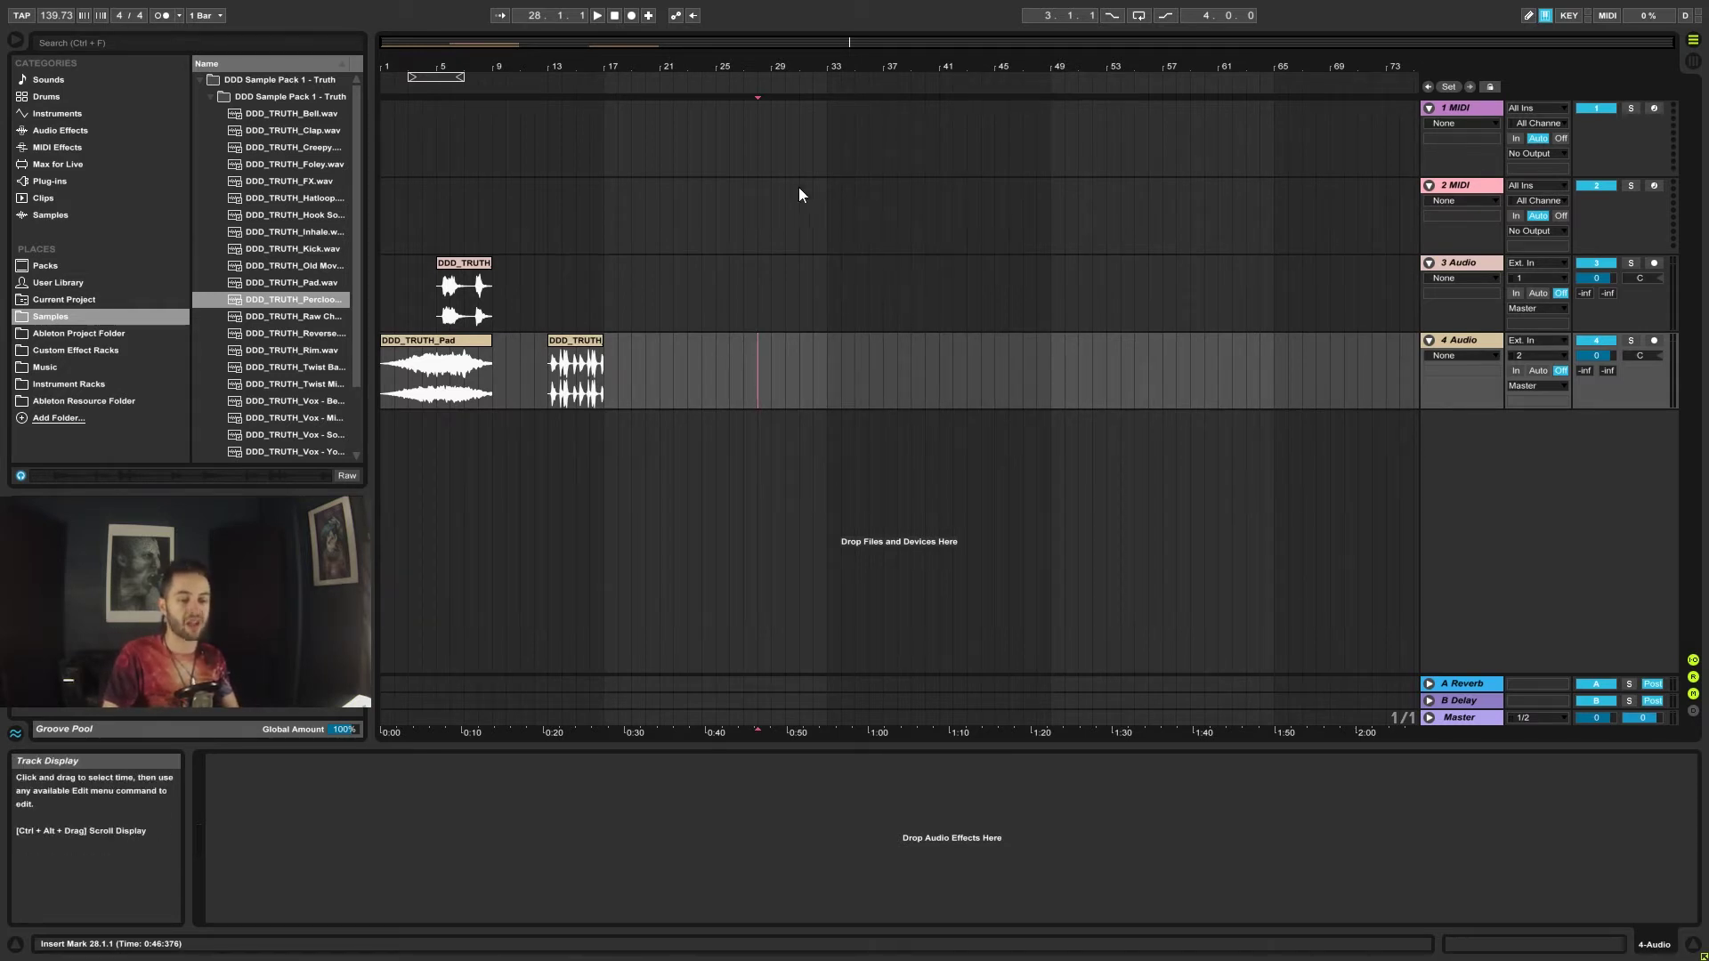
Step: Place the insert marker at bar 15 in the Percloop clip and zoom the arrangement in closely around it
click(574, 374)
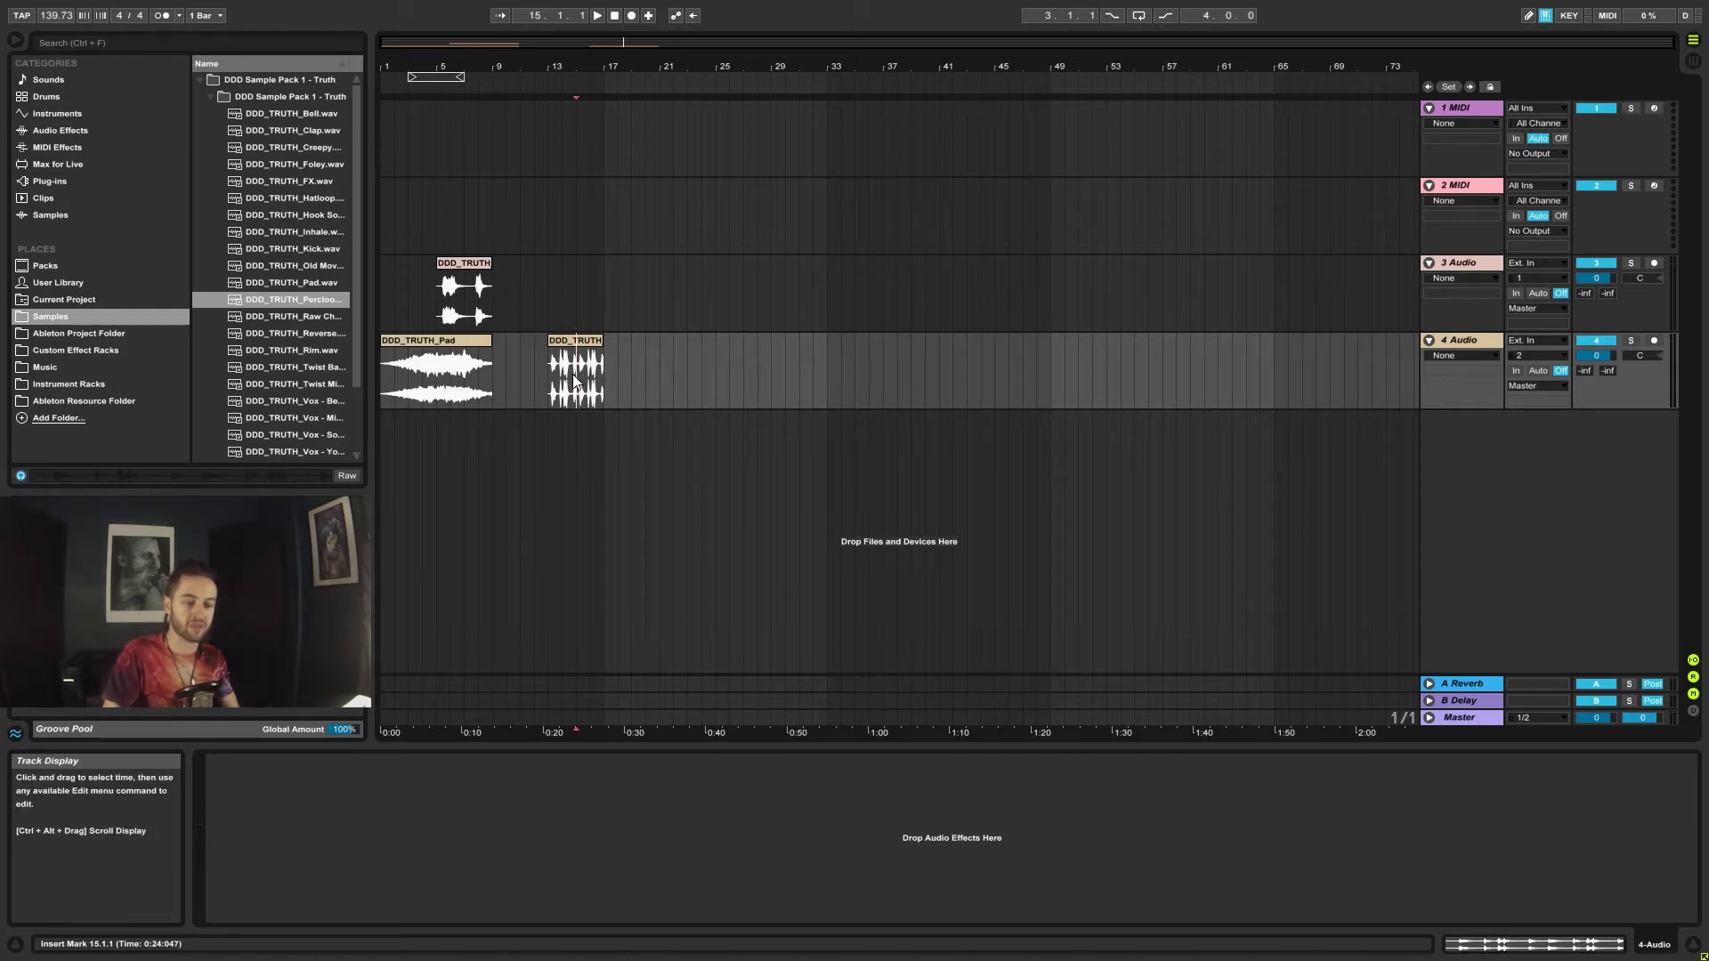
key(plus)
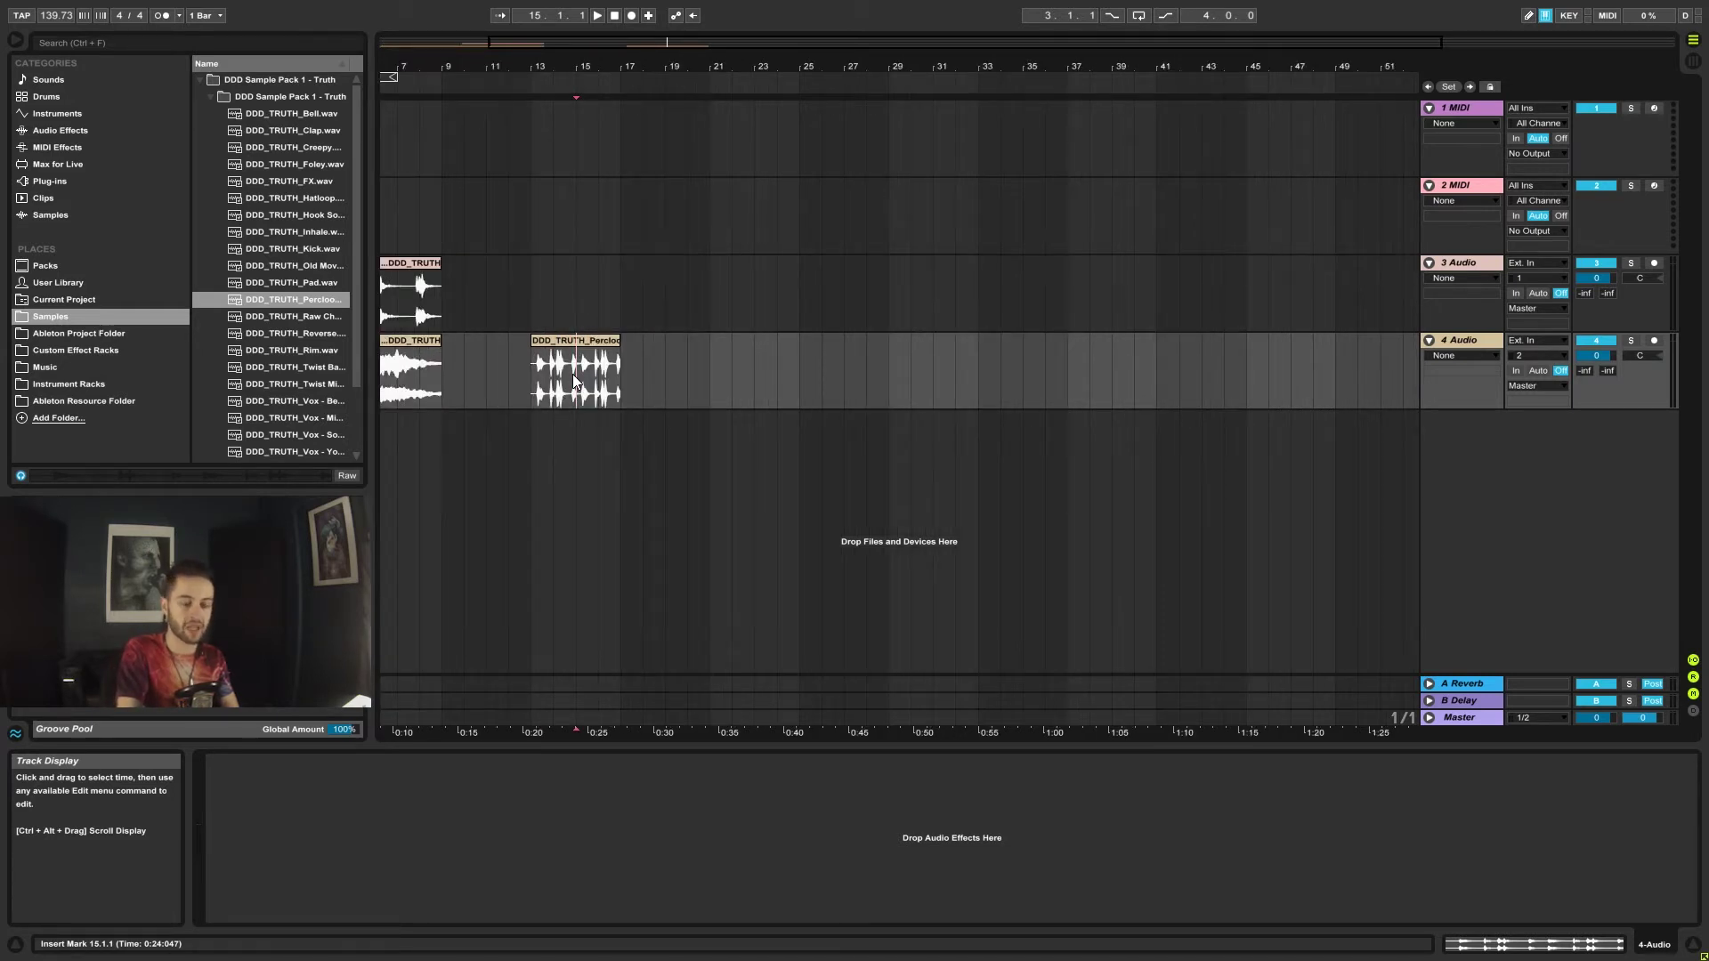
key(plus)
key(plus)
key(plus)
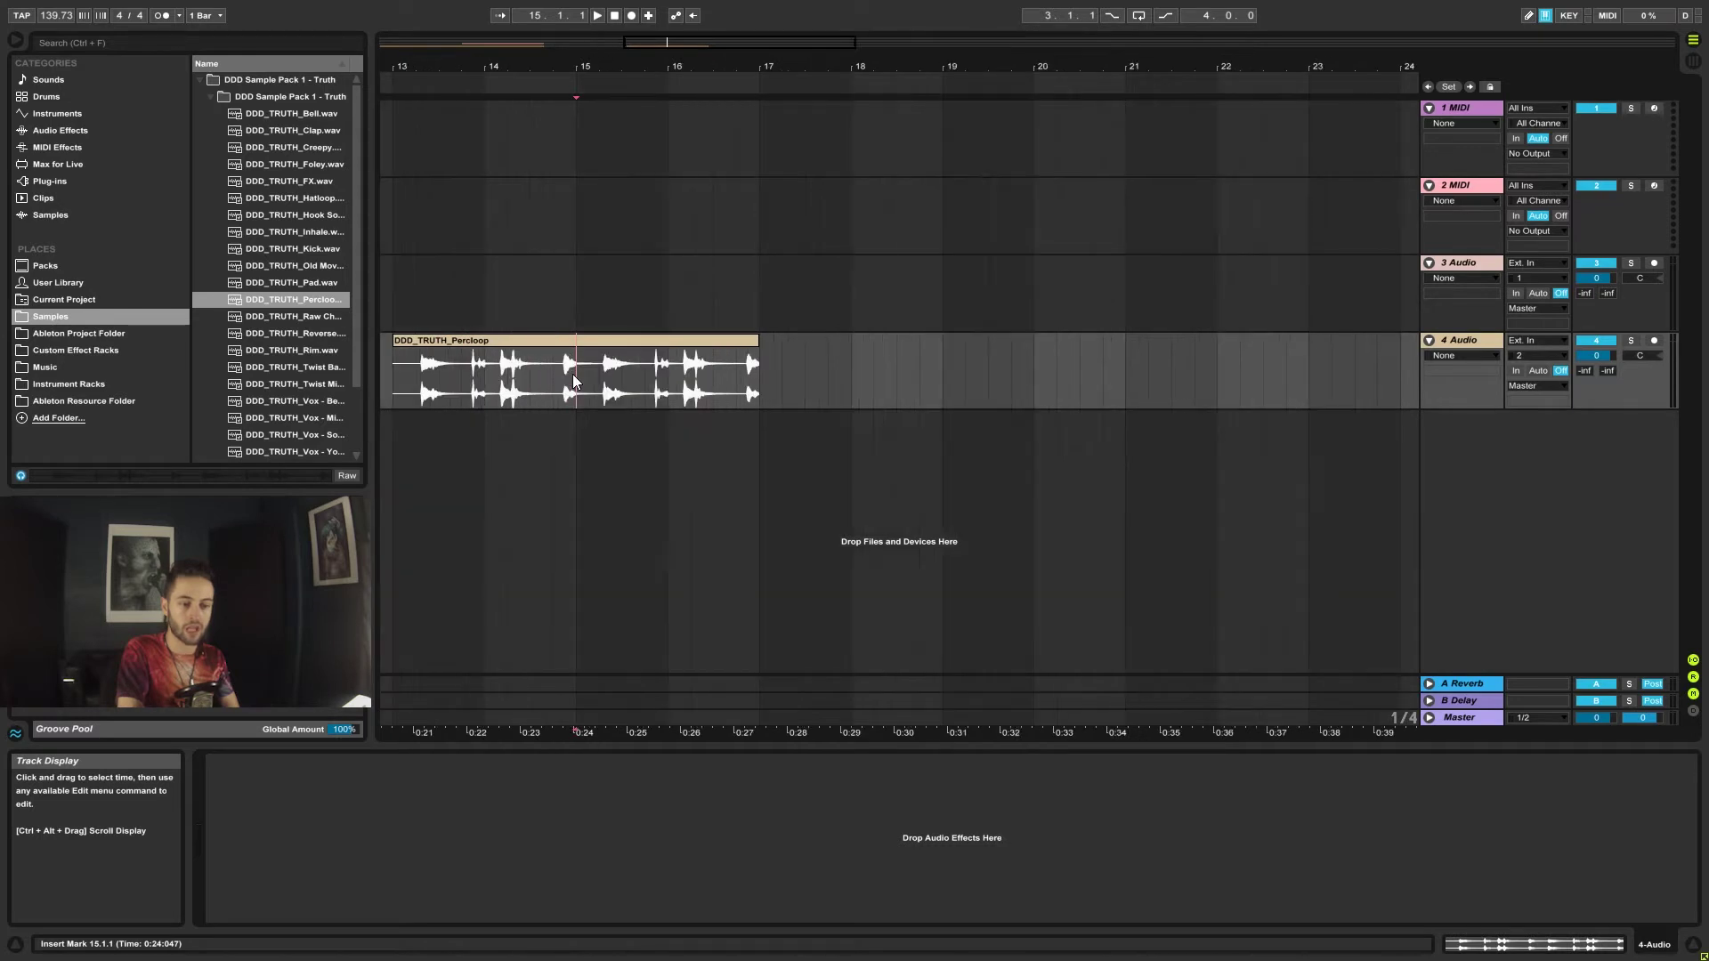
key(plus)
key(plus)
key(plus)
key(plus)
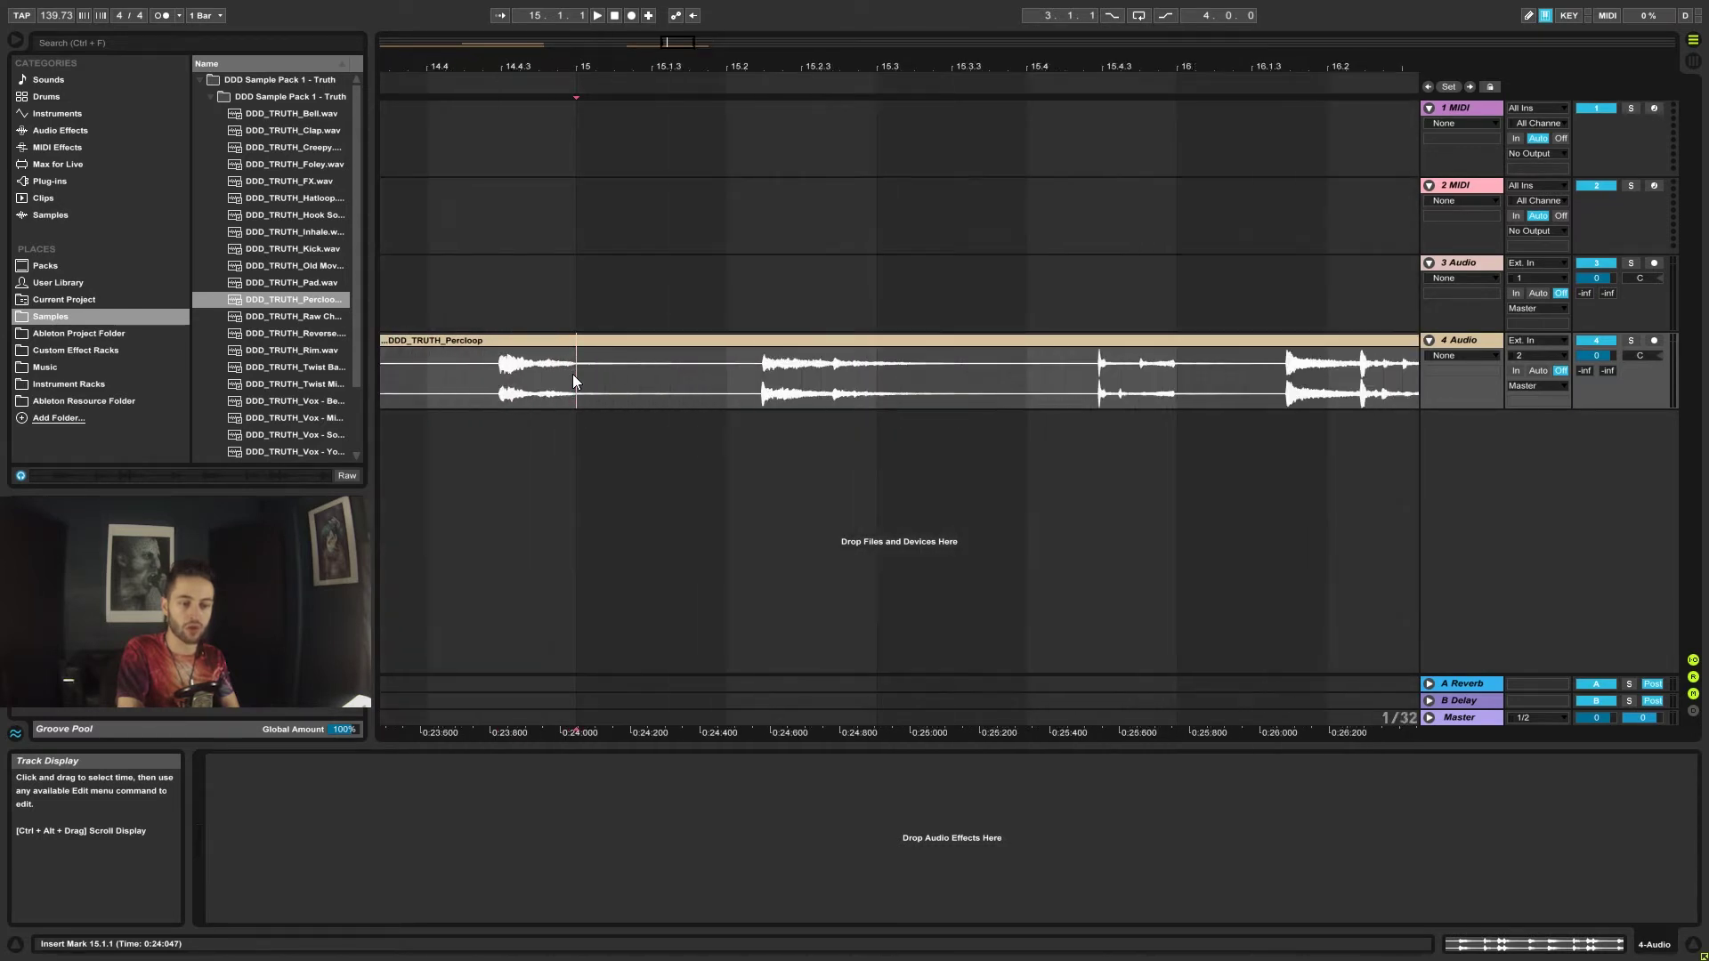
key(plus)
key(plus)
key(plus)
key(plus)
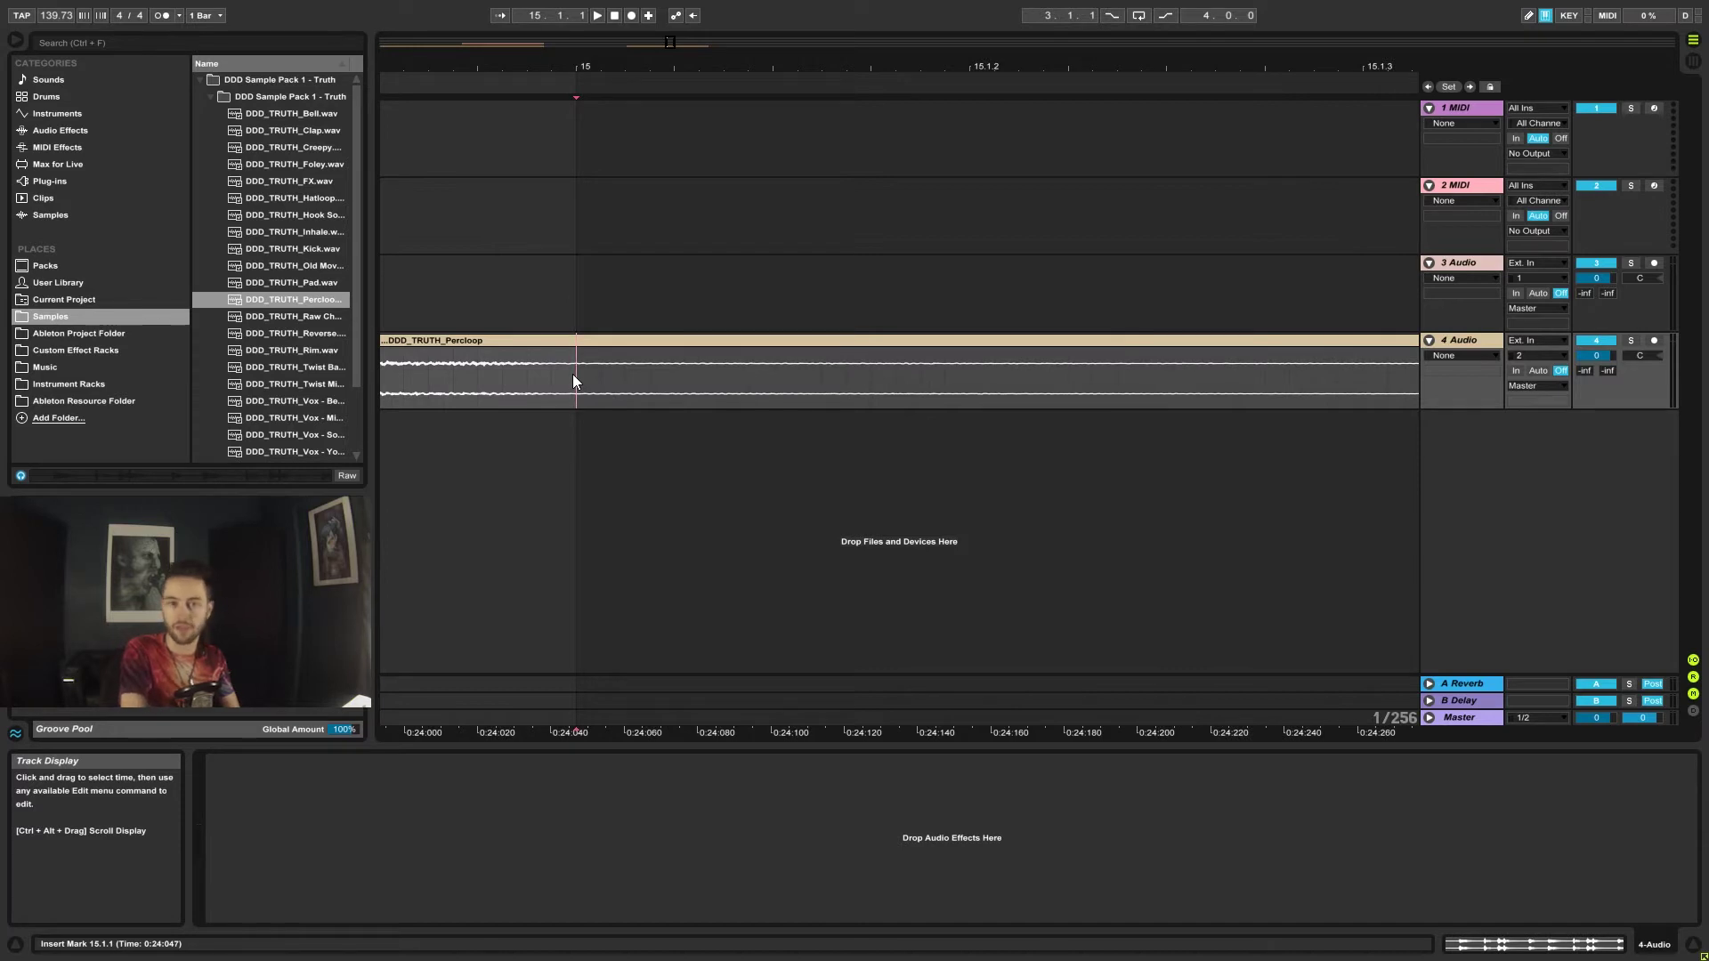
Step: Zoom the arrangement back out to show all clips on the audio tracks
key(minus)
key(minus)
key(minus)
key(minus)
key(minus)
key(minus)
key(minus)
key(minus)
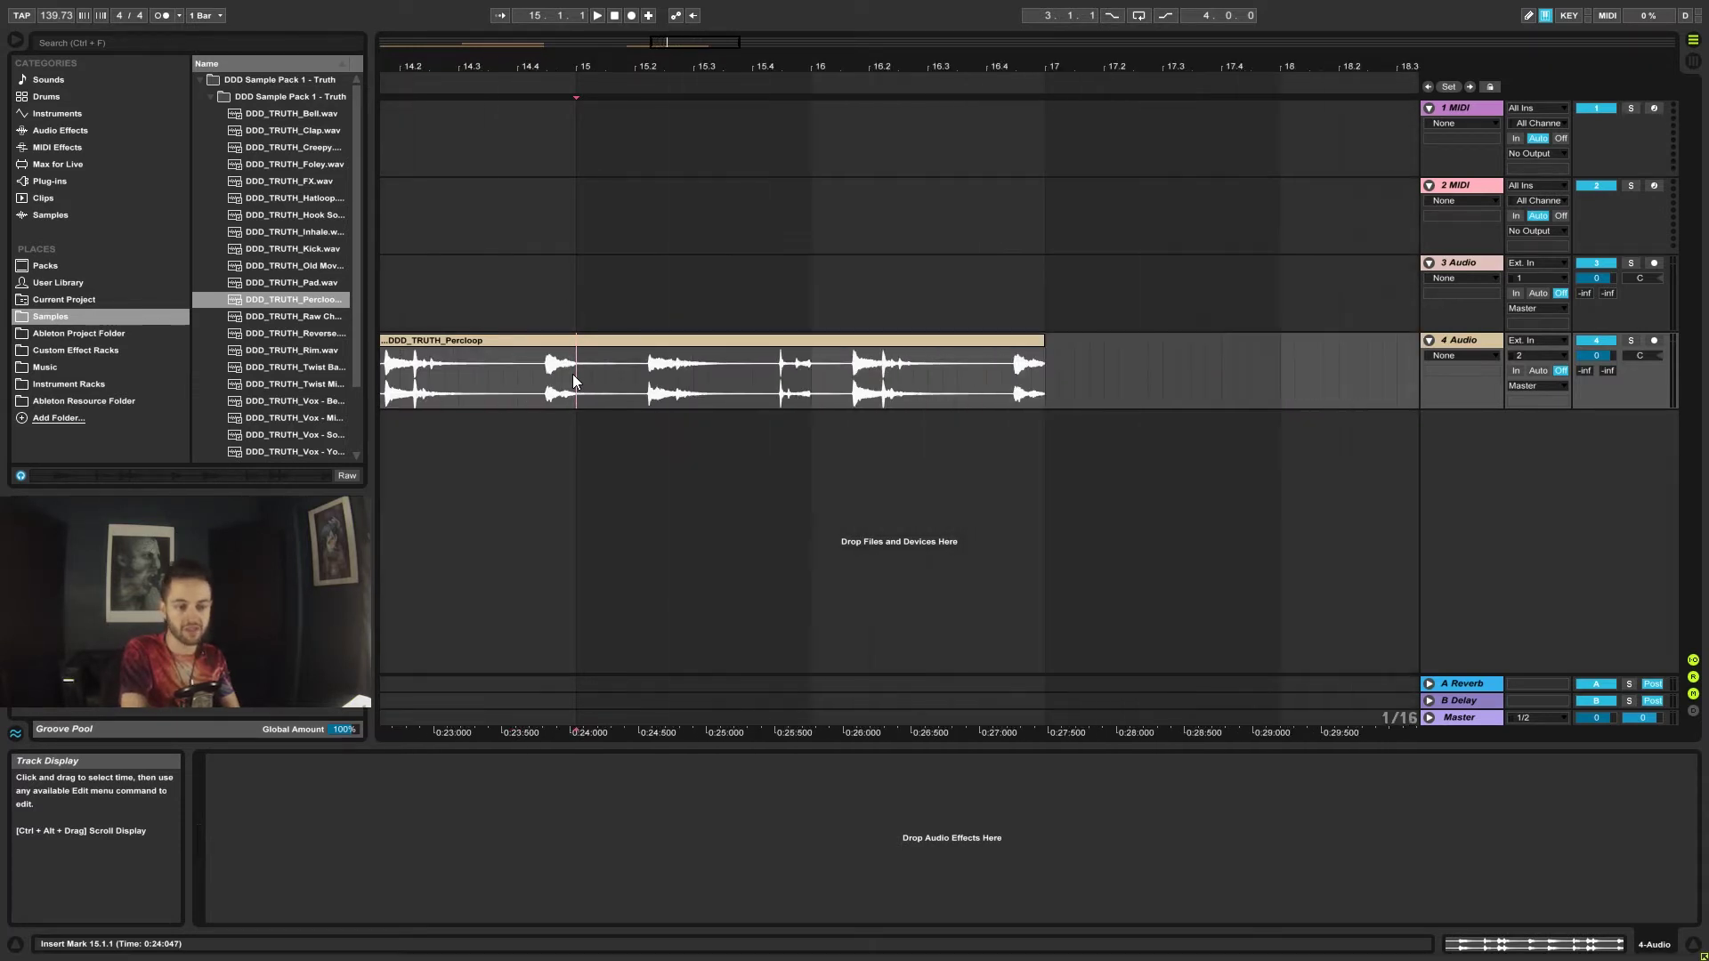
key(minus)
key(minus)
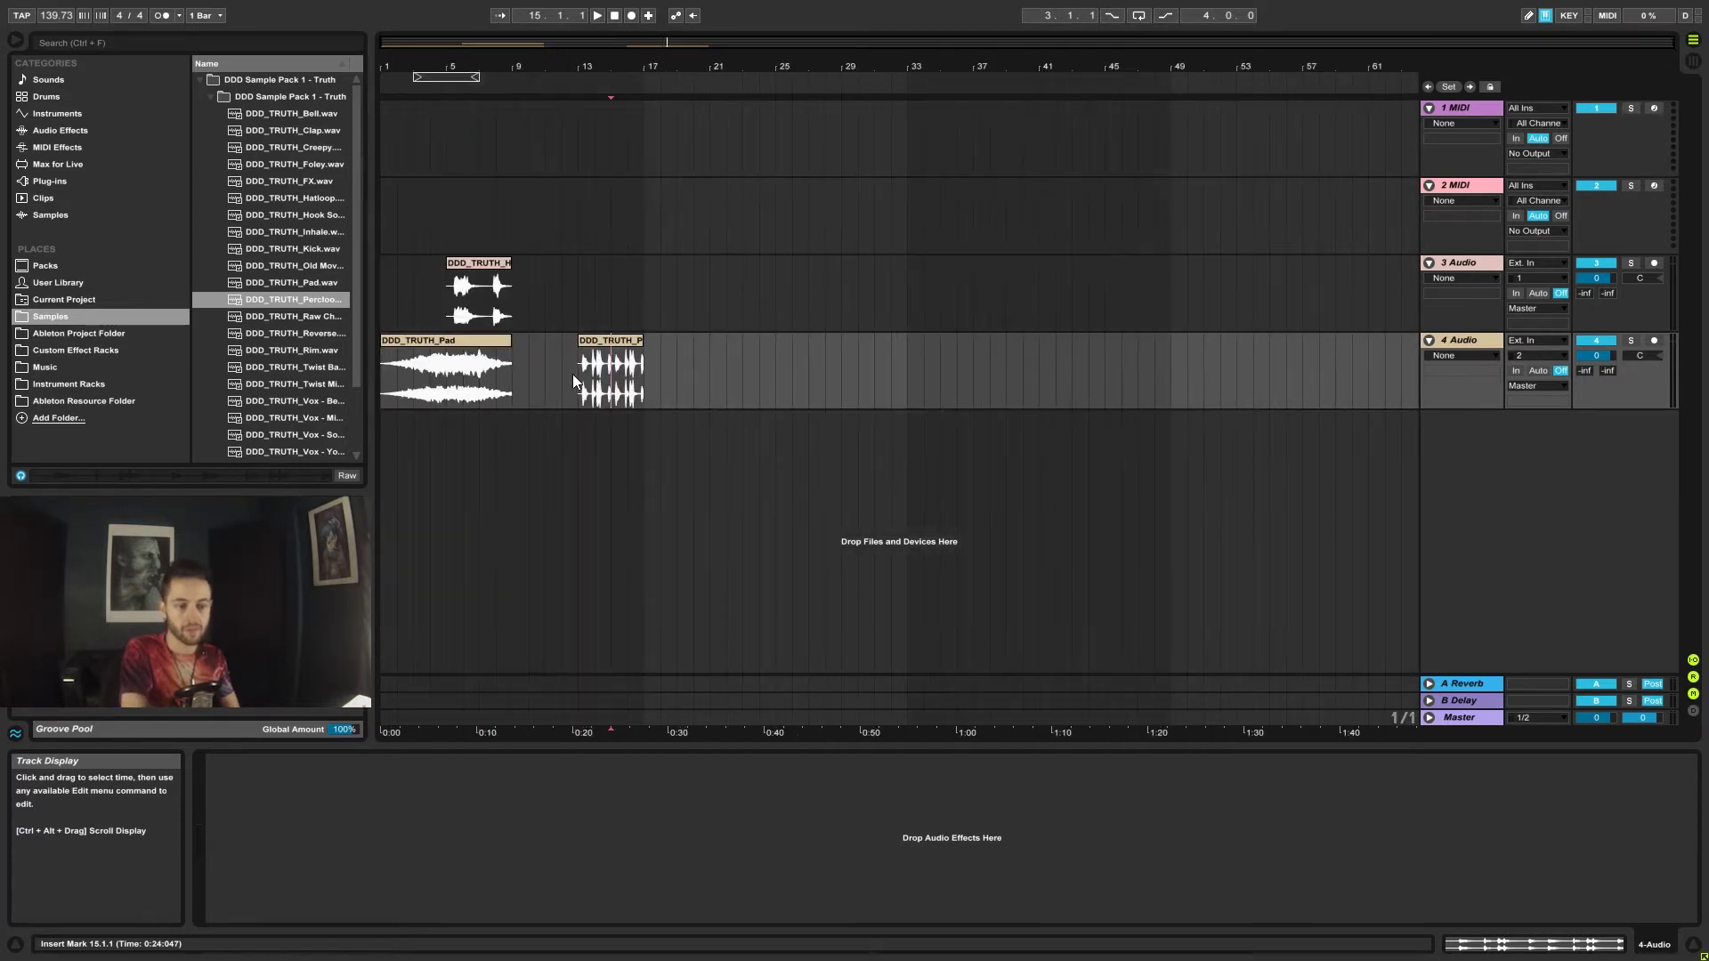
key(minus)
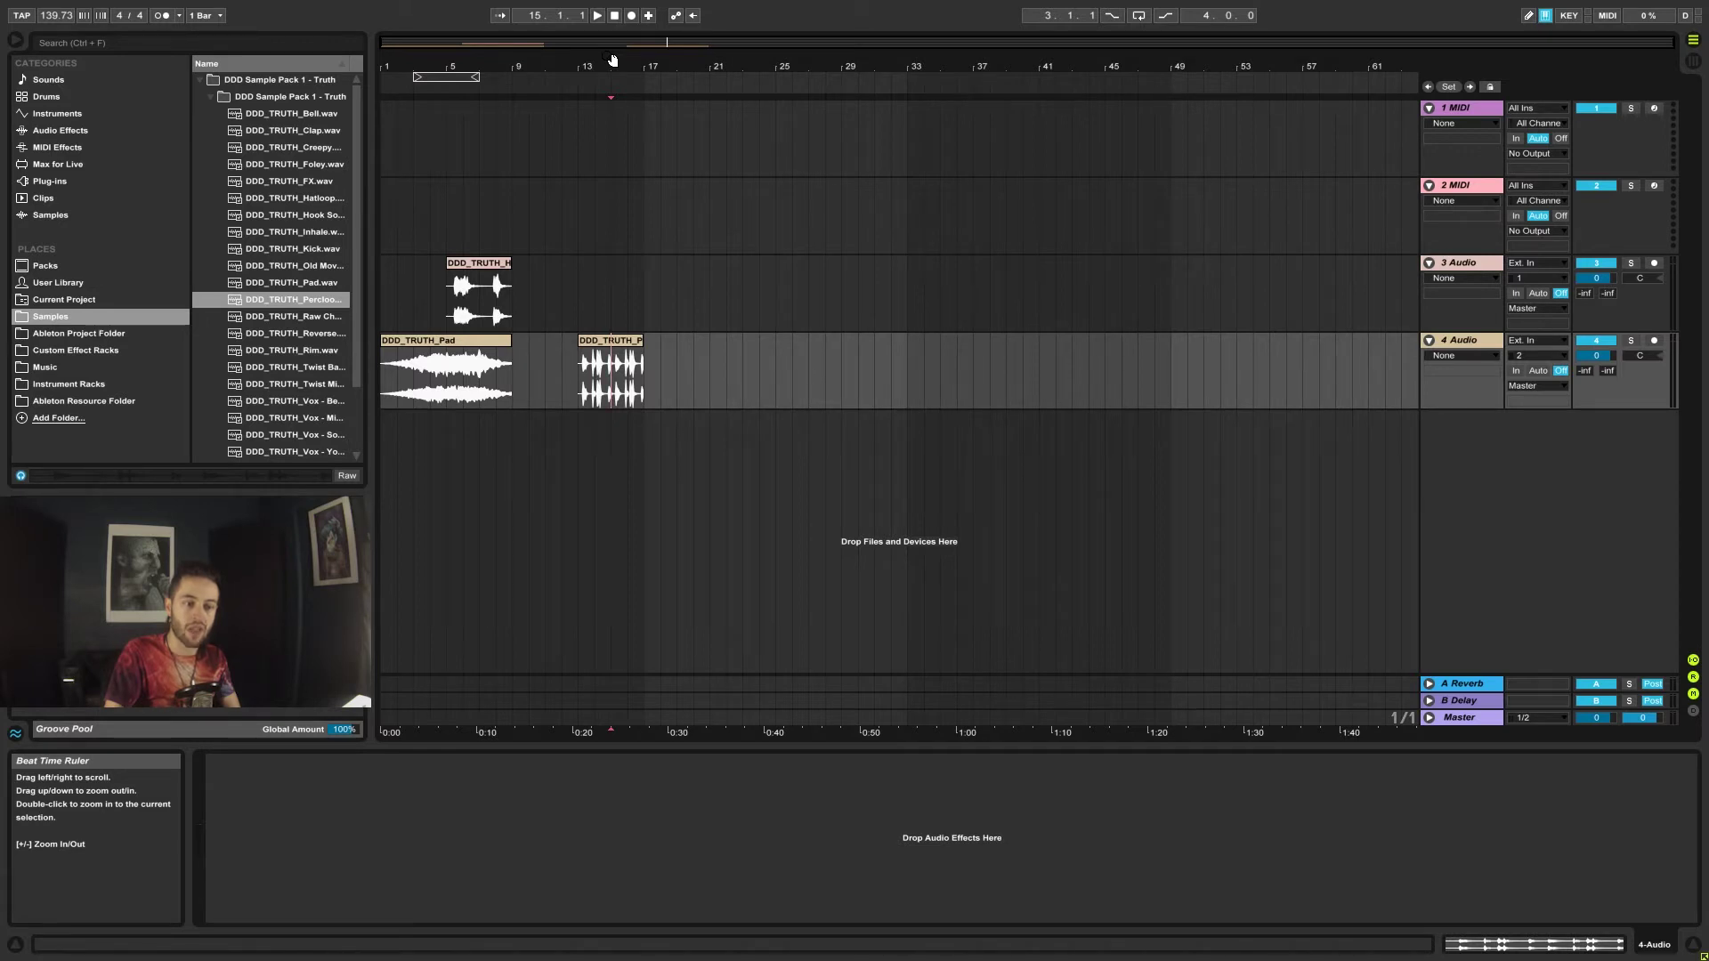
Step: Magnify the timeline around bar 15, return to the overview, and zoom in on the Percloop clip again
drag(612, 59, 612, 134)
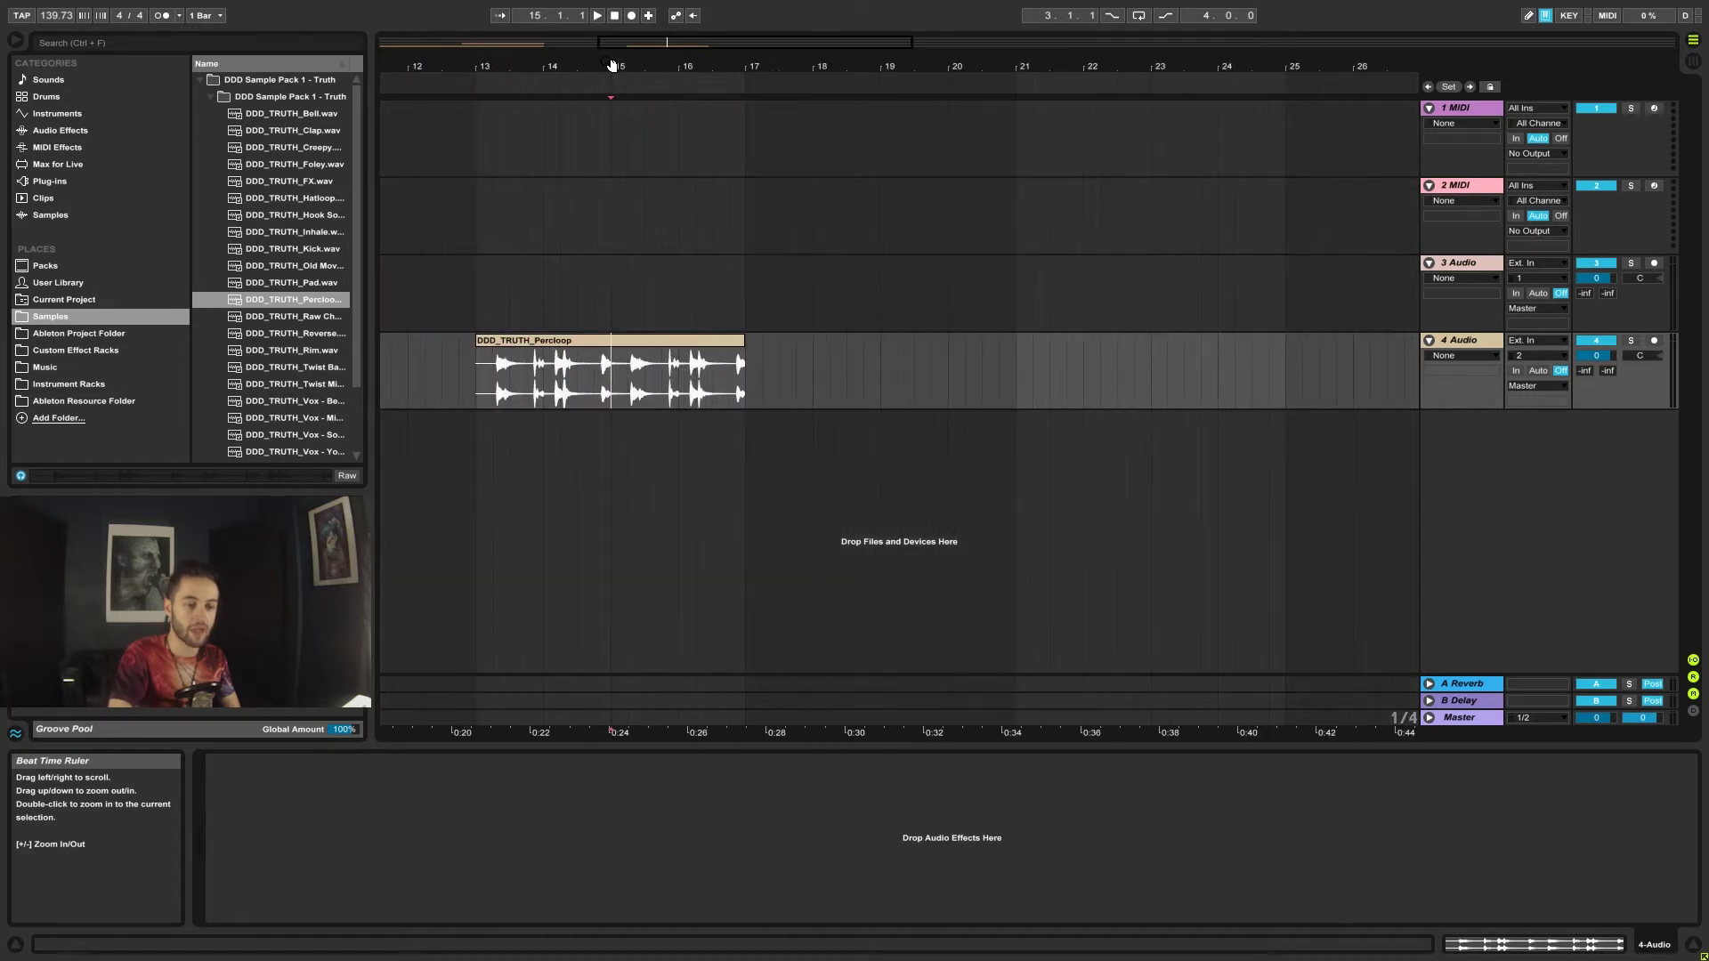
mouse_move(612, 65)
mouse_down()
mouse_move(612, 9)
mouse_move(613, 151)
mouse_move(613, 53)
mouse_up()
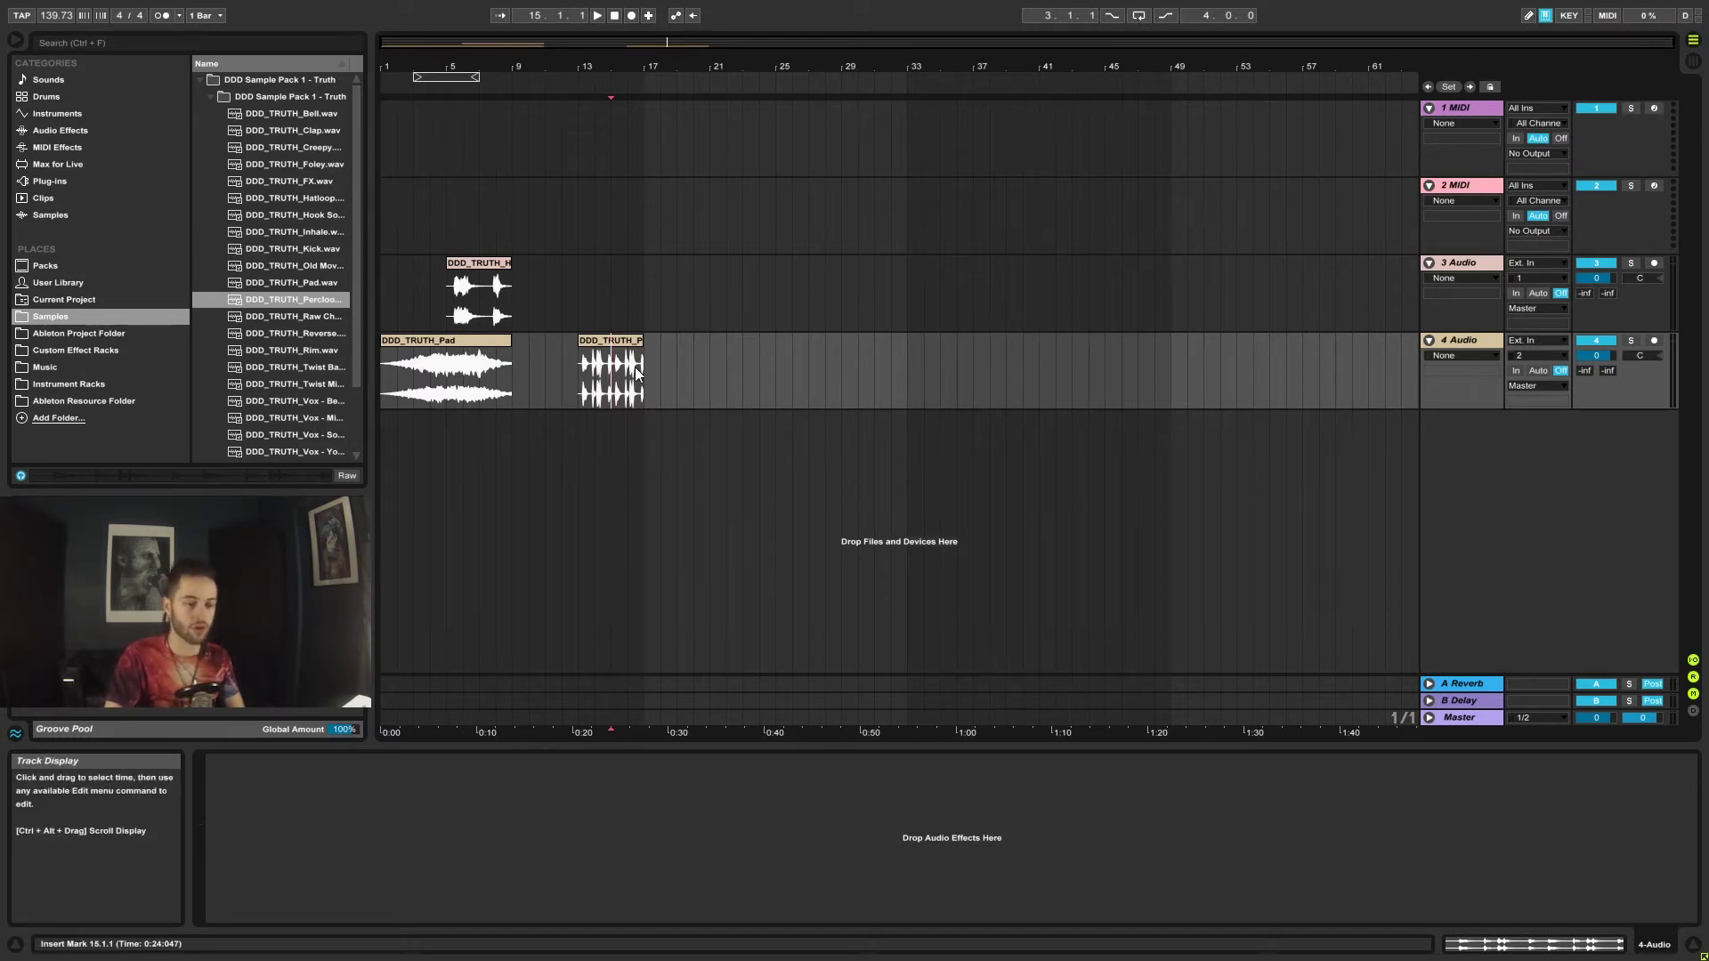
key(plus)
key(plus)
key(plus)
key(plus)
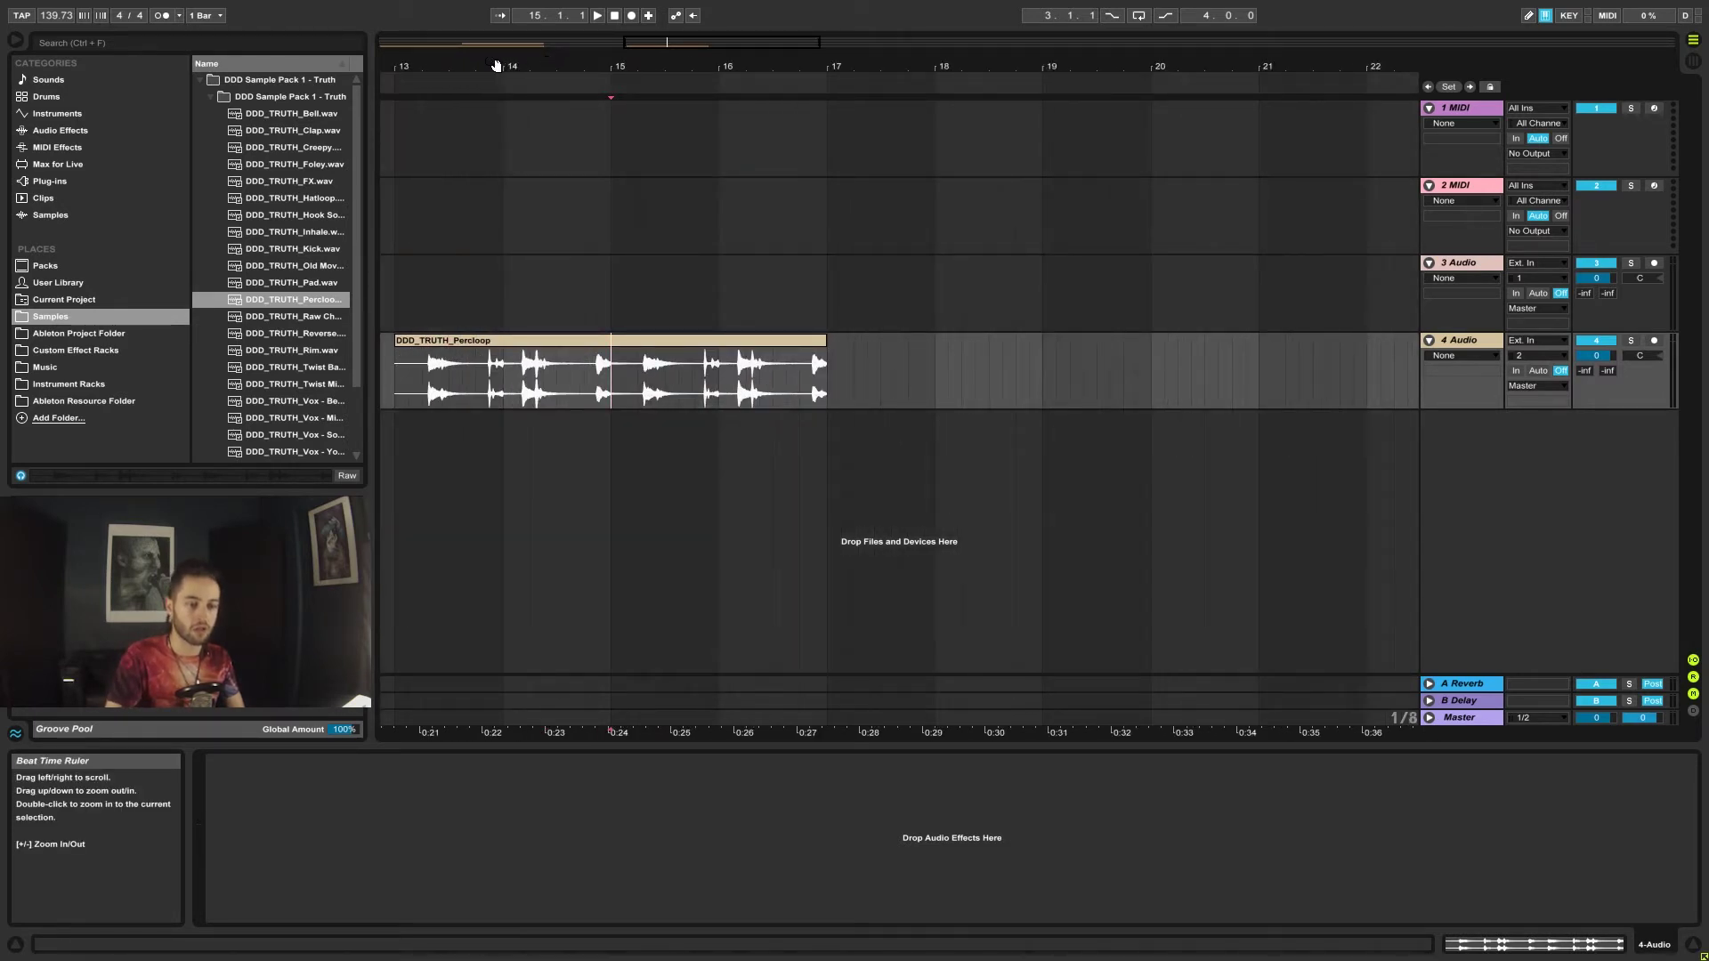
Step: Scroll the timeline between the Percloop clip and the start of the arrangement at different zoom levels
mouse_move(472, 65)
mouse_down()
mouse_move(1419, 66)
mouse_move(380, 66)
mouse_move(1419, 65)
mouse_move(381, 65)
mouse_move(1419, 66)
mouse_move(381, 66)
mouse_move(1071, 66)
mouse_move(381, 66)
mouse_move(699, 66)
mouse_up()
drag(422, 65, 709, 66)
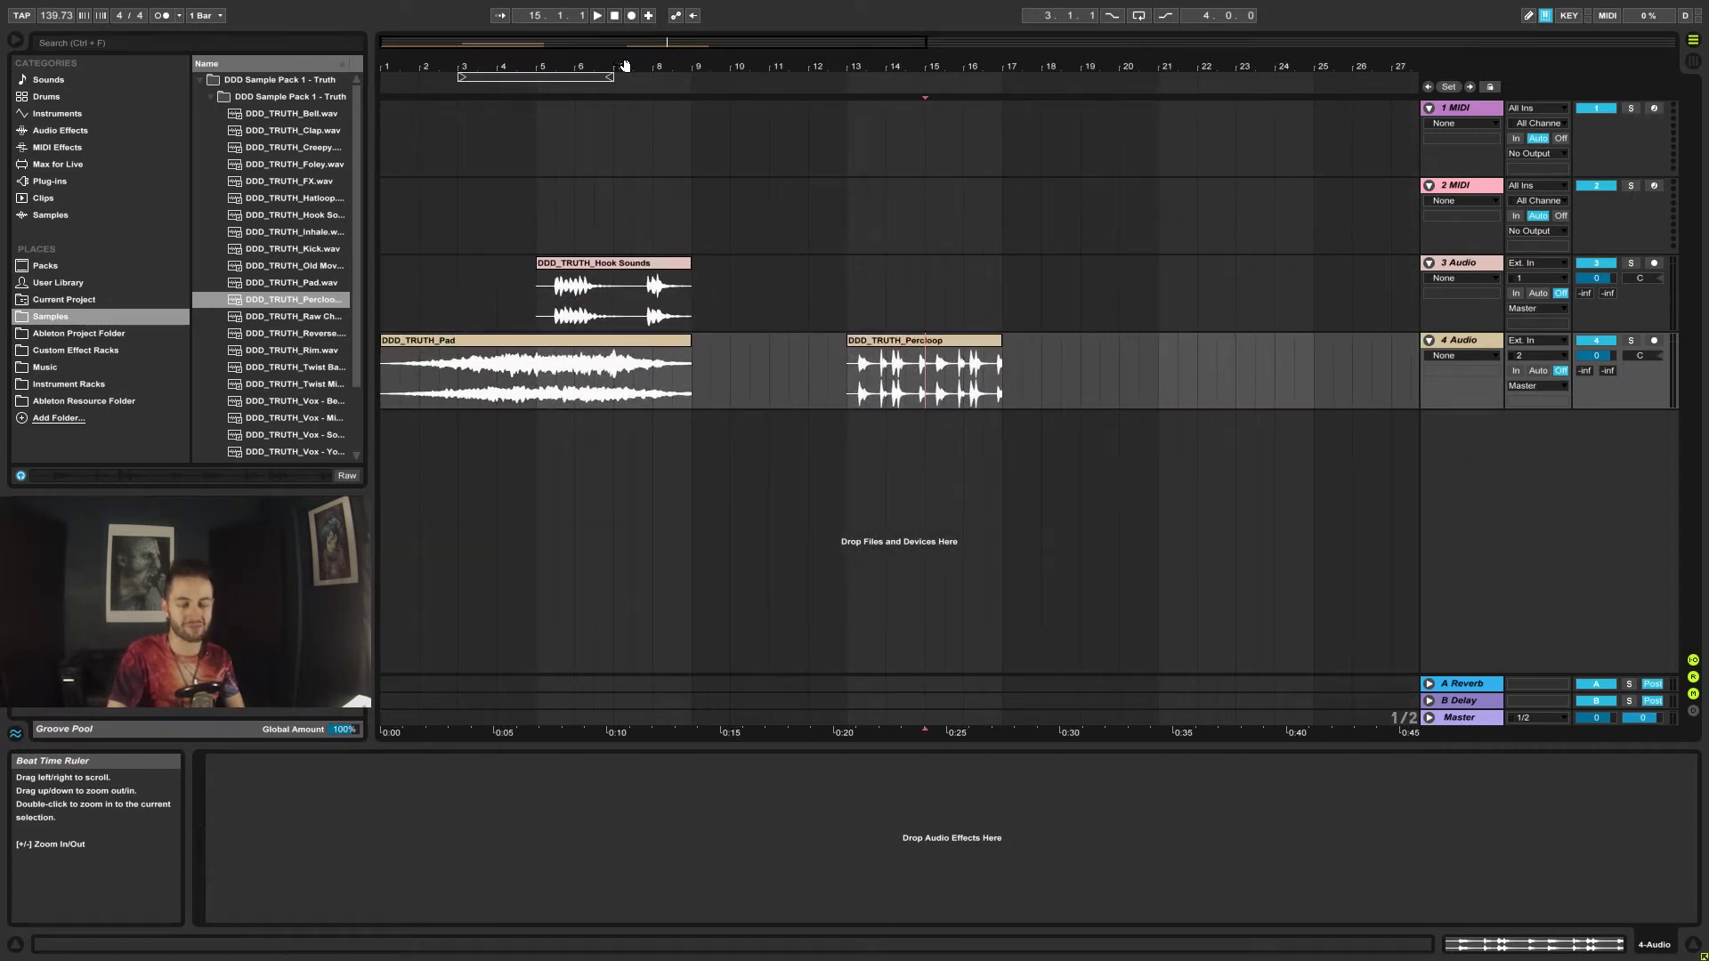
drag(713, 67, 713, 92)
drag(858, 93, 661, 101)
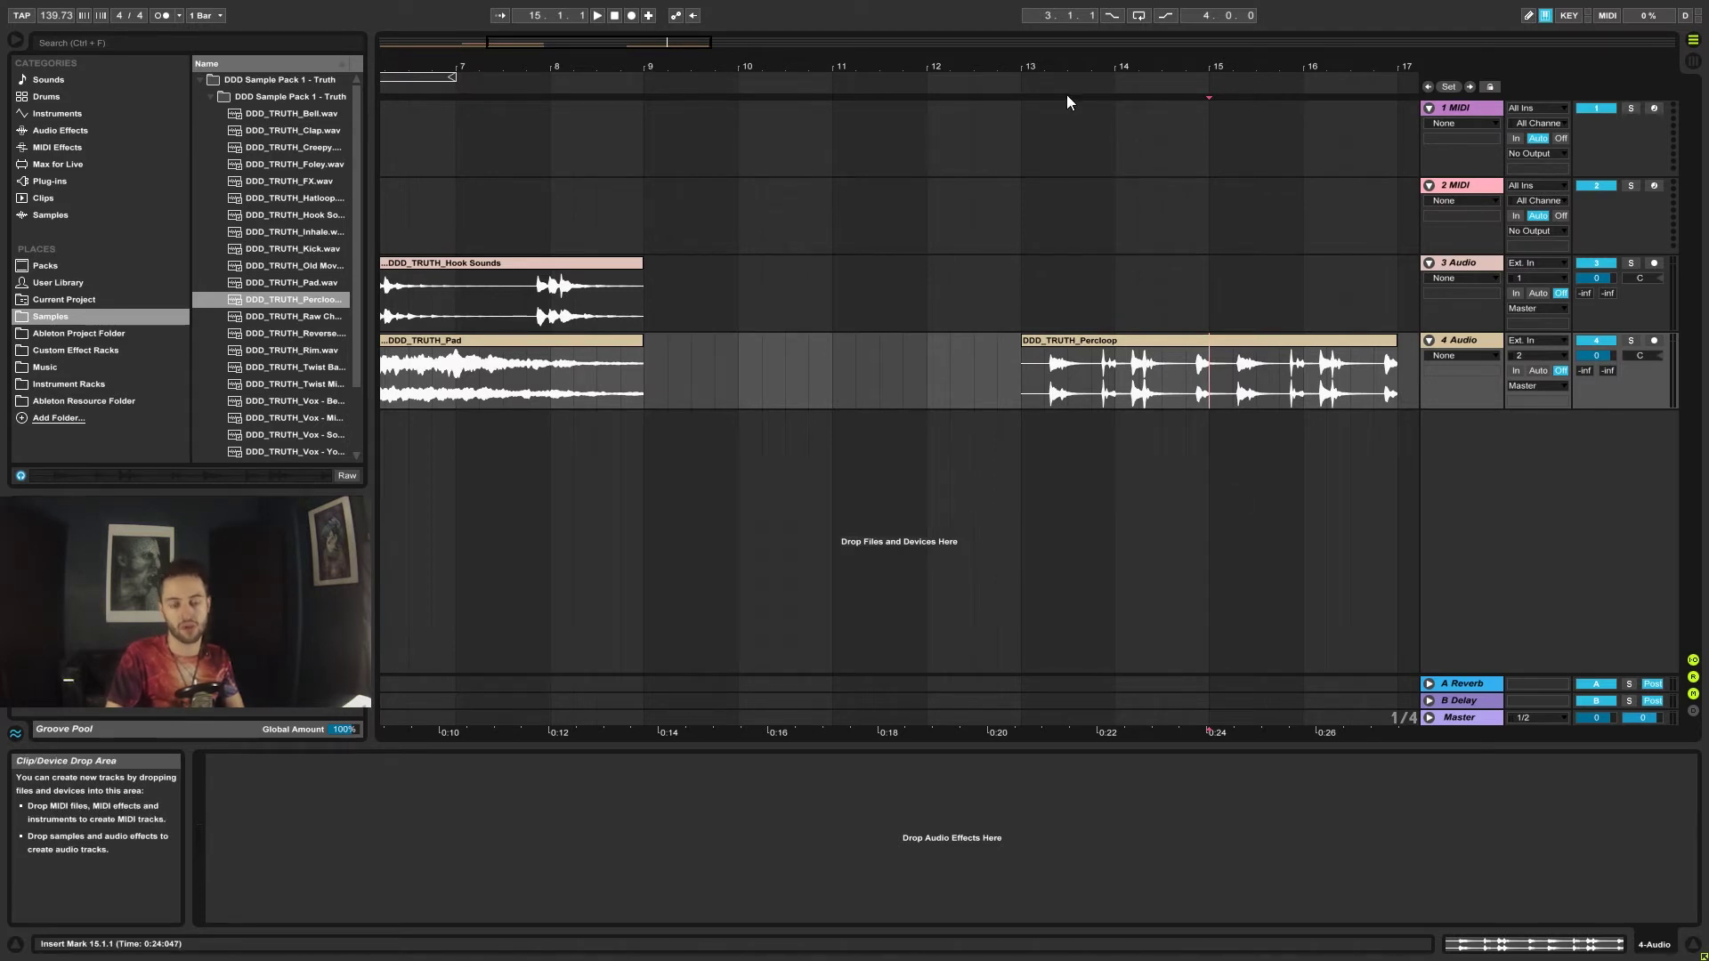
mouse_move(1031, 68)
mouse_down()
mouse_move(602, 45)
mouse_move(1024, 106)
mouse_move(993, 67)
mouse_move(654, 71)
mouse_move(1047, 71)
mouse_up()
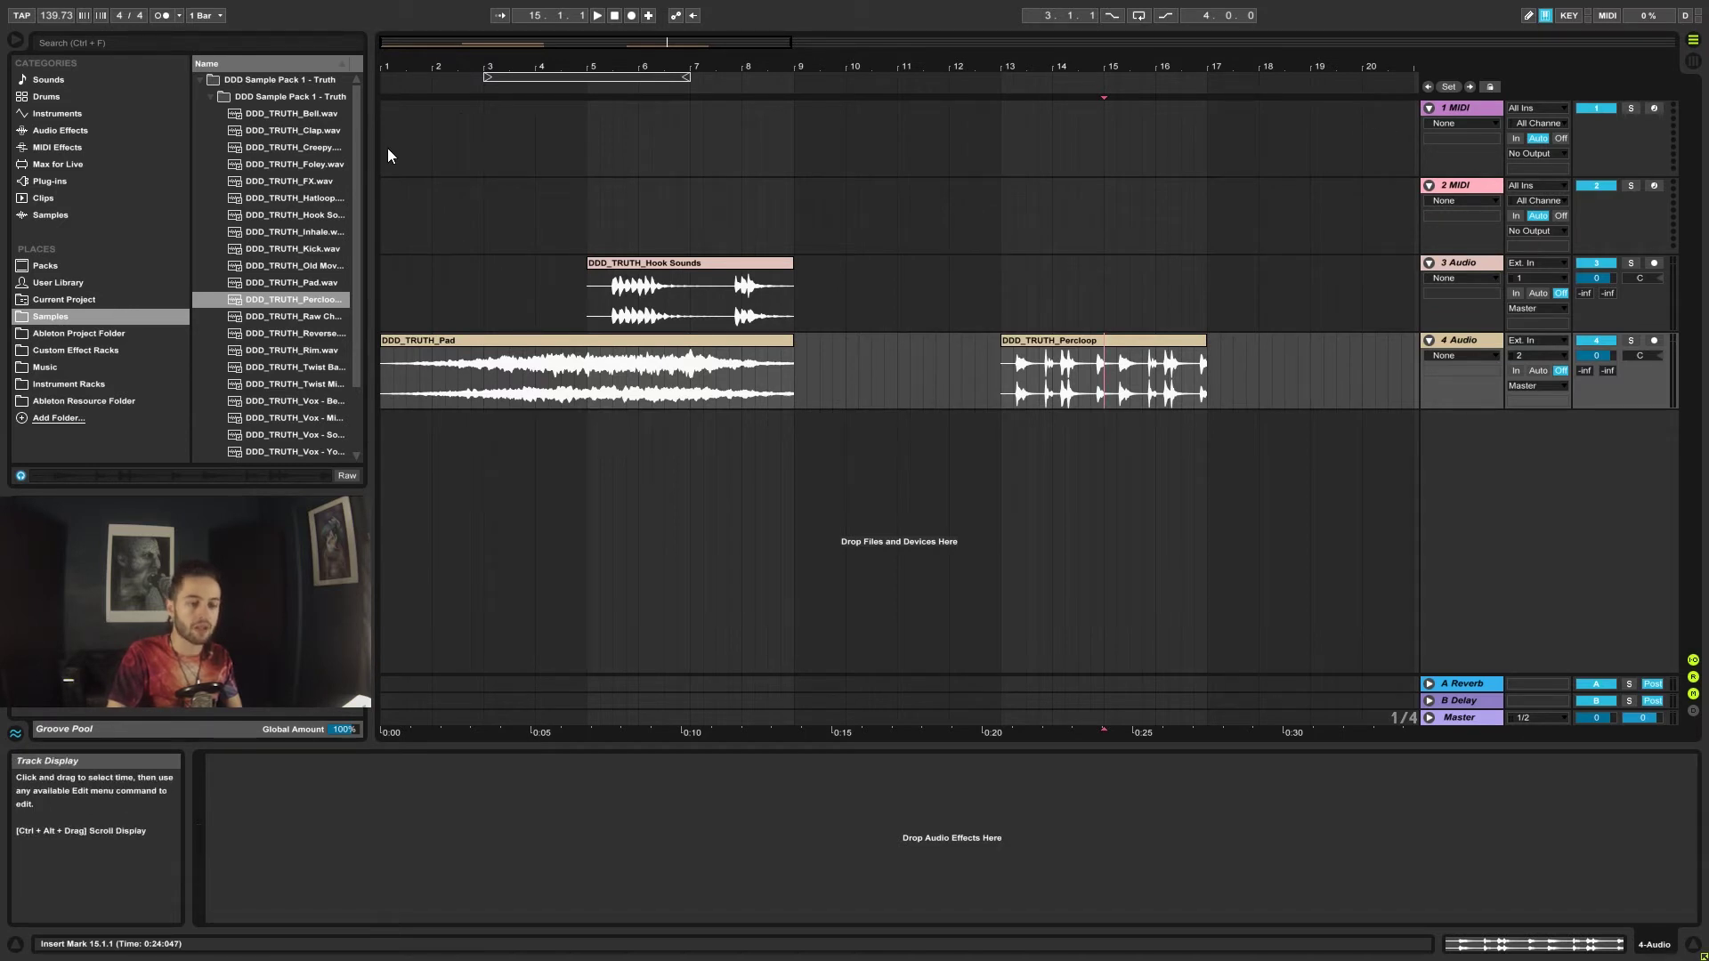
Step: Mark a short time range in the first MIDI track and examine the grid options in the empty MIDI lanes
drag(387, 150, 416, 145)
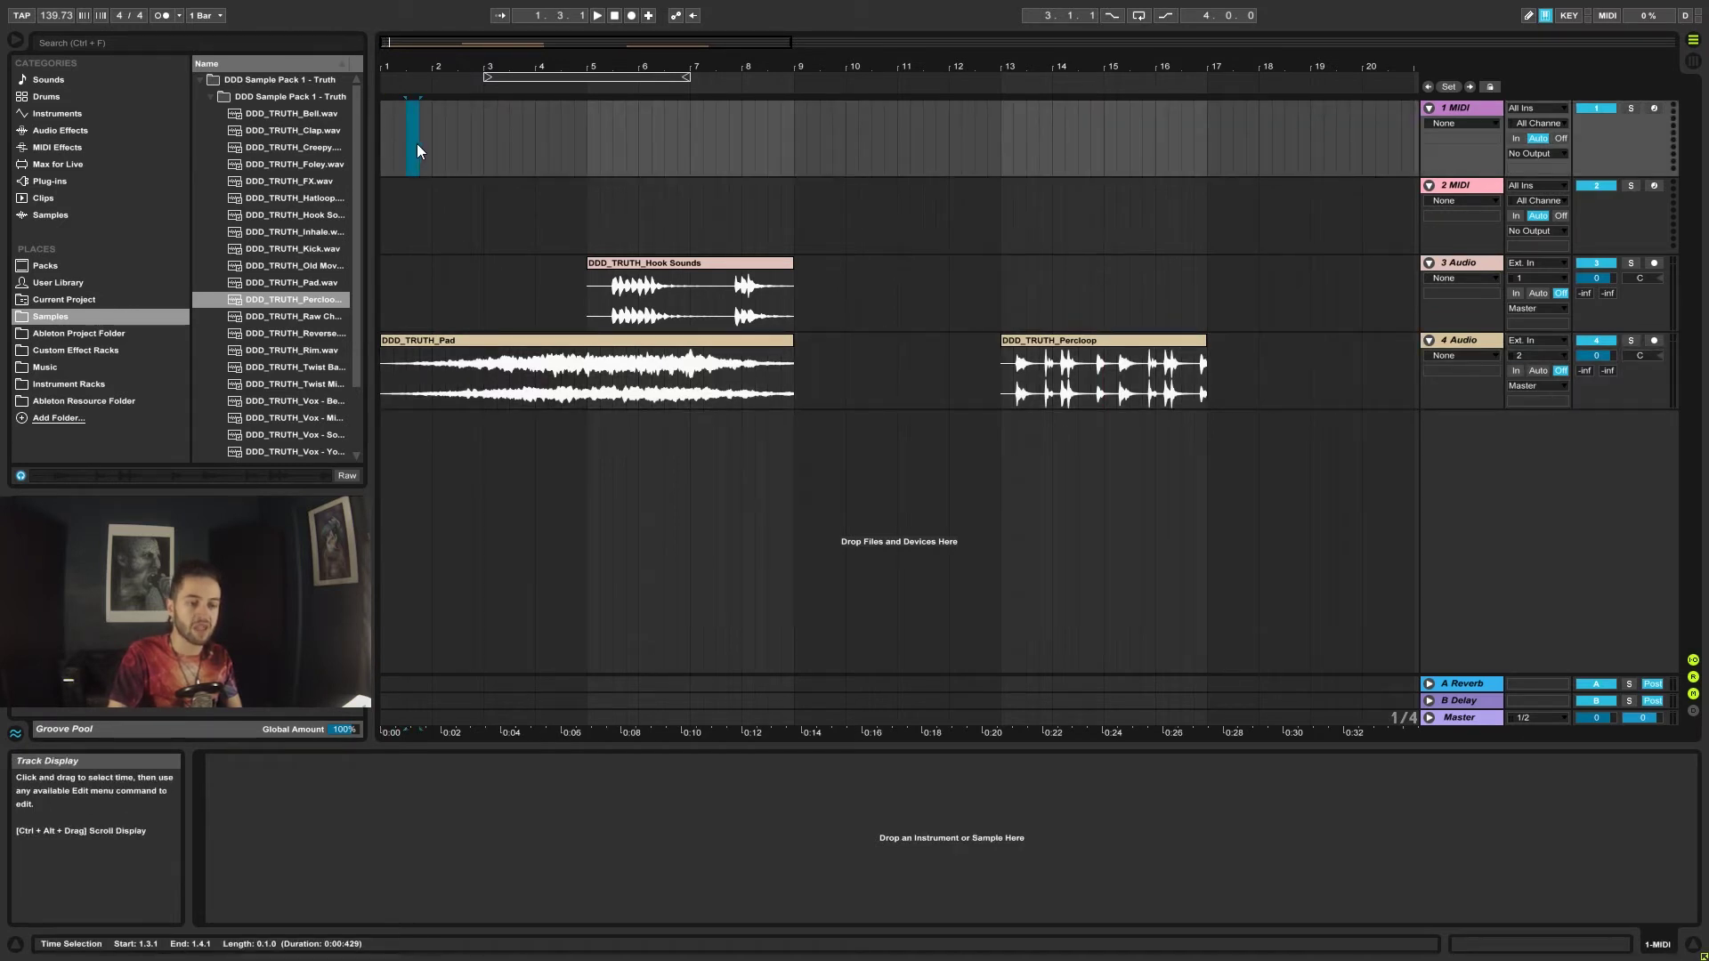
click(470, 162)
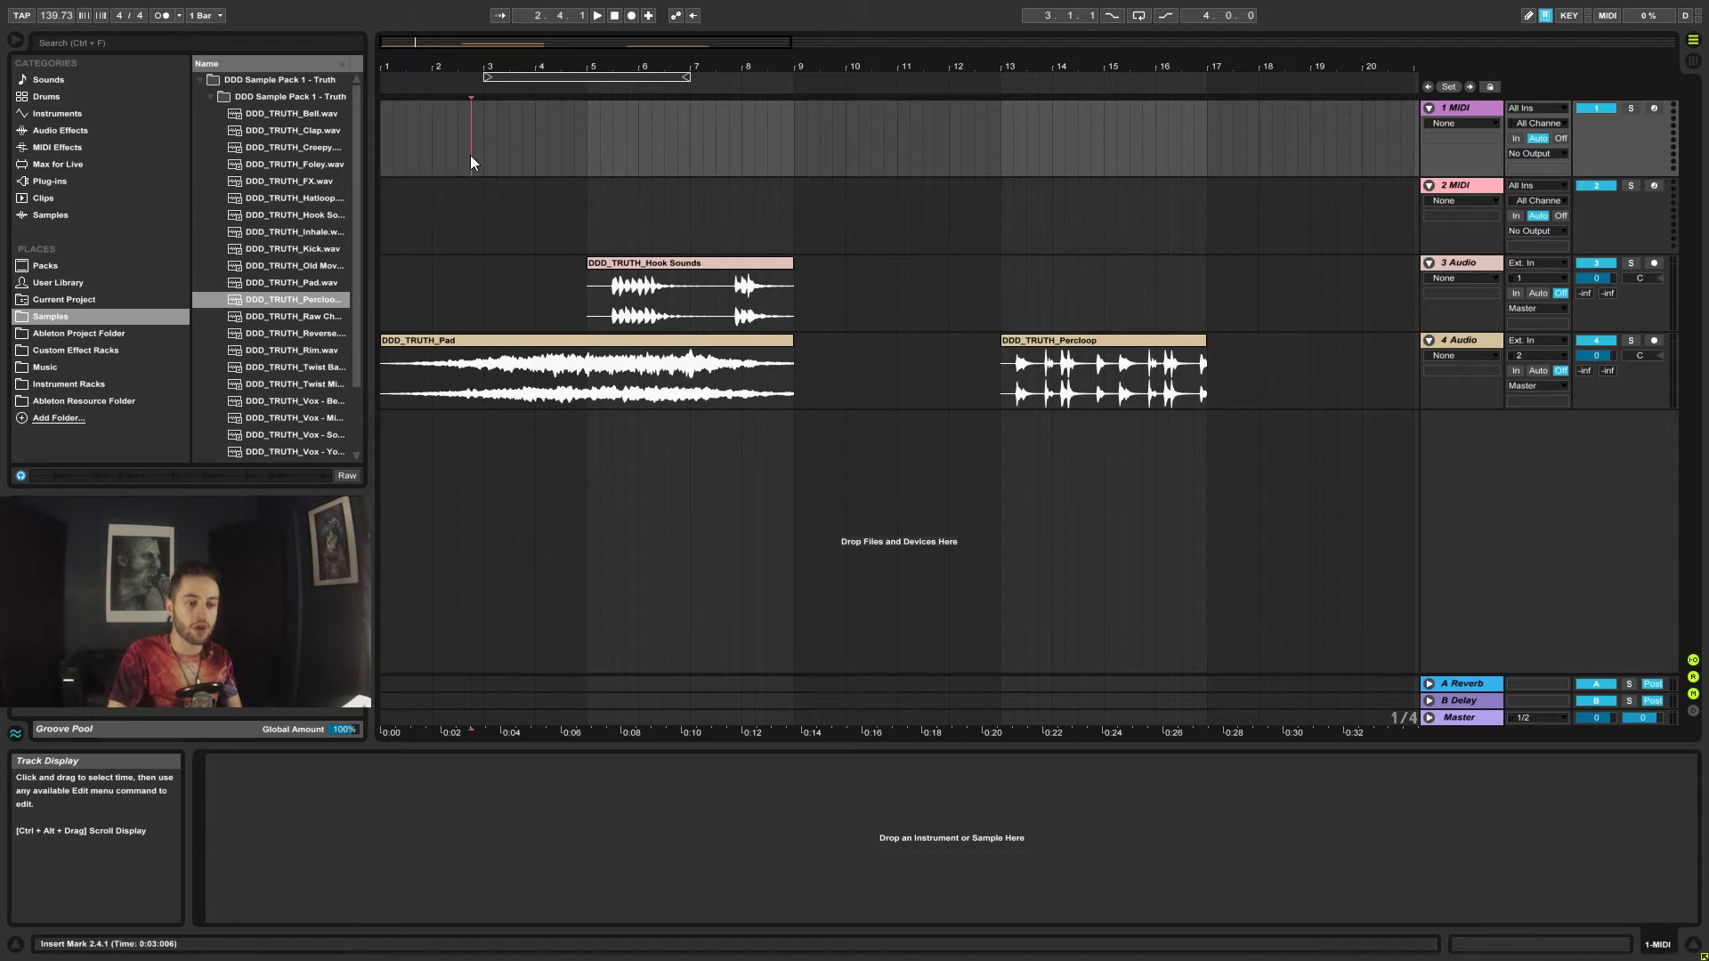
right_click(880, 207)
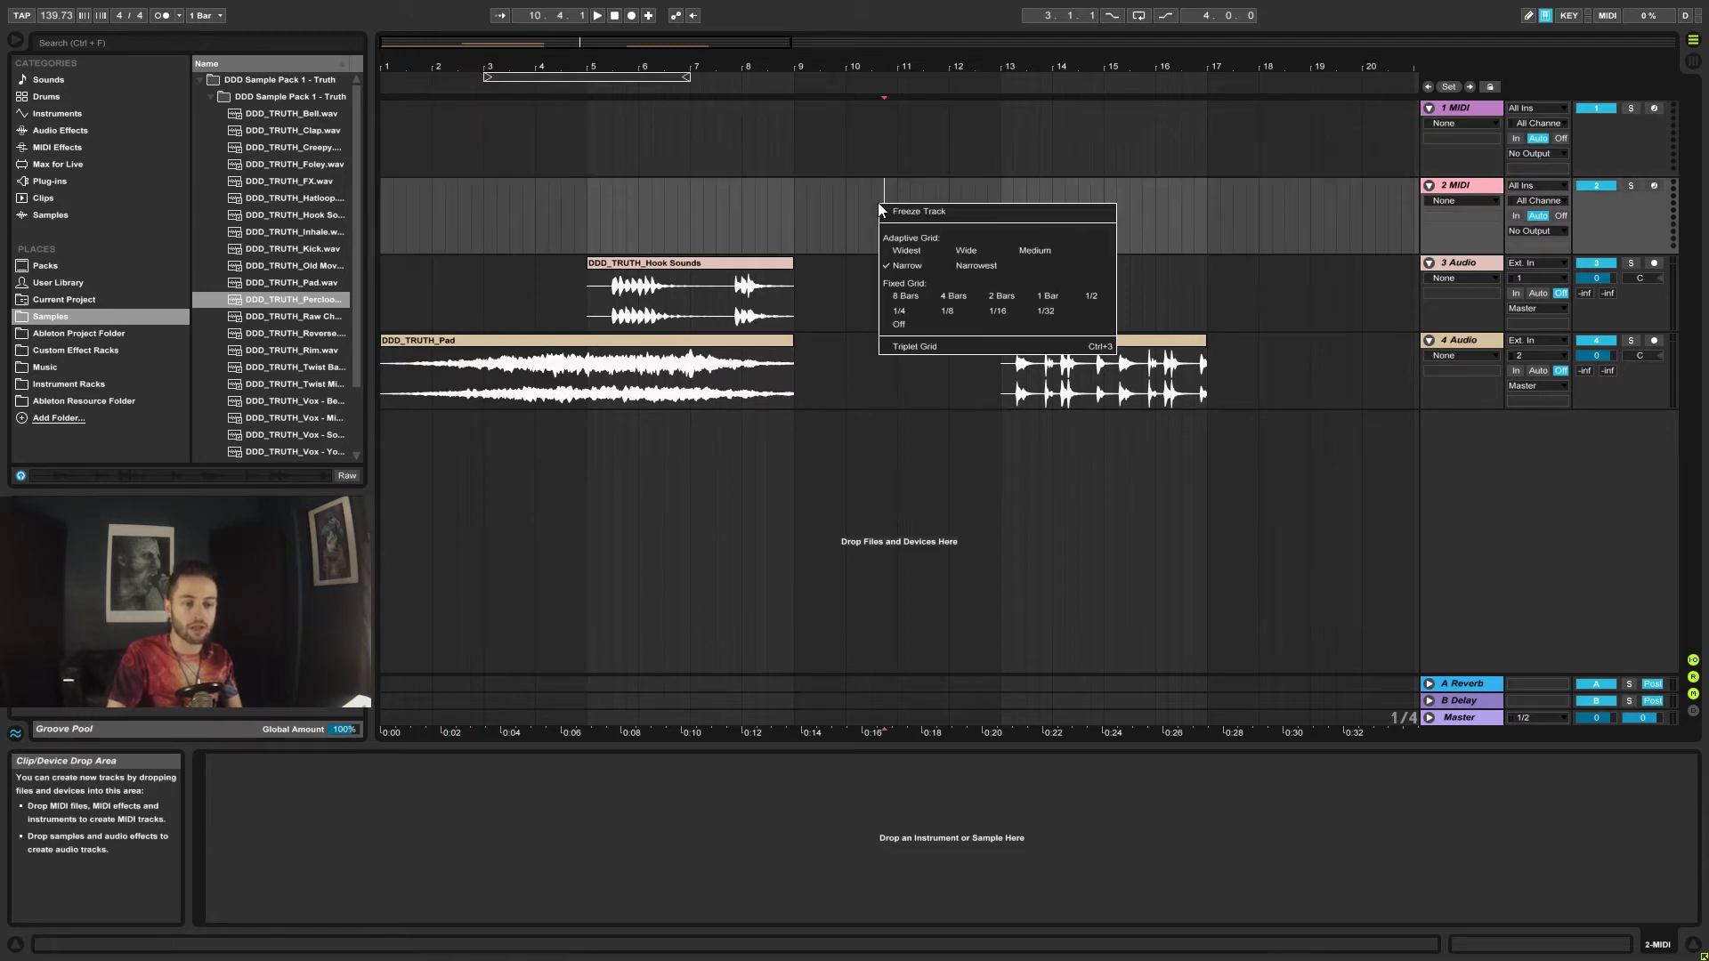
click(870, 418)
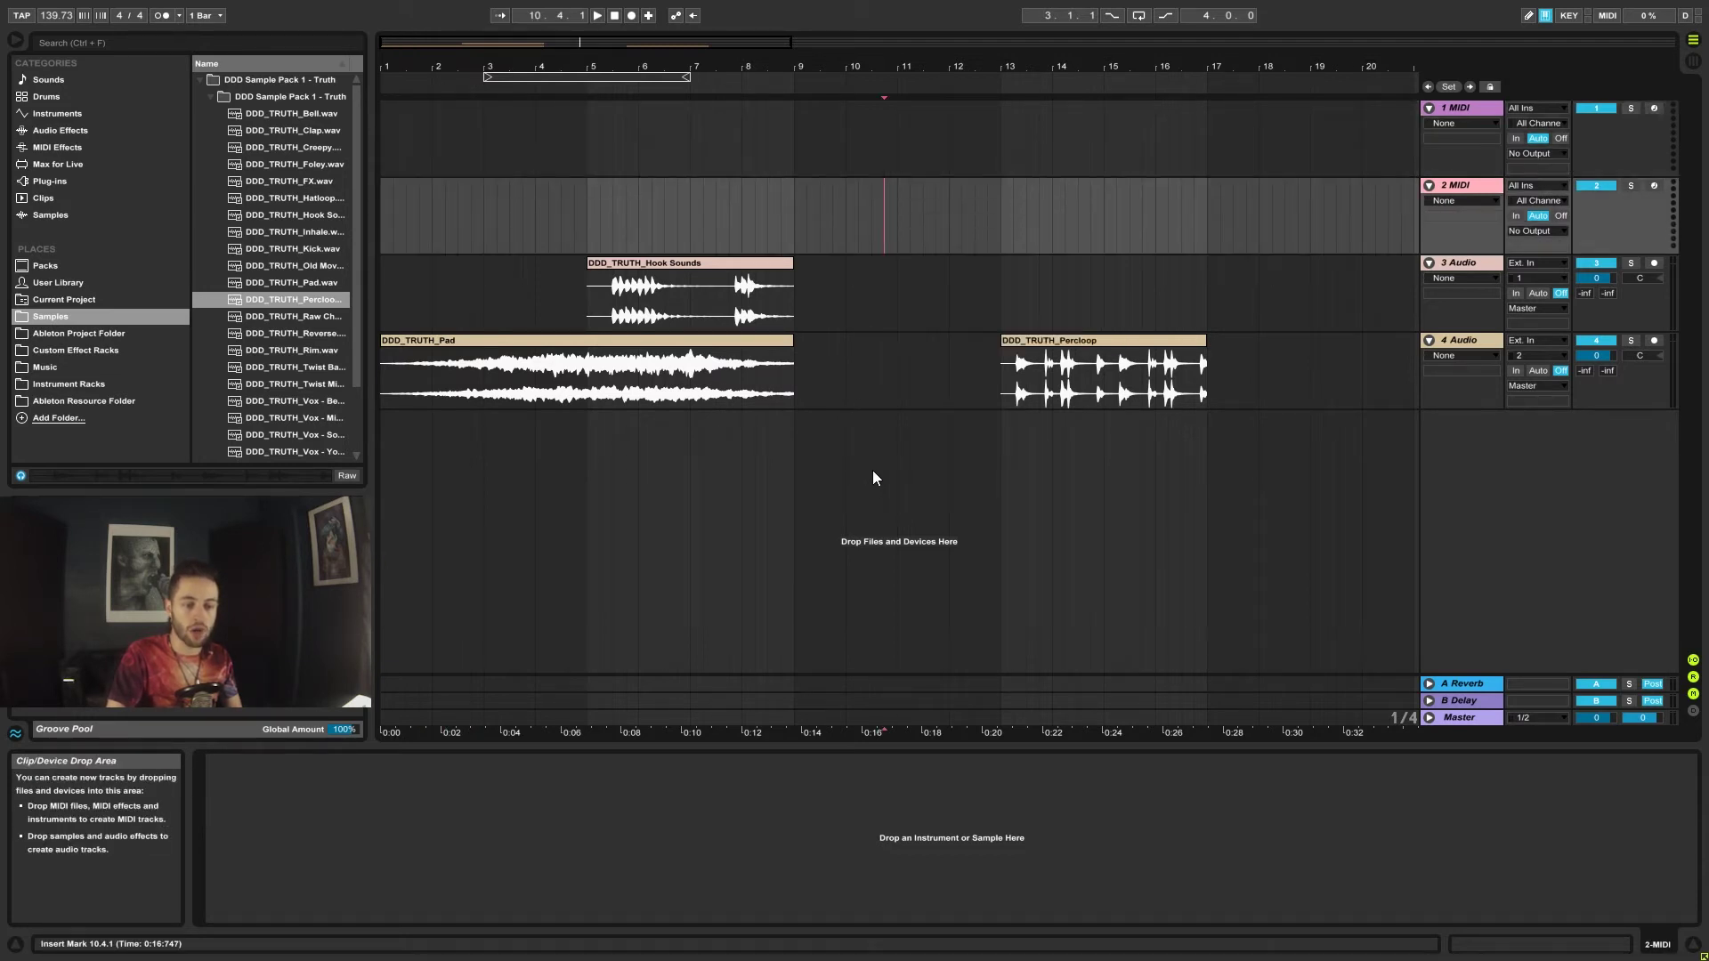
right_click(897, 492)
right_click(639, 142)
right_click(458, 200)
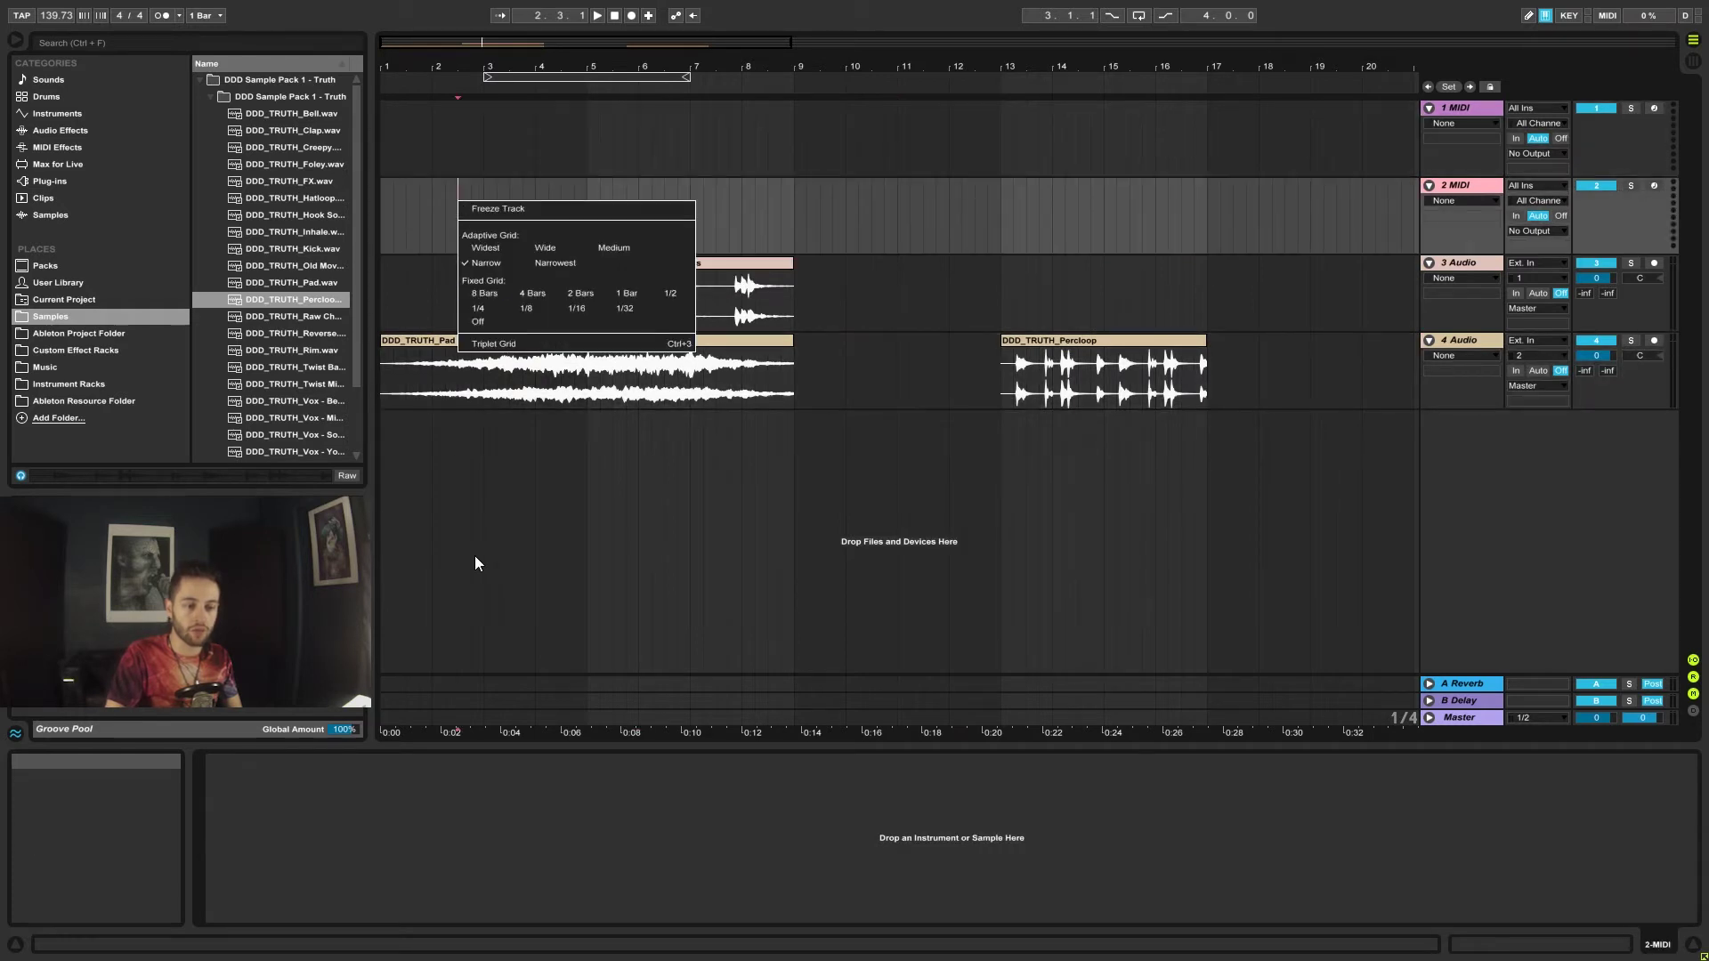
right_click(514, 599)
Step: Compare the context options of the Pad and Hook Sounds clips with the grid options in the empty audio lane
right_click(599, 391)
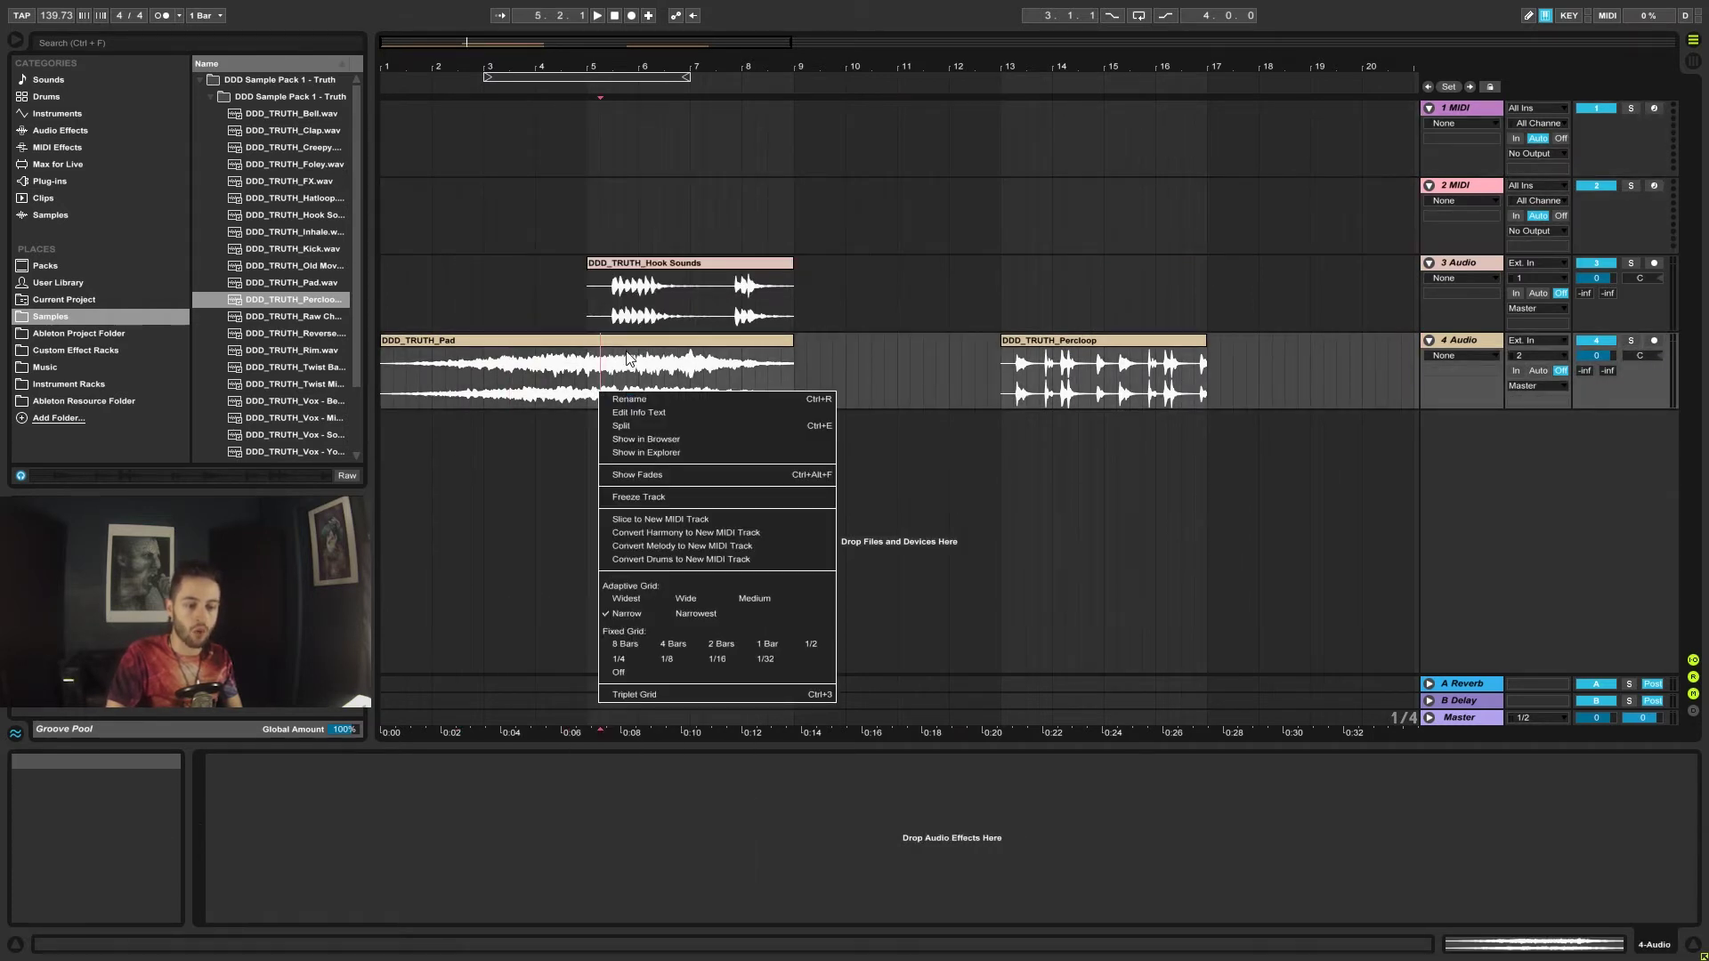
right_click(687, 305)
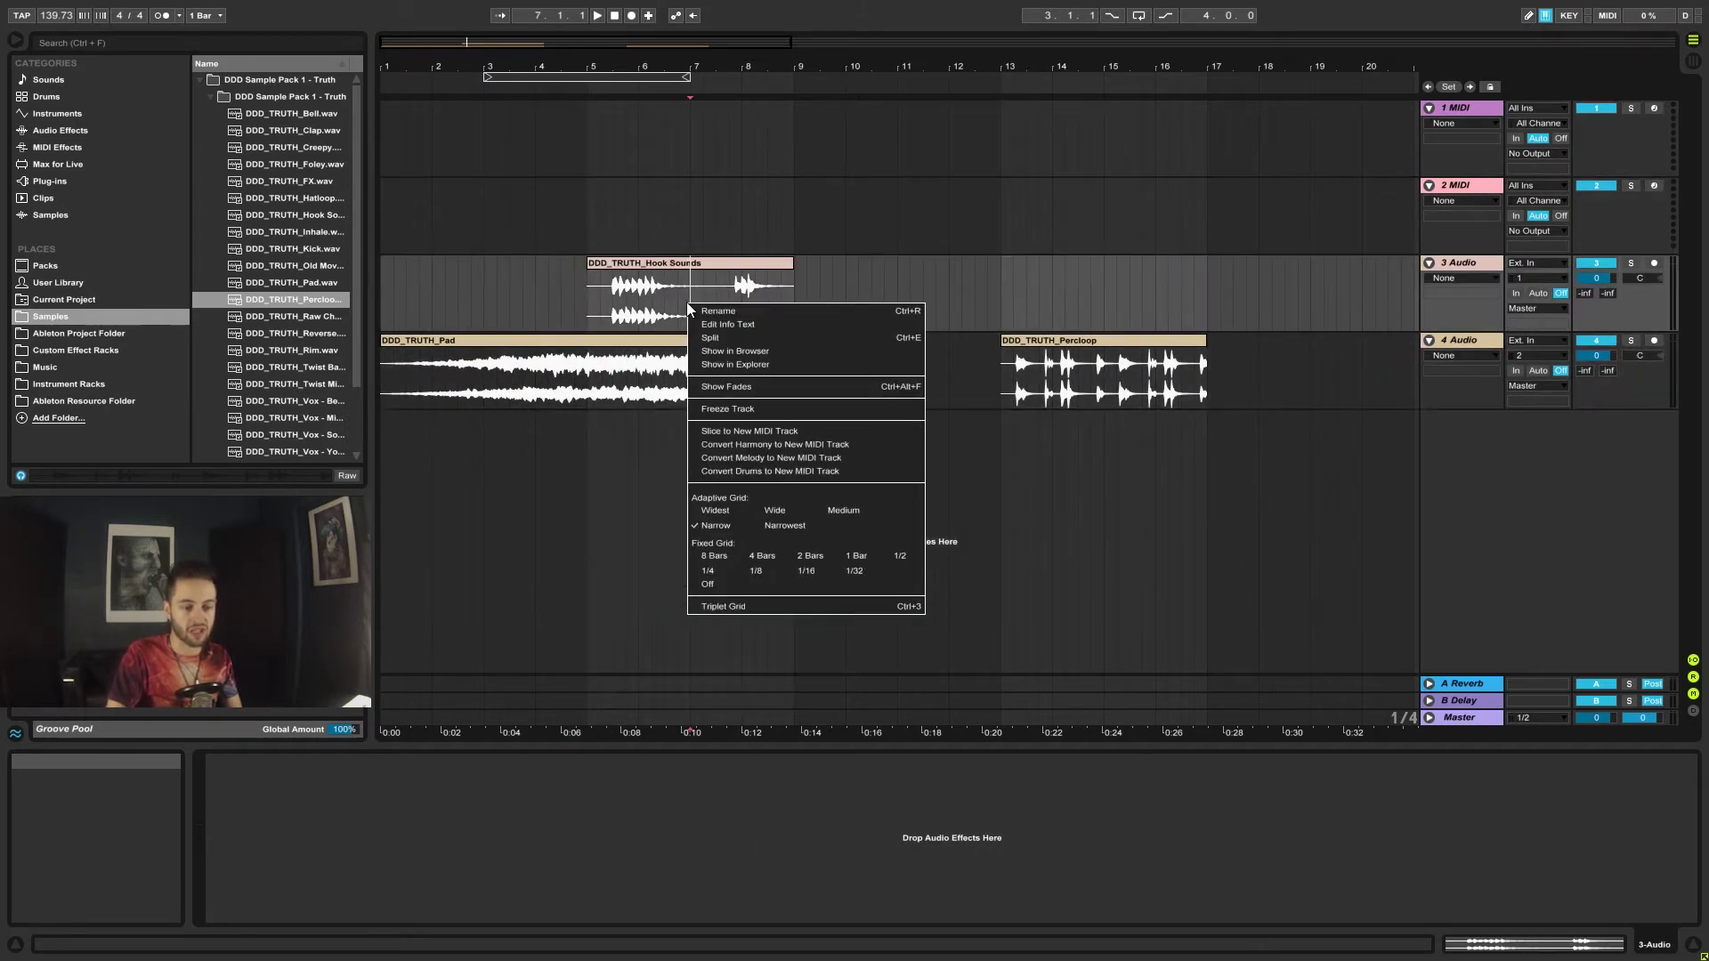
right_click(643, 264)
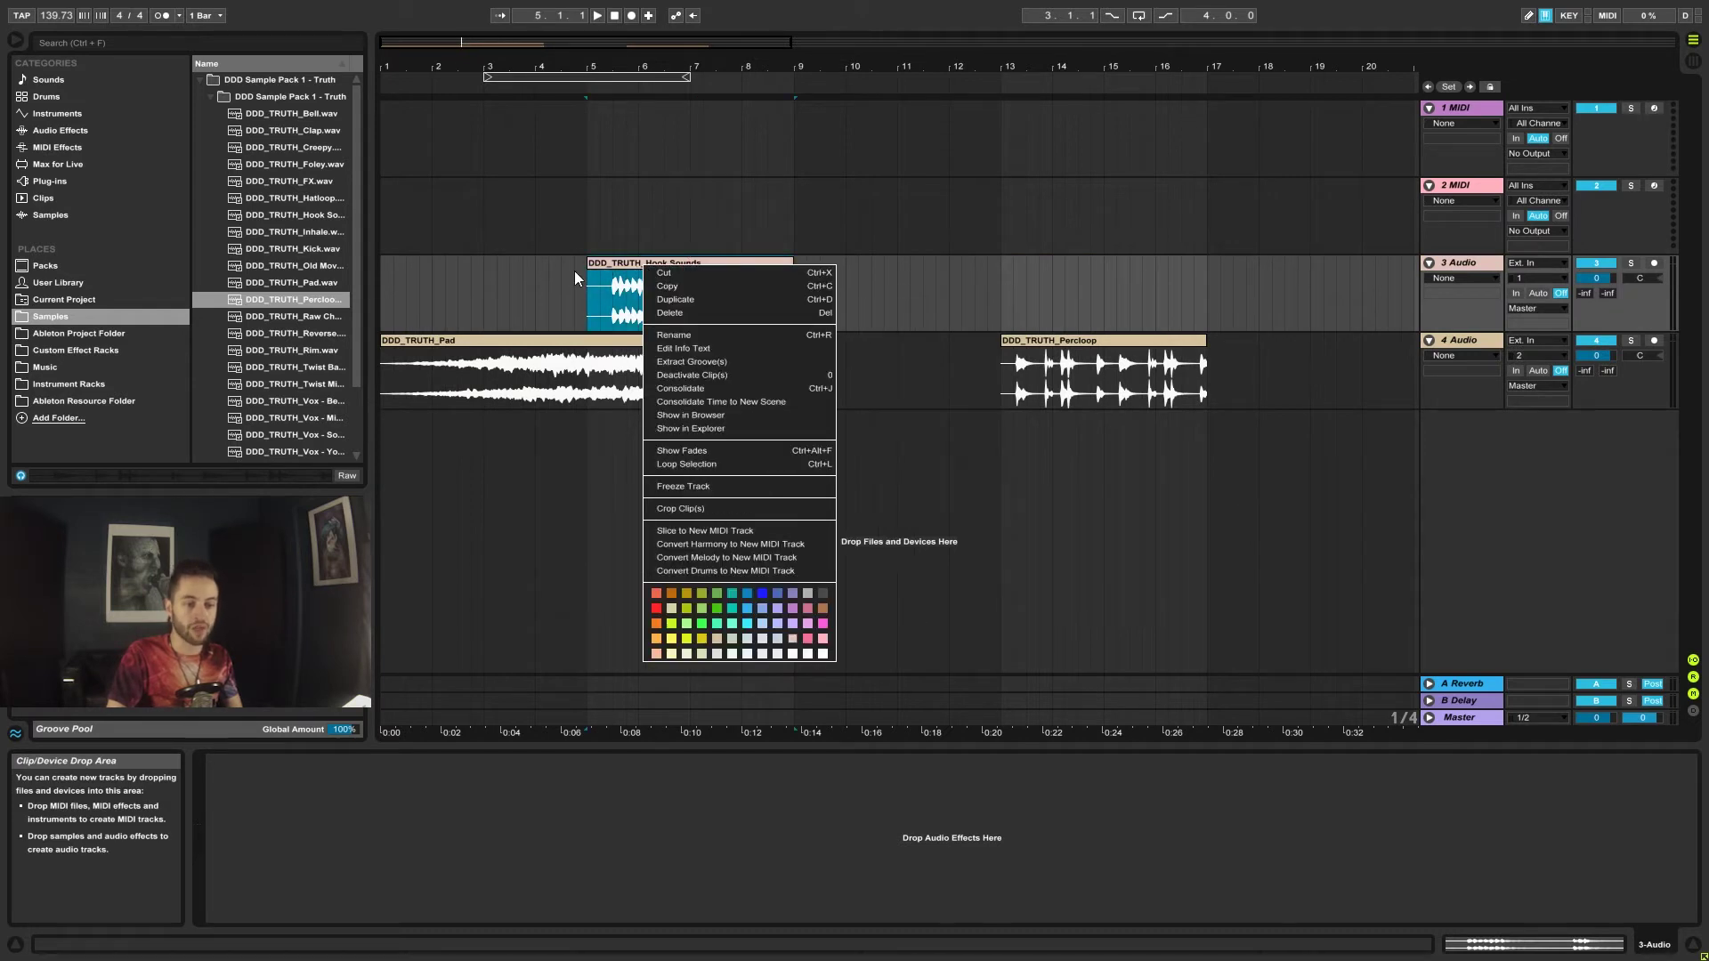
right_click(682, 291)
right_click(963, 282)
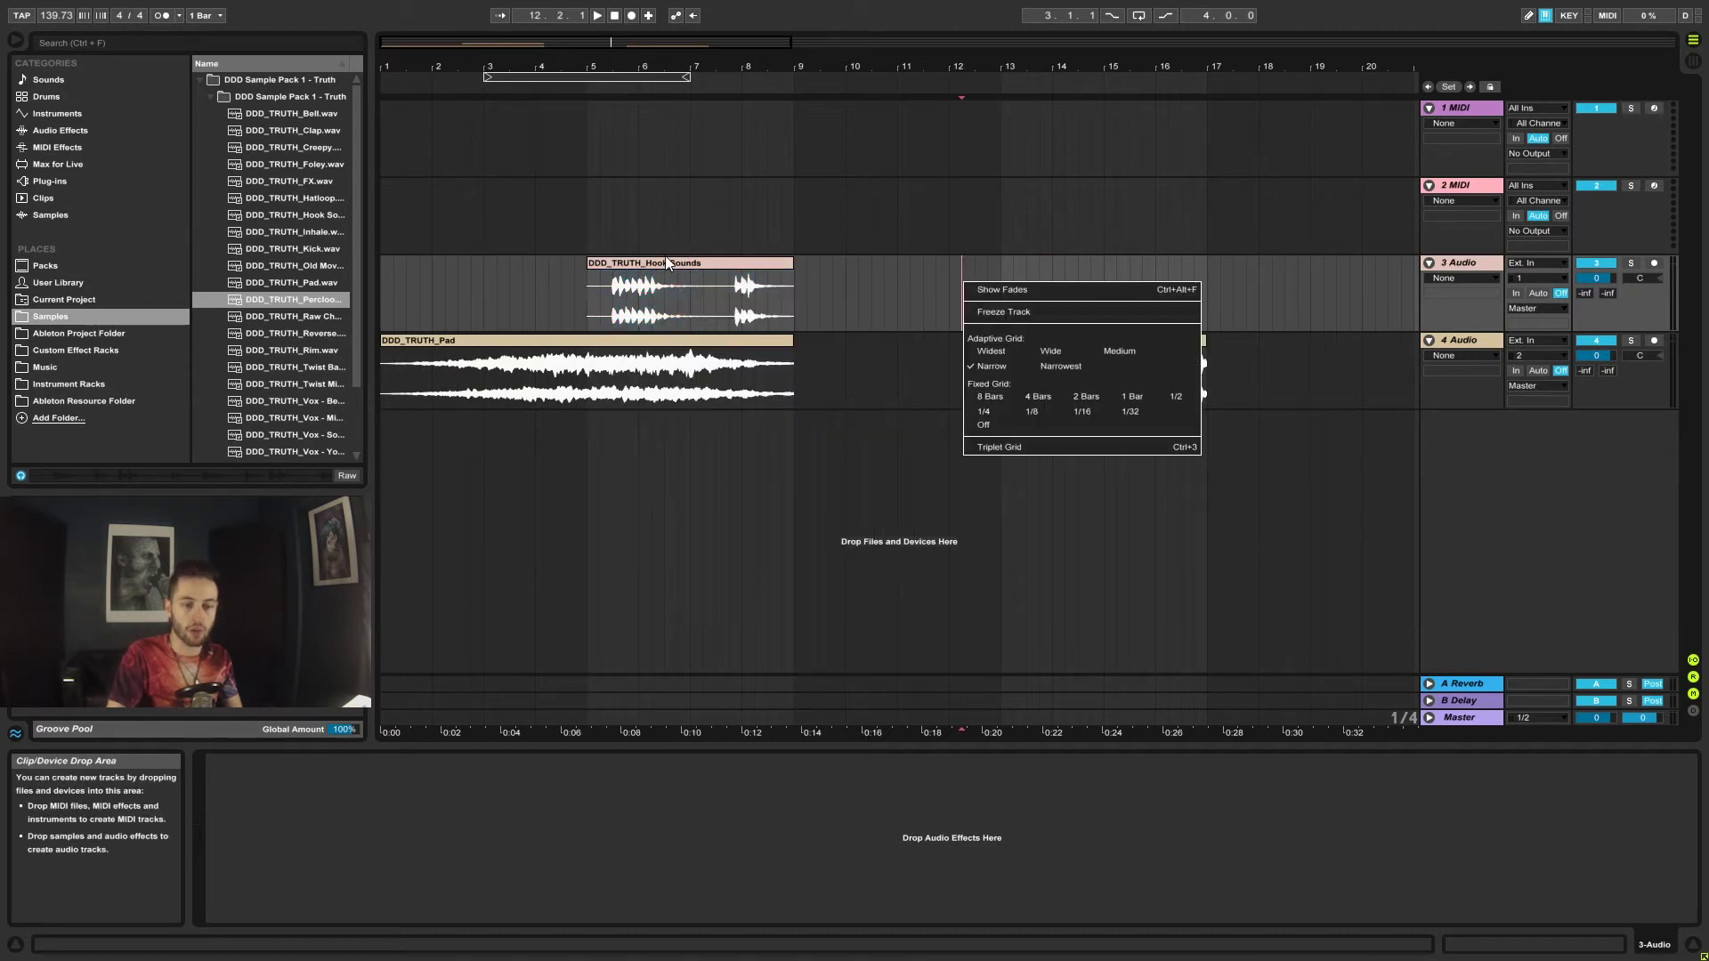
right_click(842, 279)
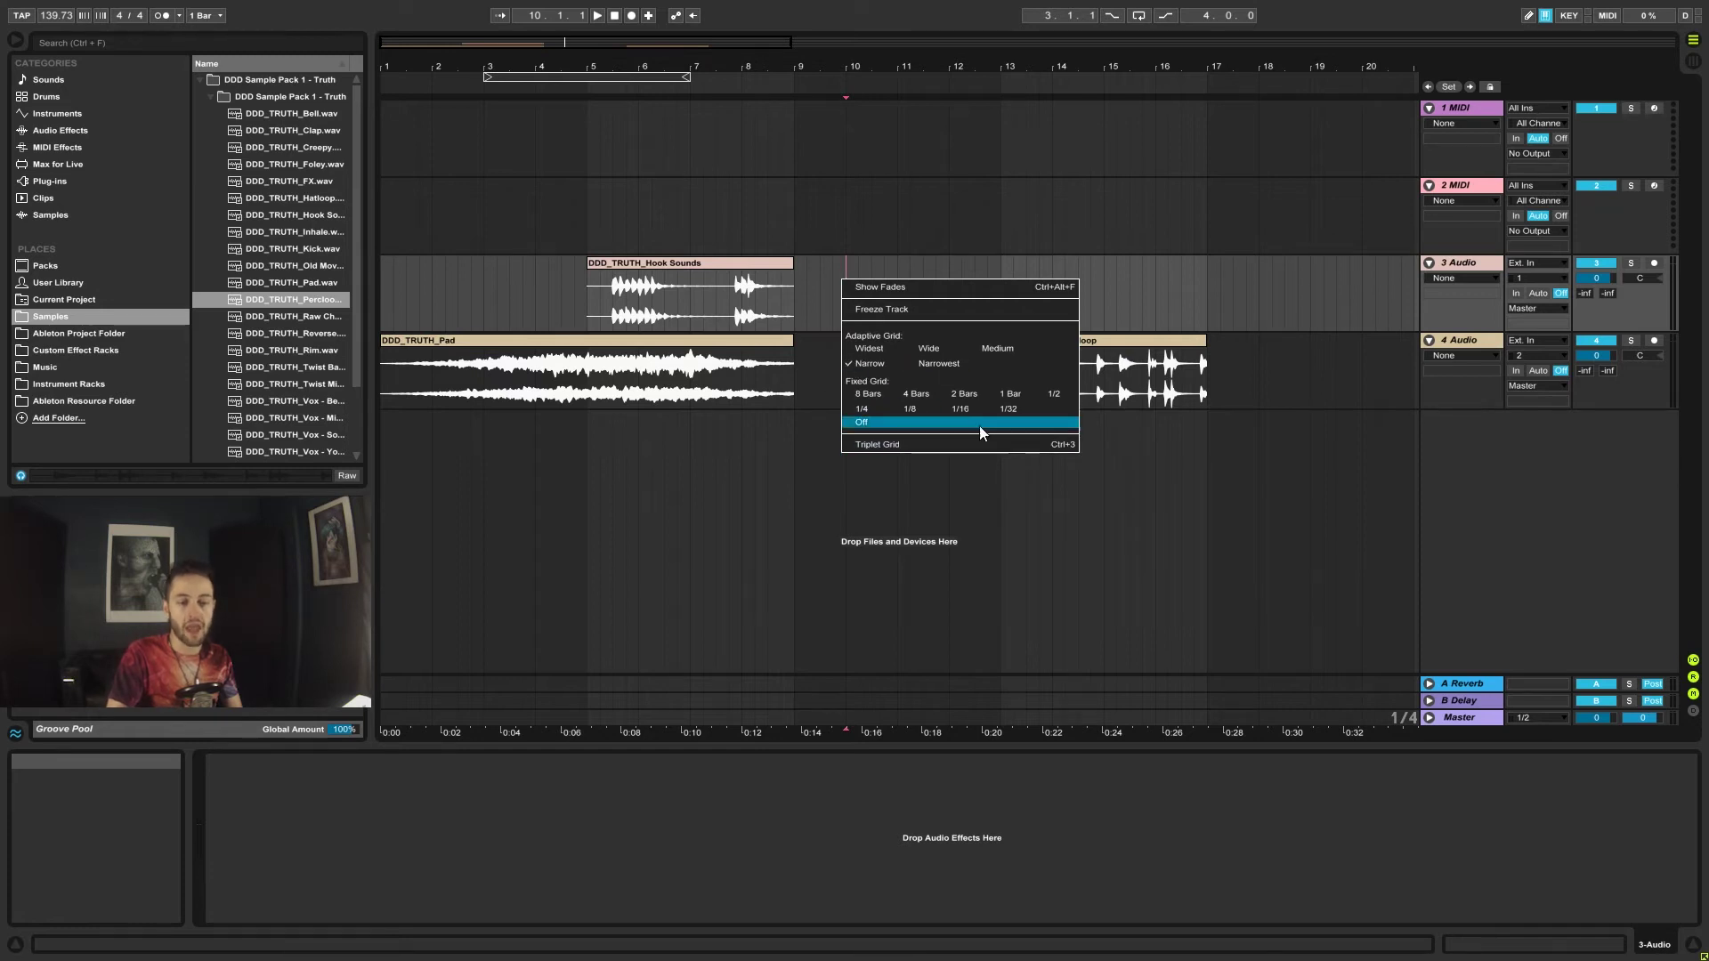
click(799, 289)
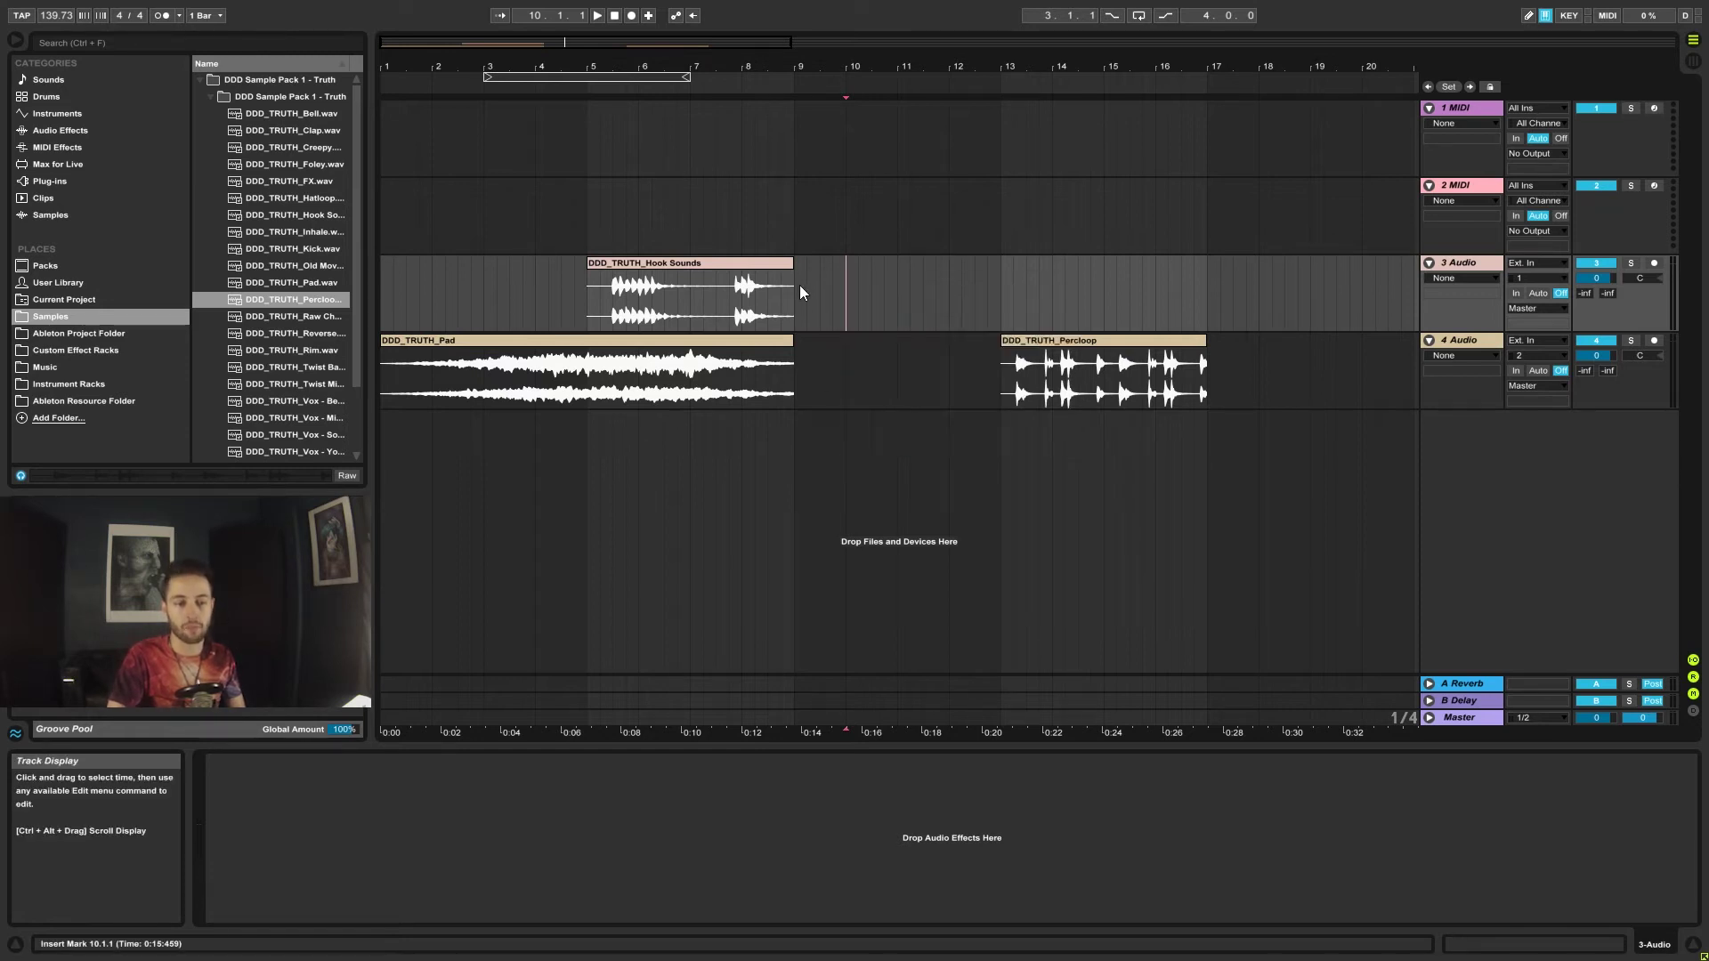
Step: Zoom in near bar 10 and select a 1/16 range on track 3 Audio to check the adaptive grid
drag(878, 68, 878, 183)
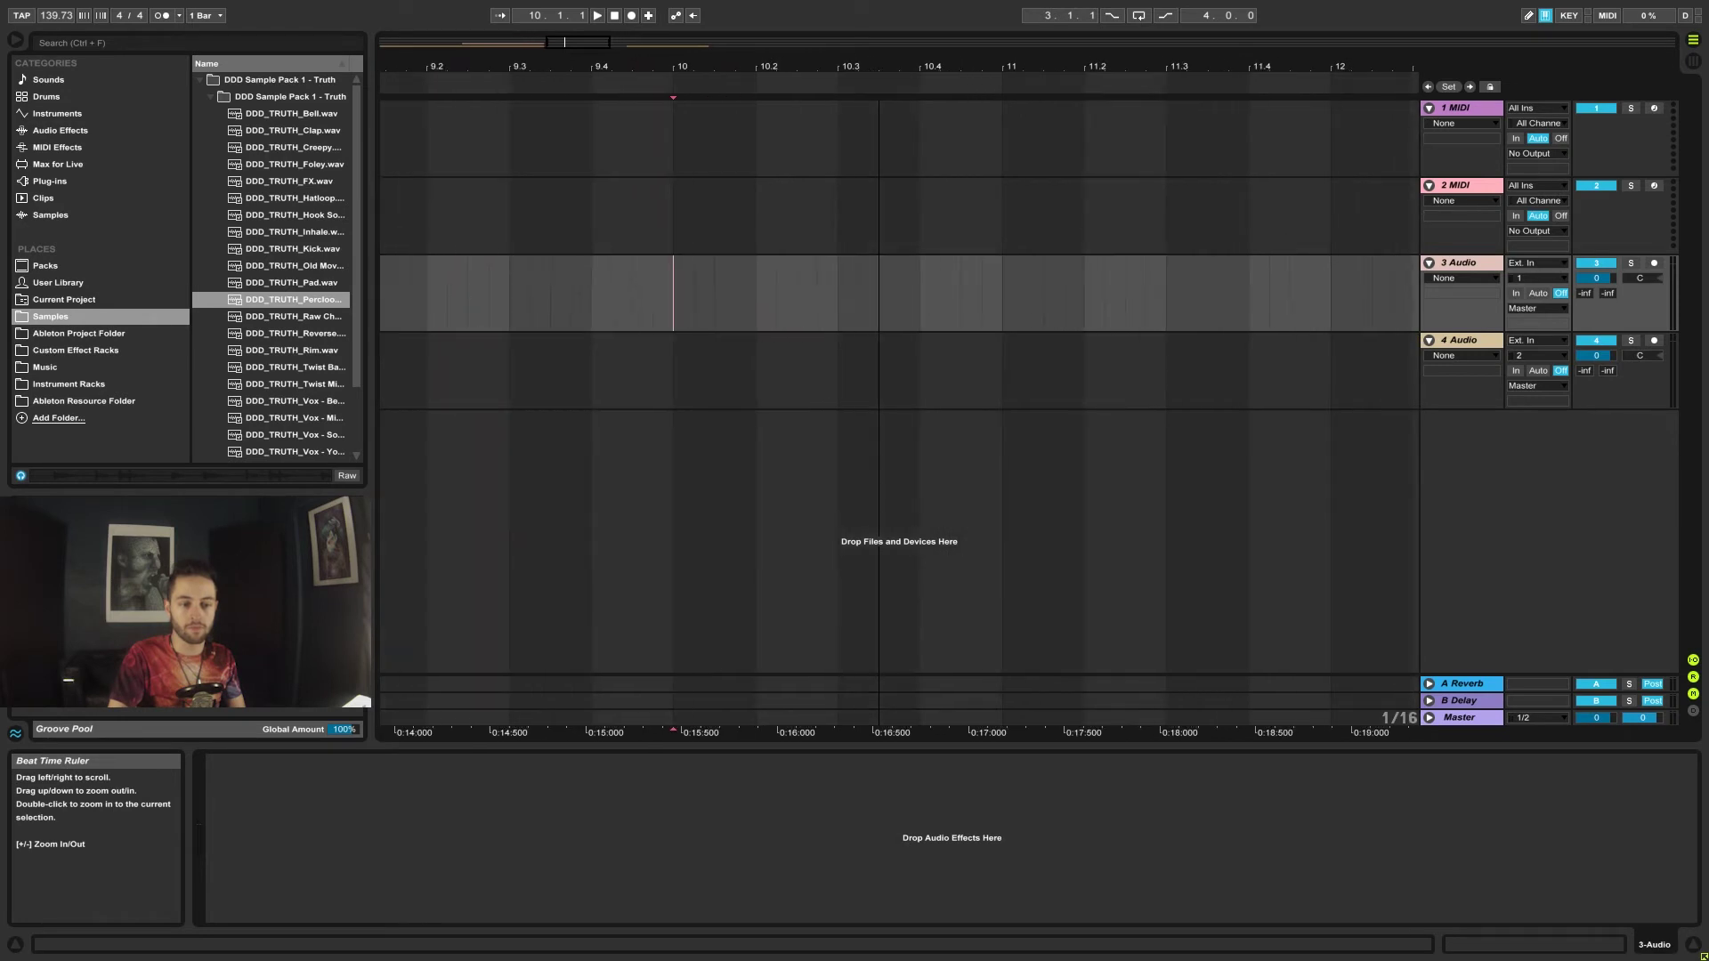
drag(841, 273, 906, 292)
click(883, 281)
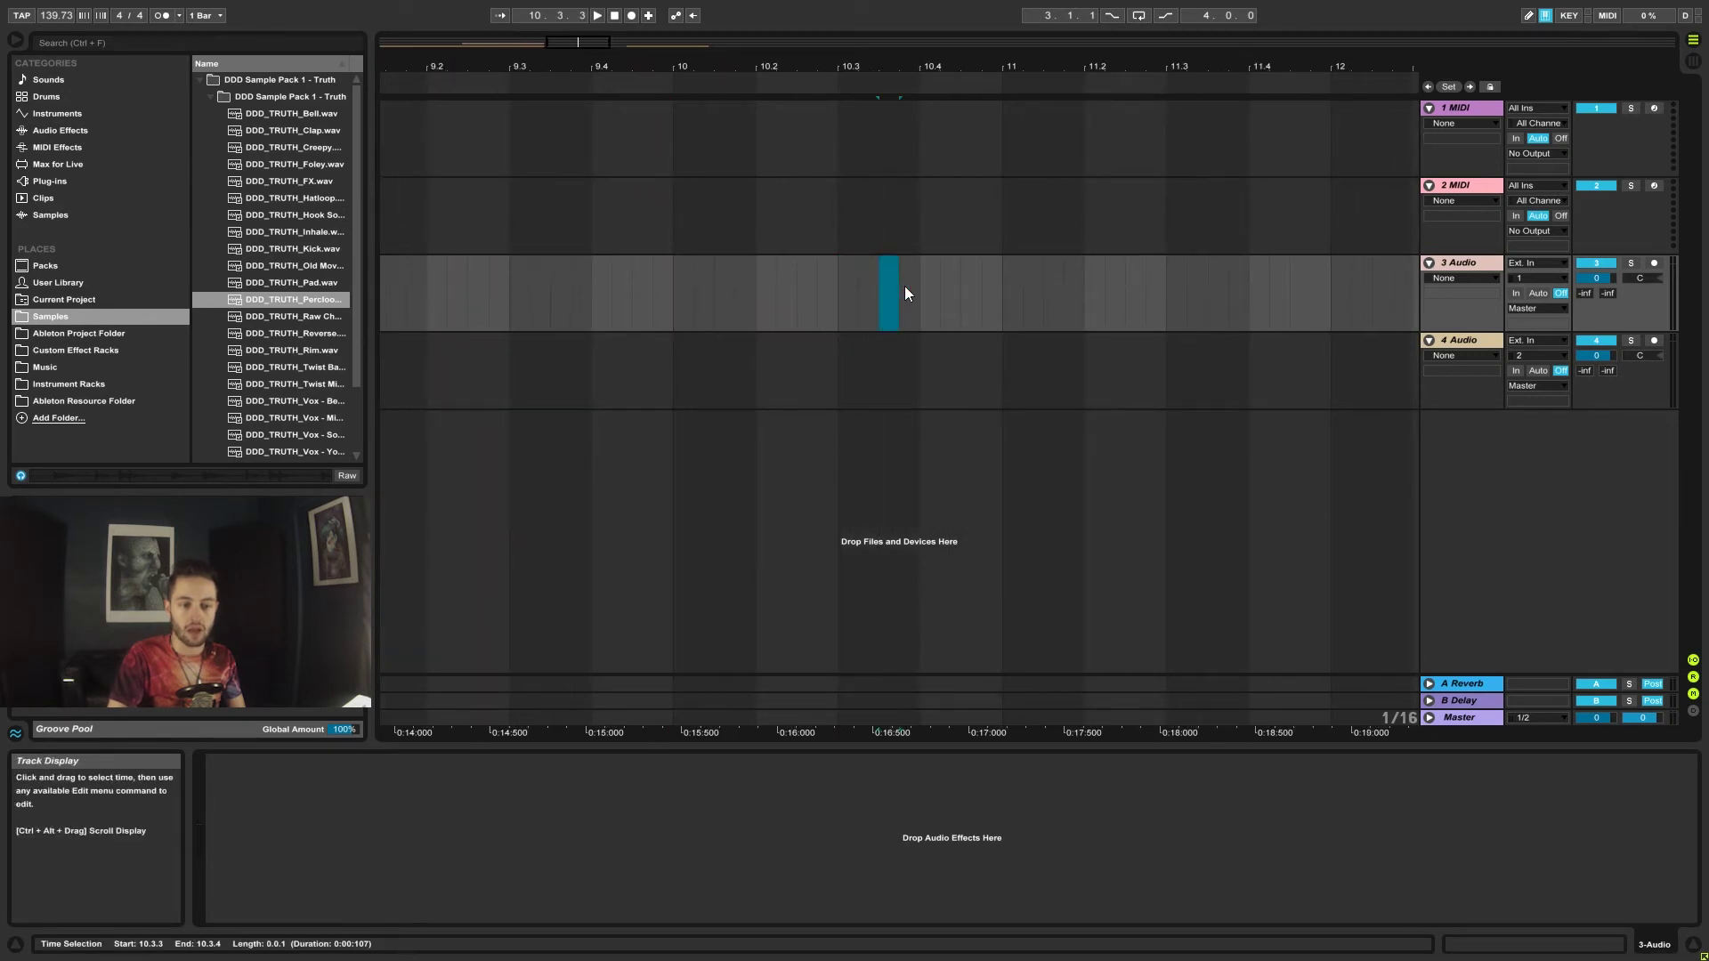
mouse_move(935, 67)
mouse_down()
mouse_move(936, 206)
mouse_move(931, 65)
mouse_up()
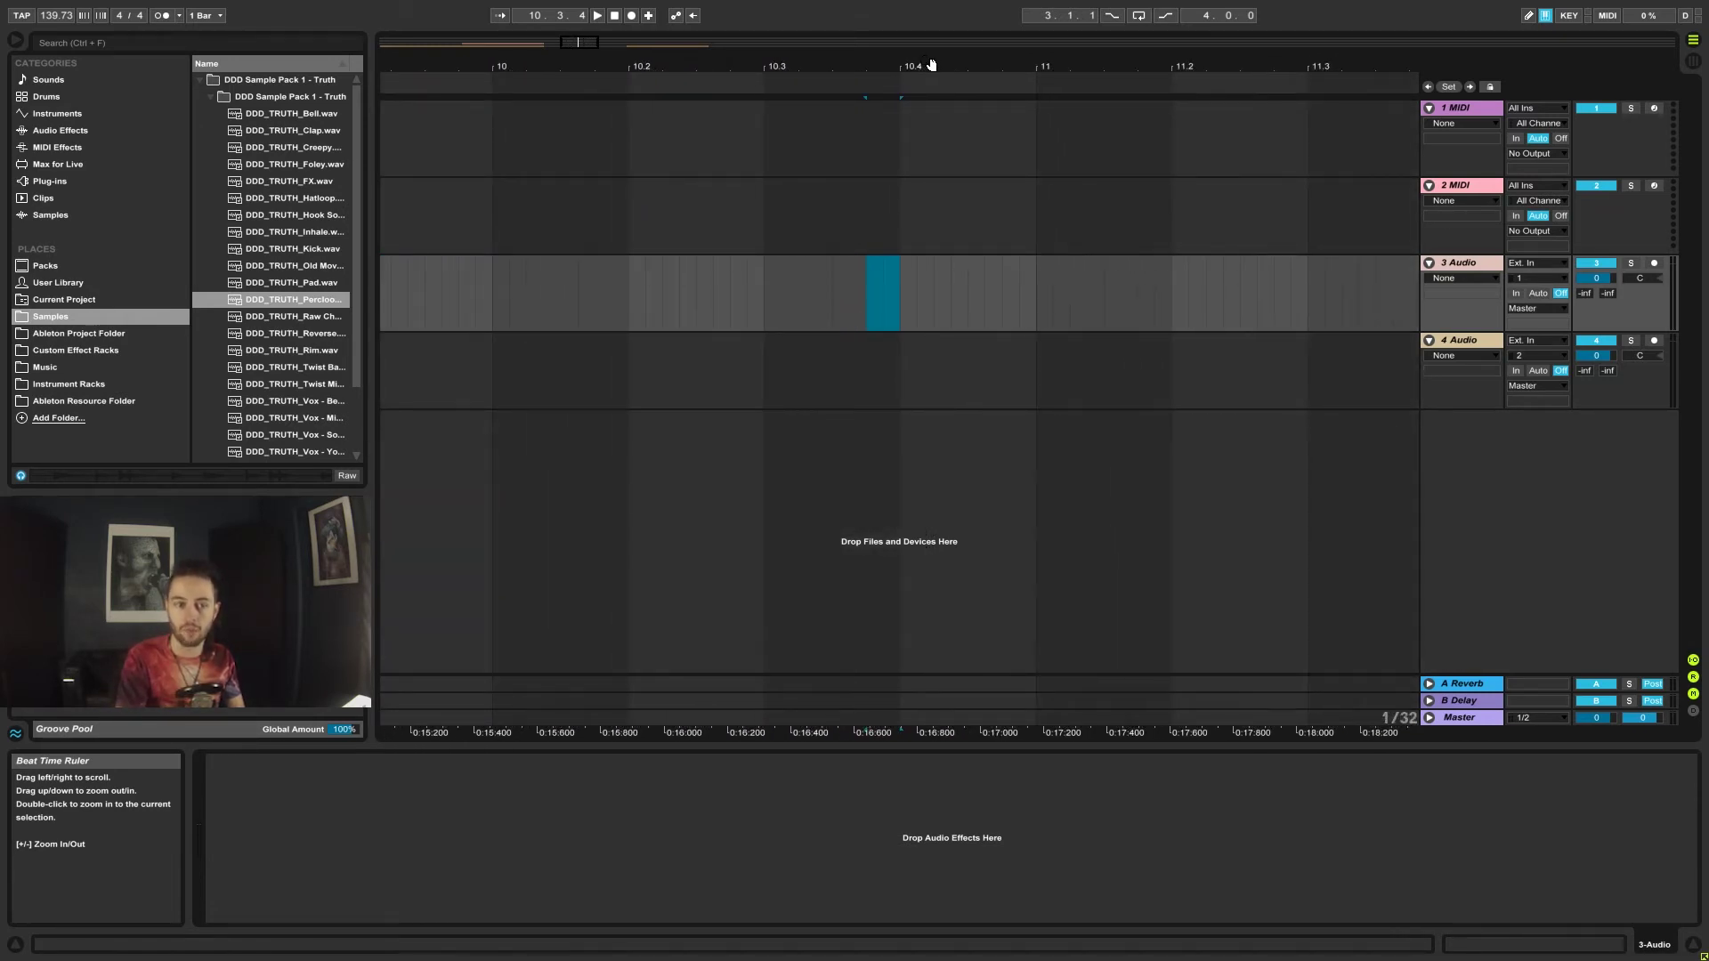
click(792, 287)
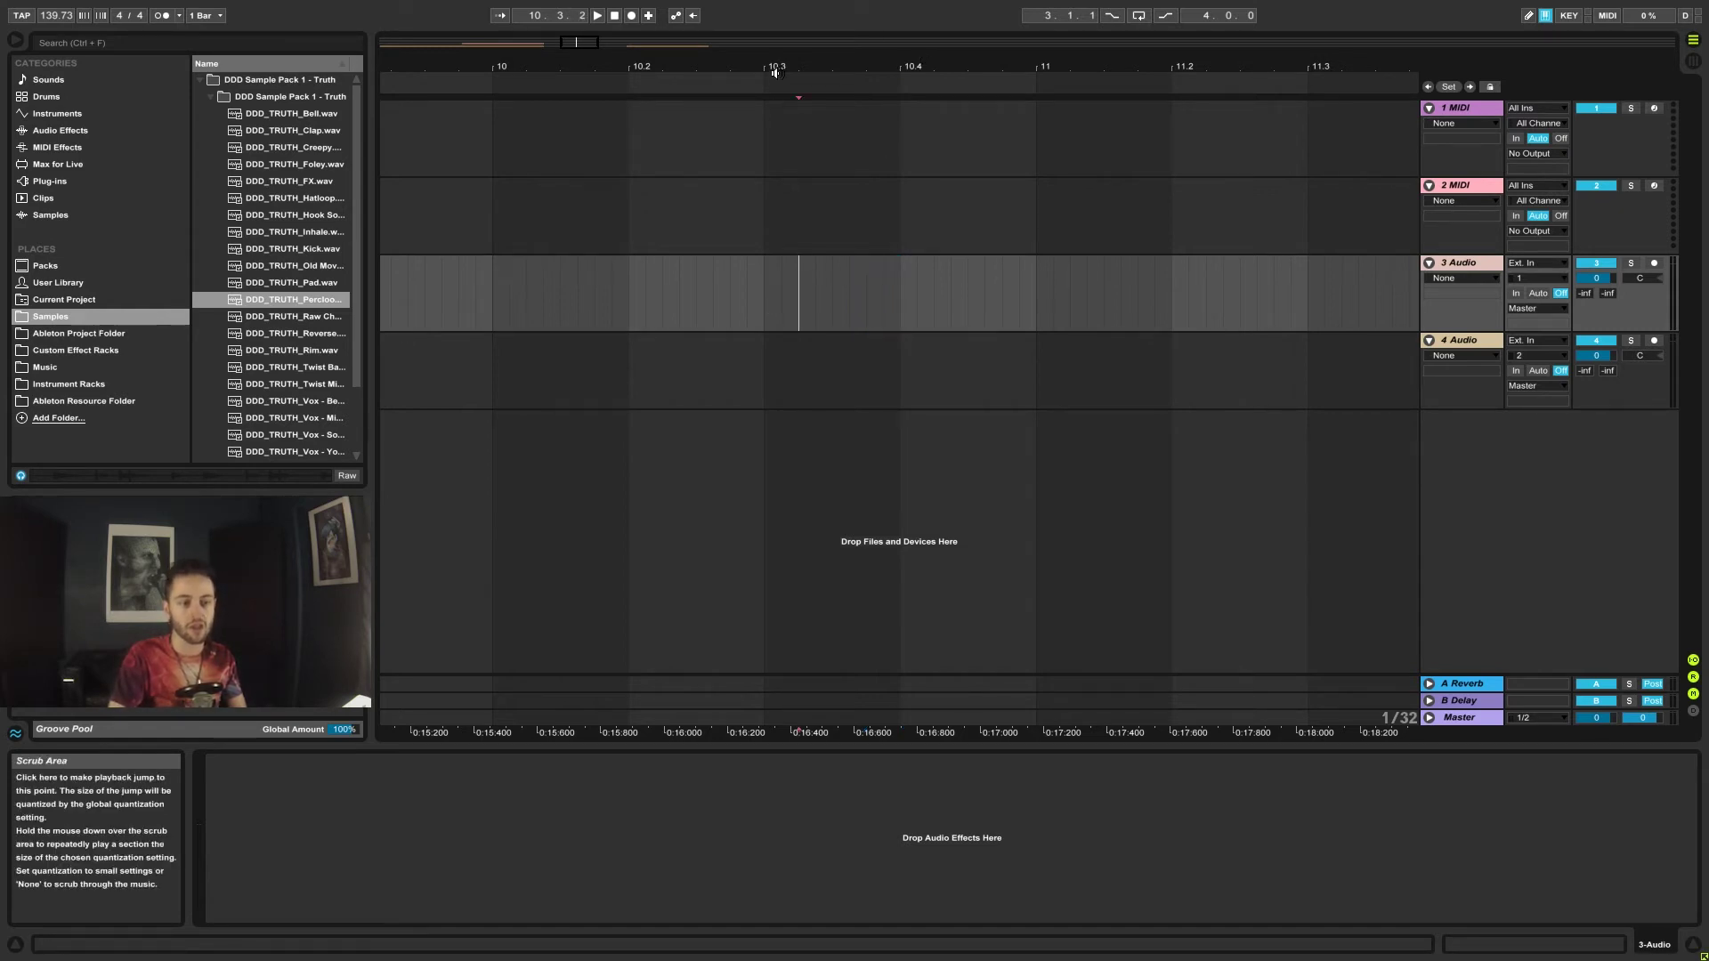
Step: Test the adaptive grid at closer and wider zoom levels, selecting a one-bar range from 12.3.1 on track 3 Audio
drag(779, 68, 848, 294)
drag(872, 301, 892, 299)
mouse_move(913, 68)
mouse_down()
mouse_move(915, 5)
mouse_move(915, 35)
mouse_up()
drag(782, 300, 824, 280)
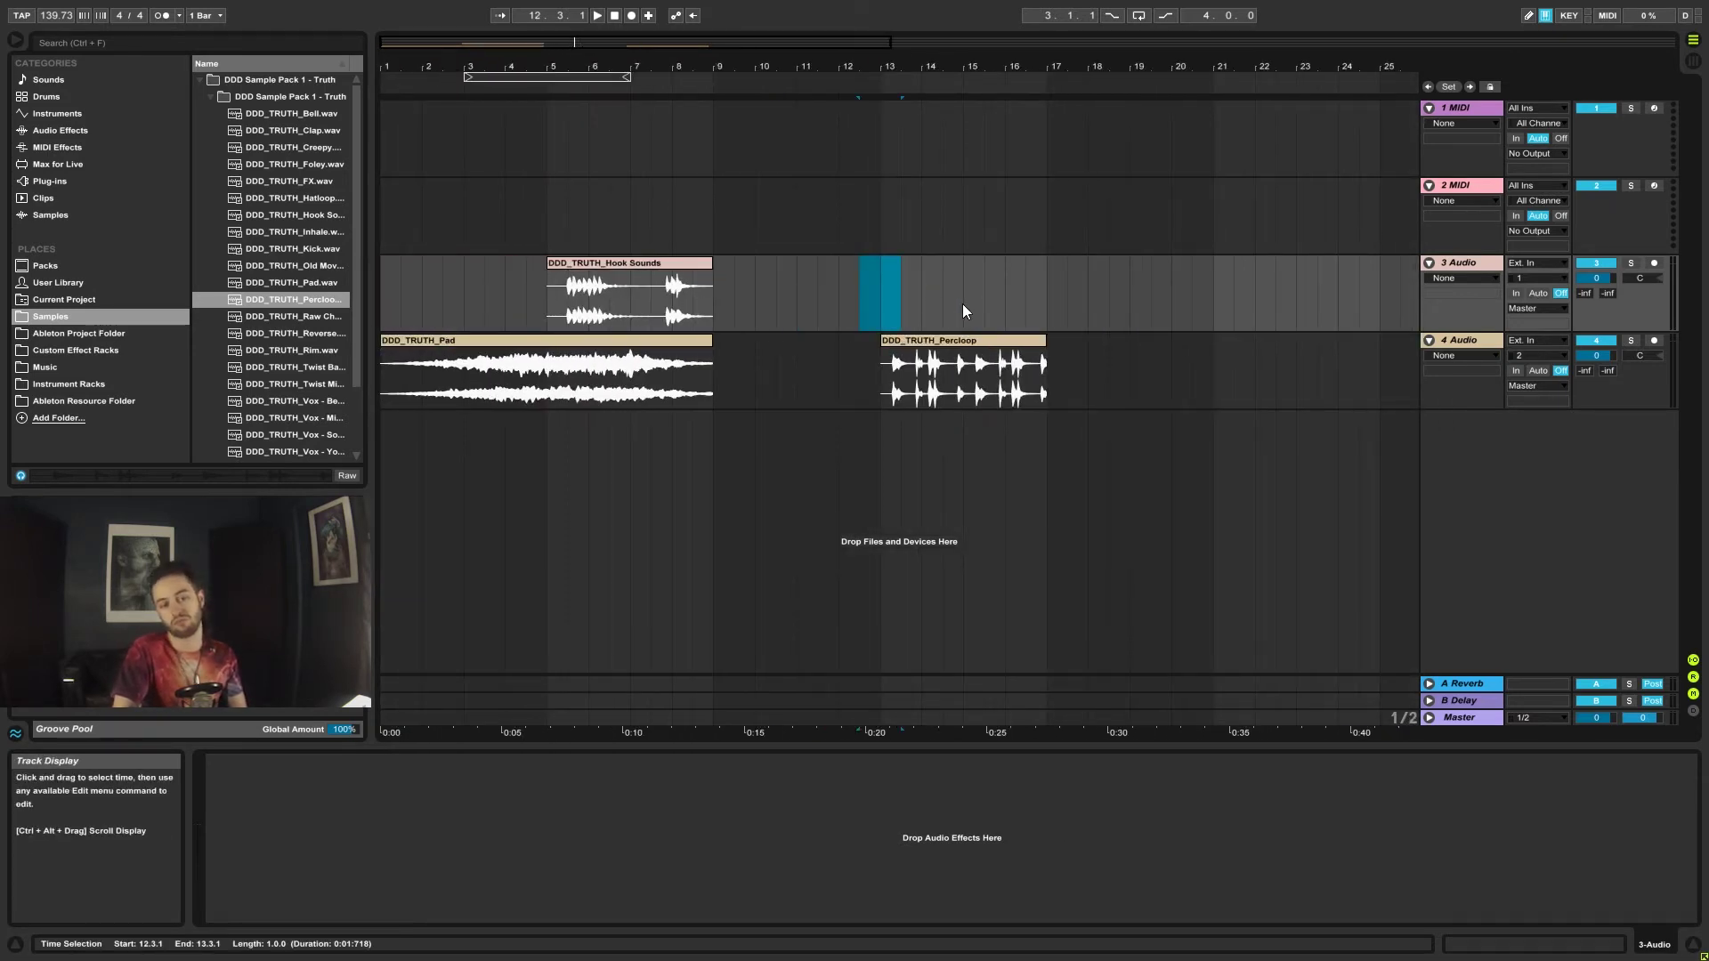
click(728, 293)
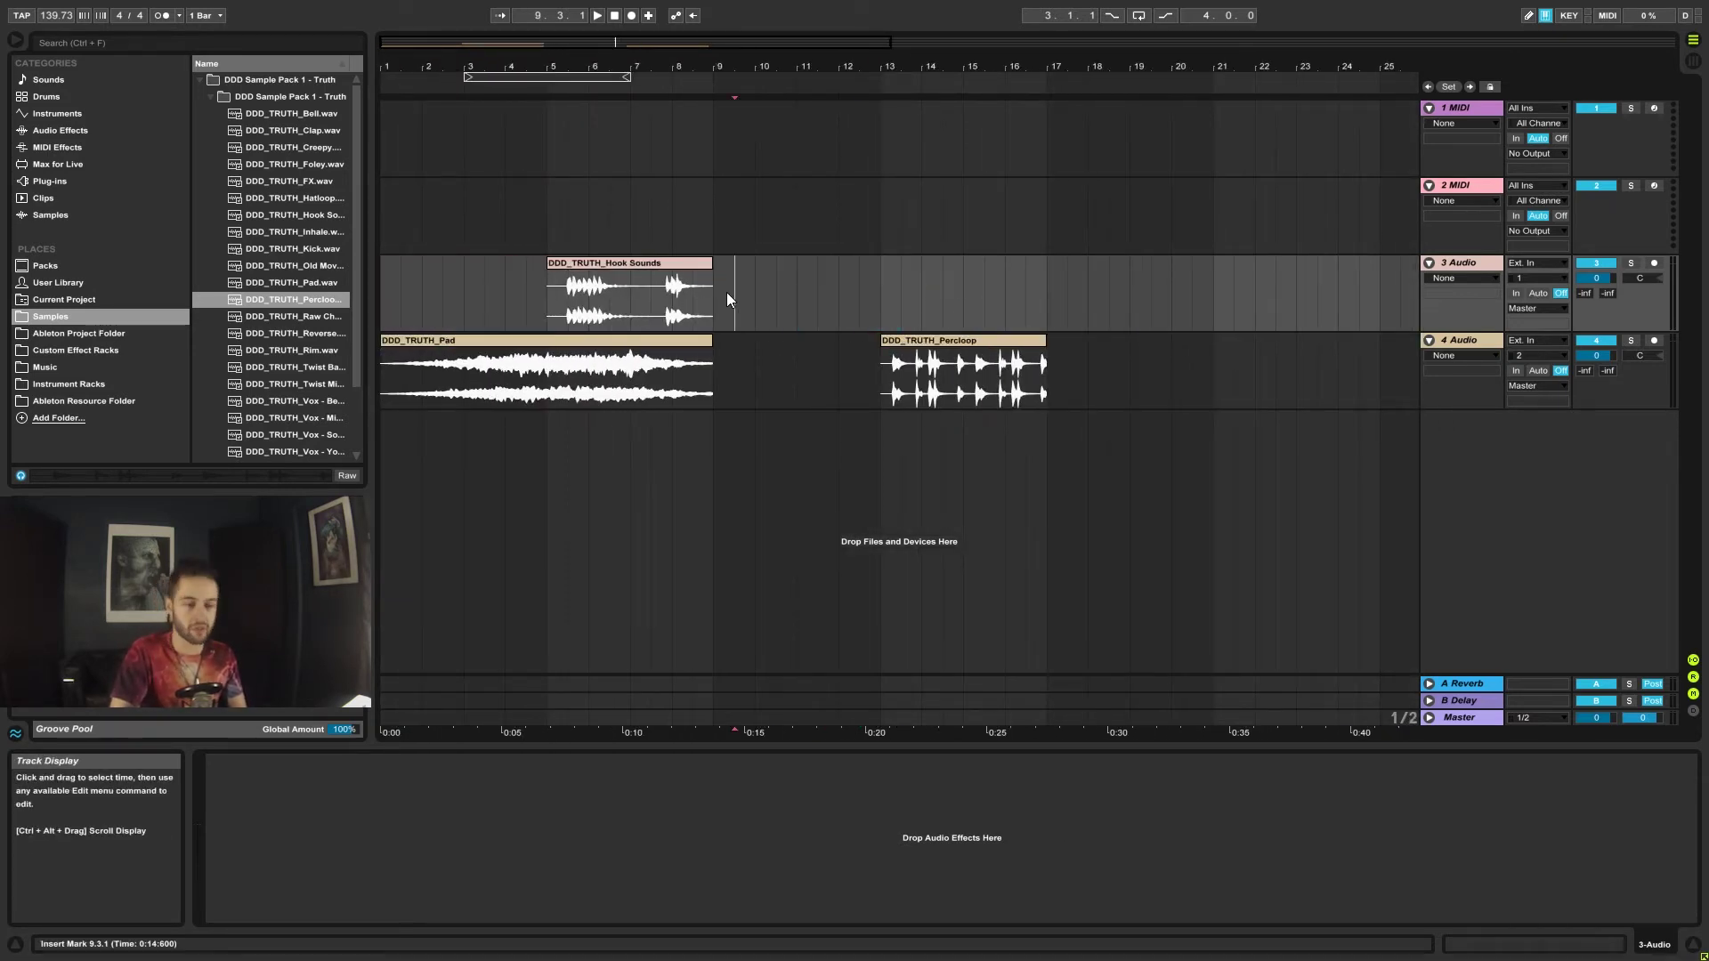
Step: Set the arrangement's adaptive grid to Widest
right_click(773, 287)
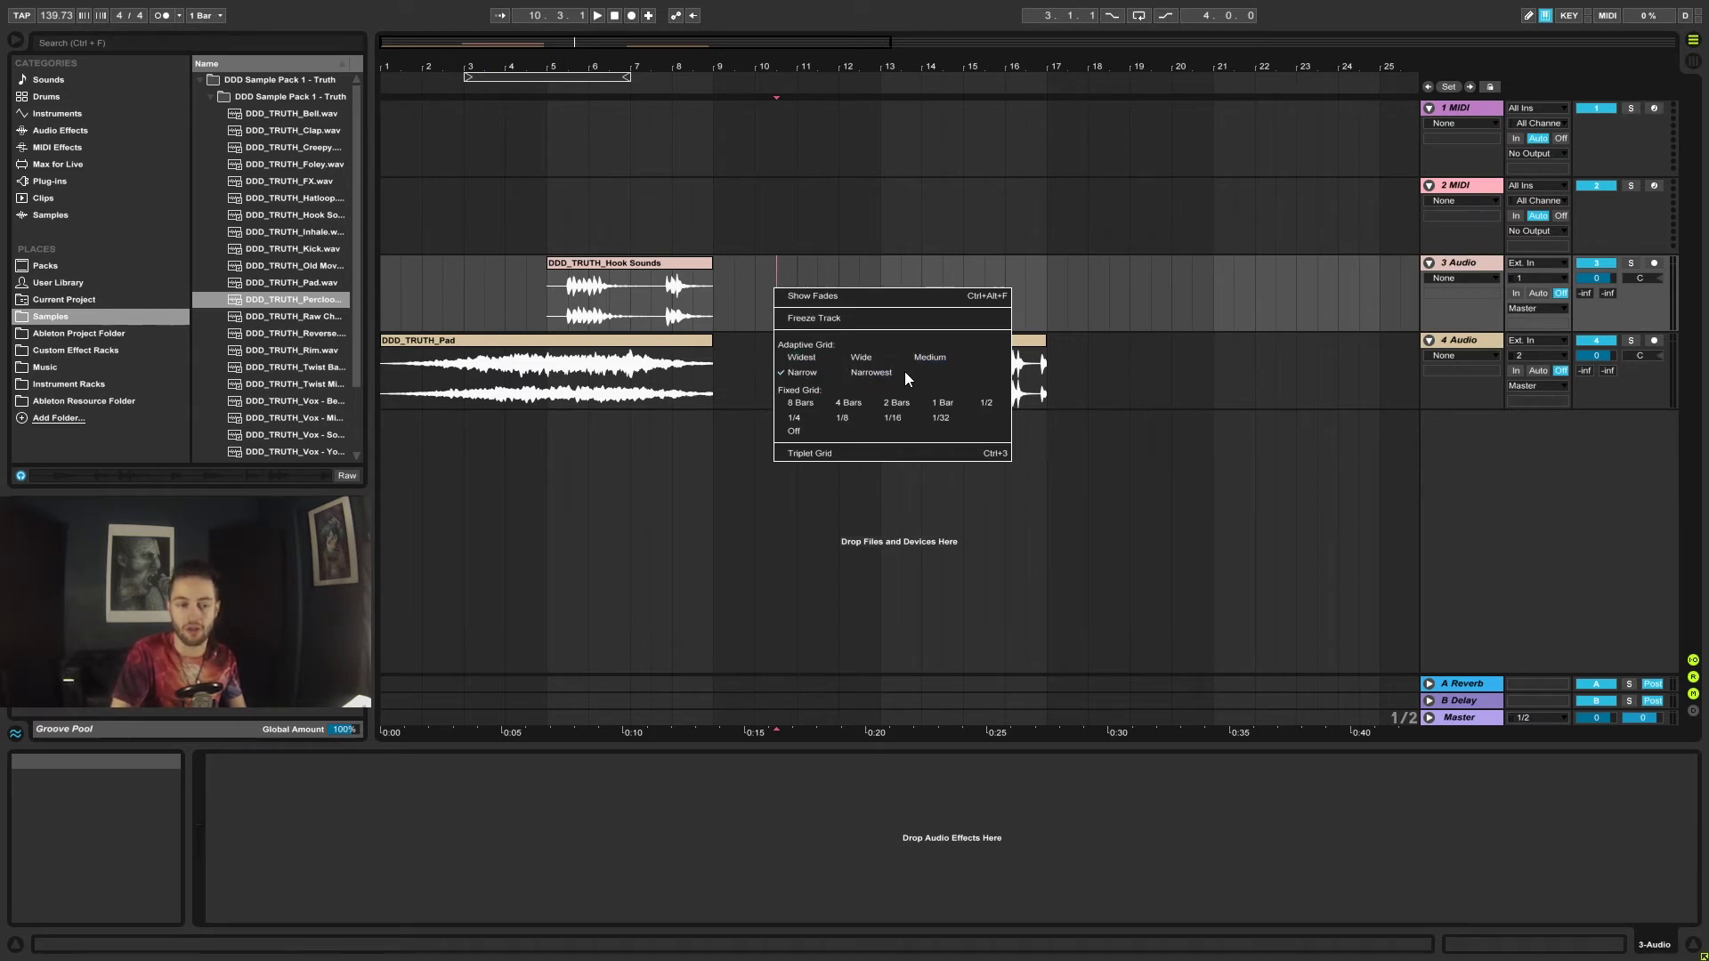
click(851, 190)
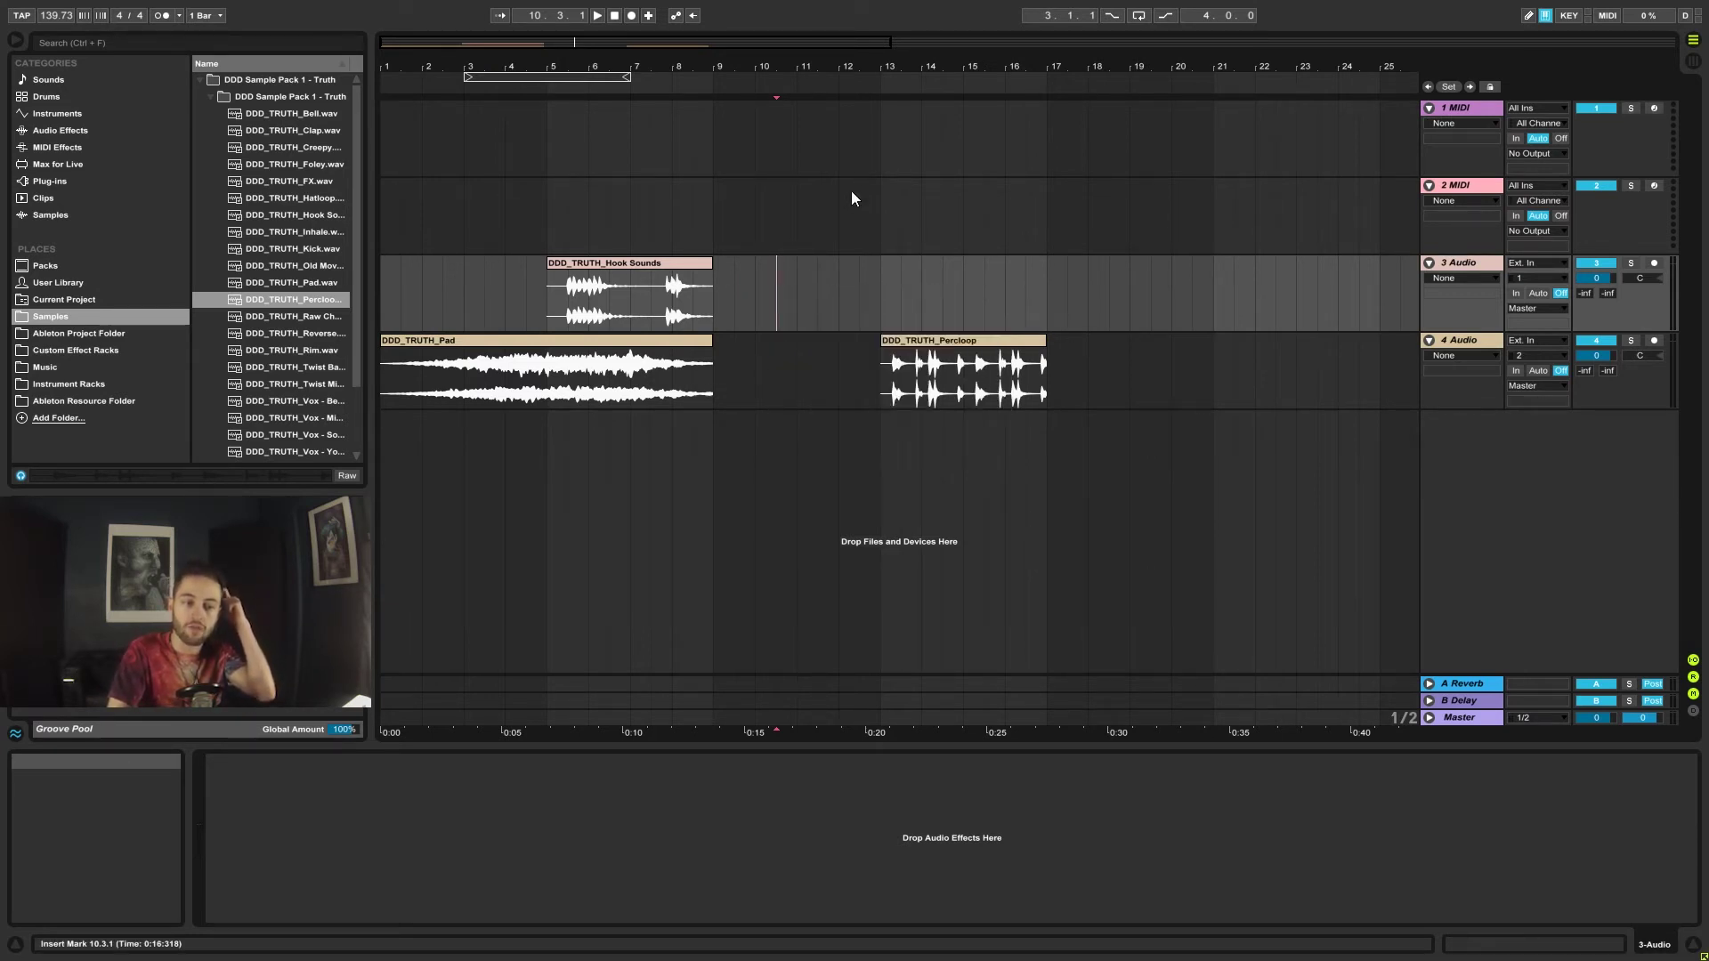
drag(883, 63, 883, 27)
right_click(752, 279)
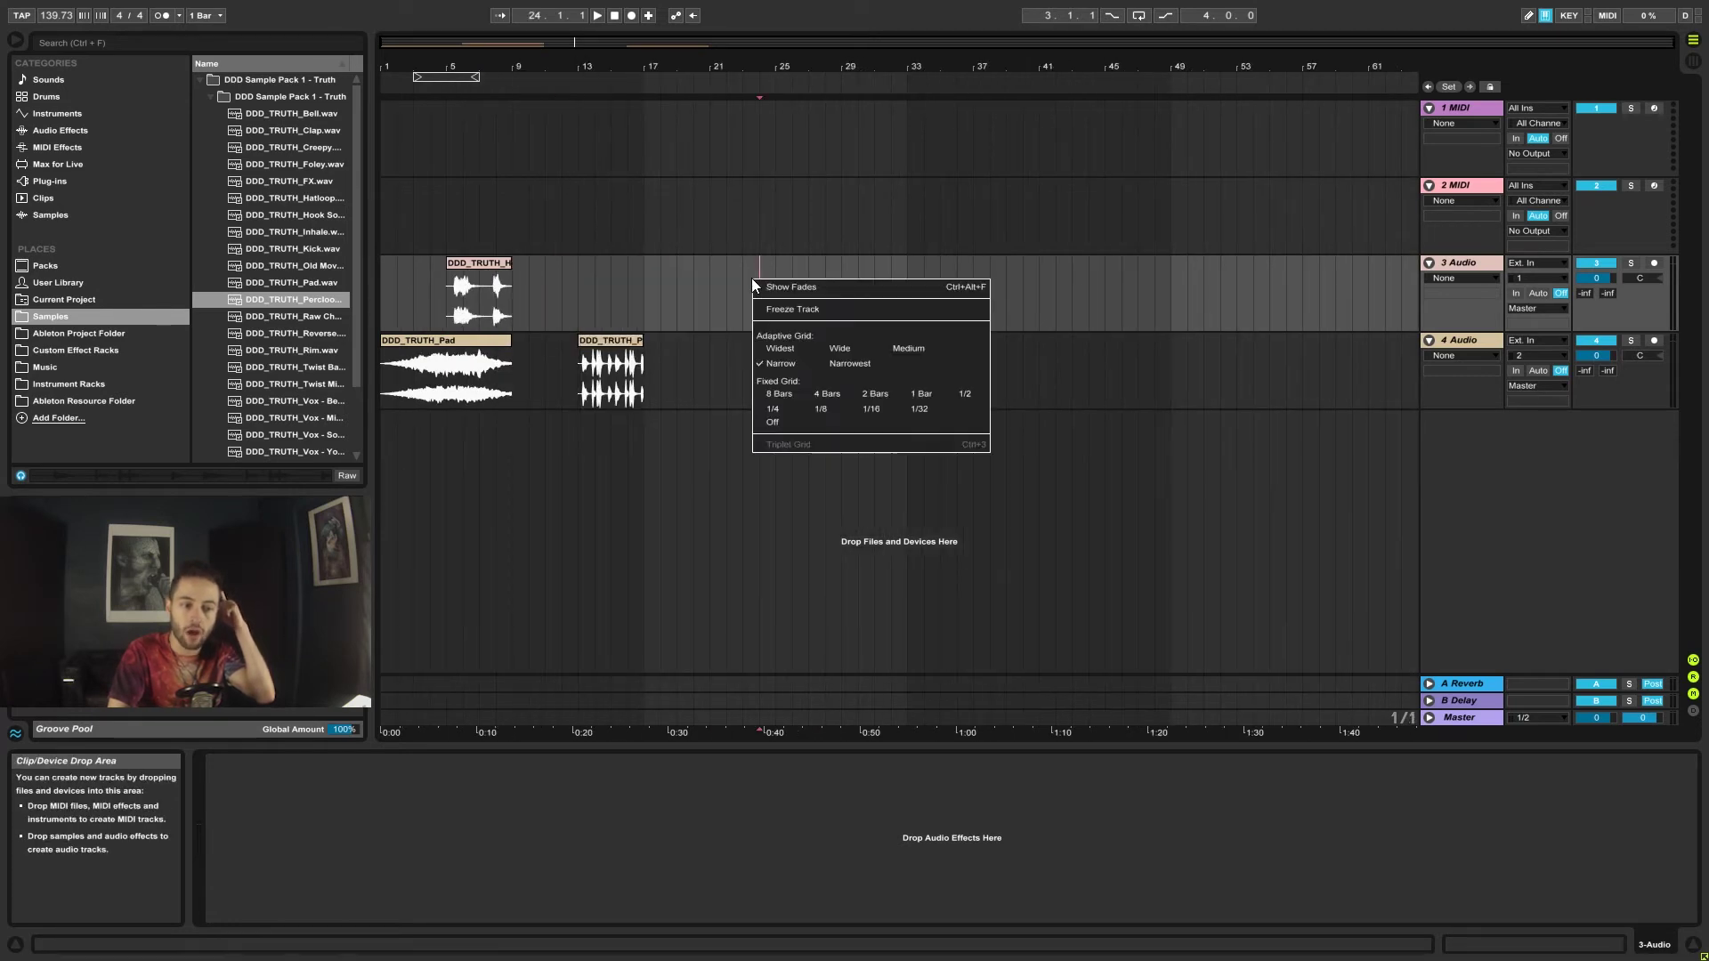
click(796, 351)
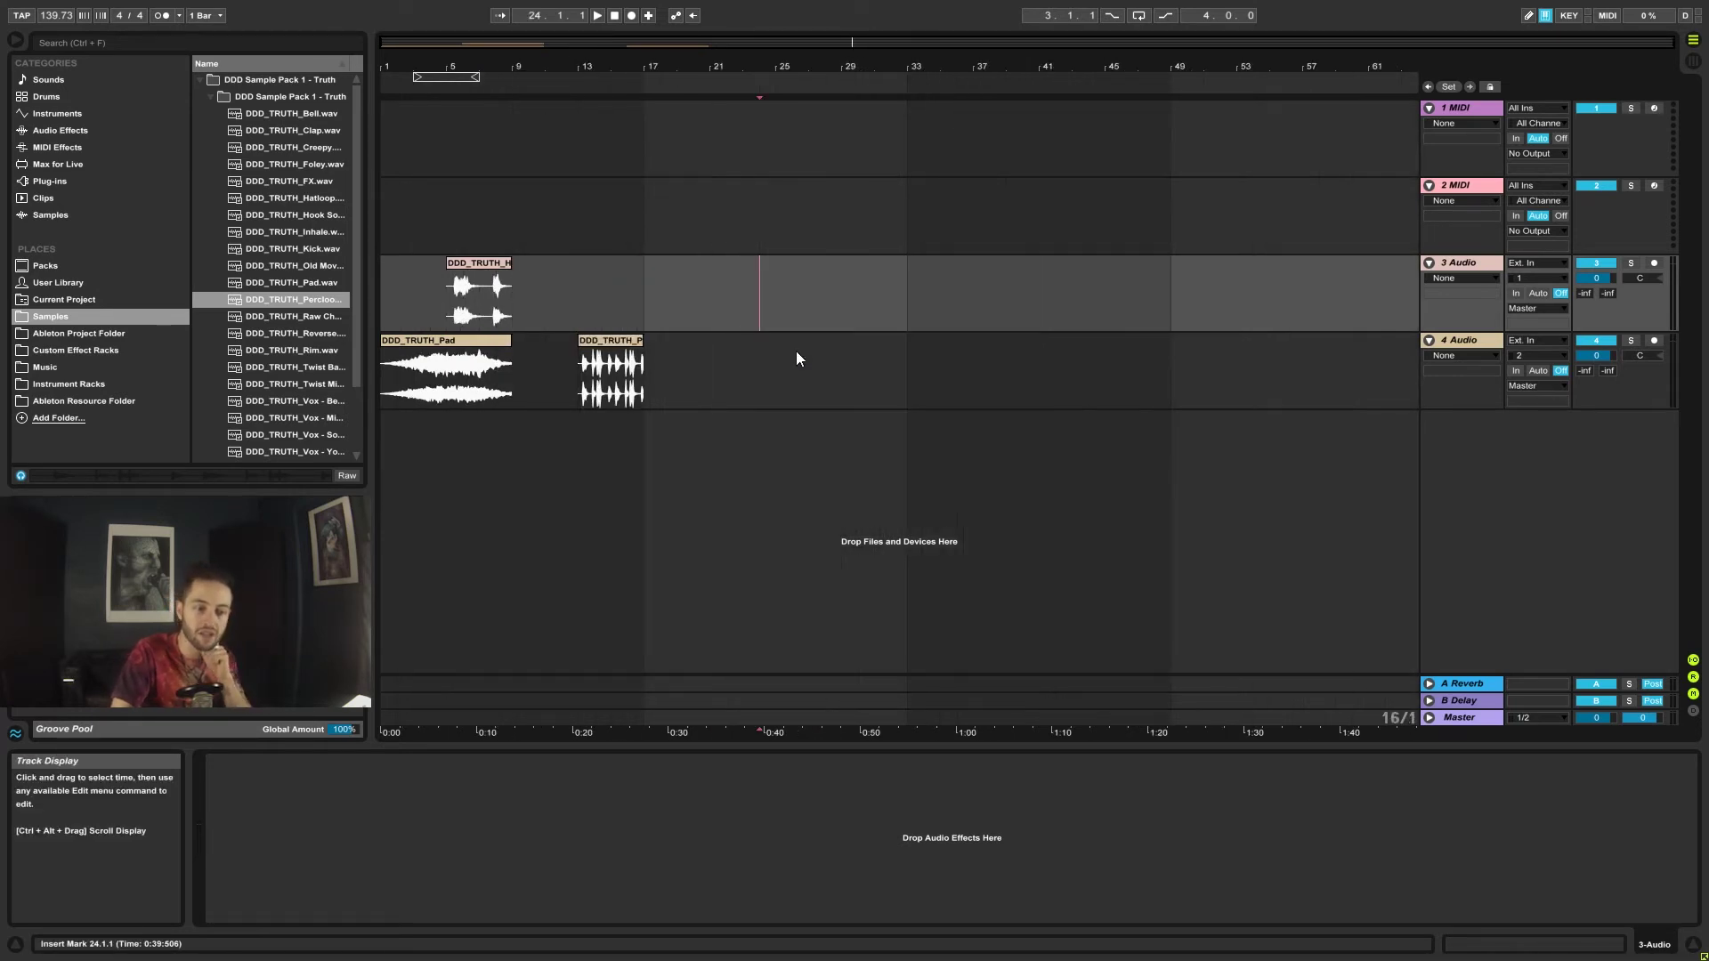
Step: Select the 16-bar range from bar 17 to 33 on track 3 Audio and from bar 1 to 17 on track 1 MIDI
click(675, 306)
drag(674, 306, 941, 317)
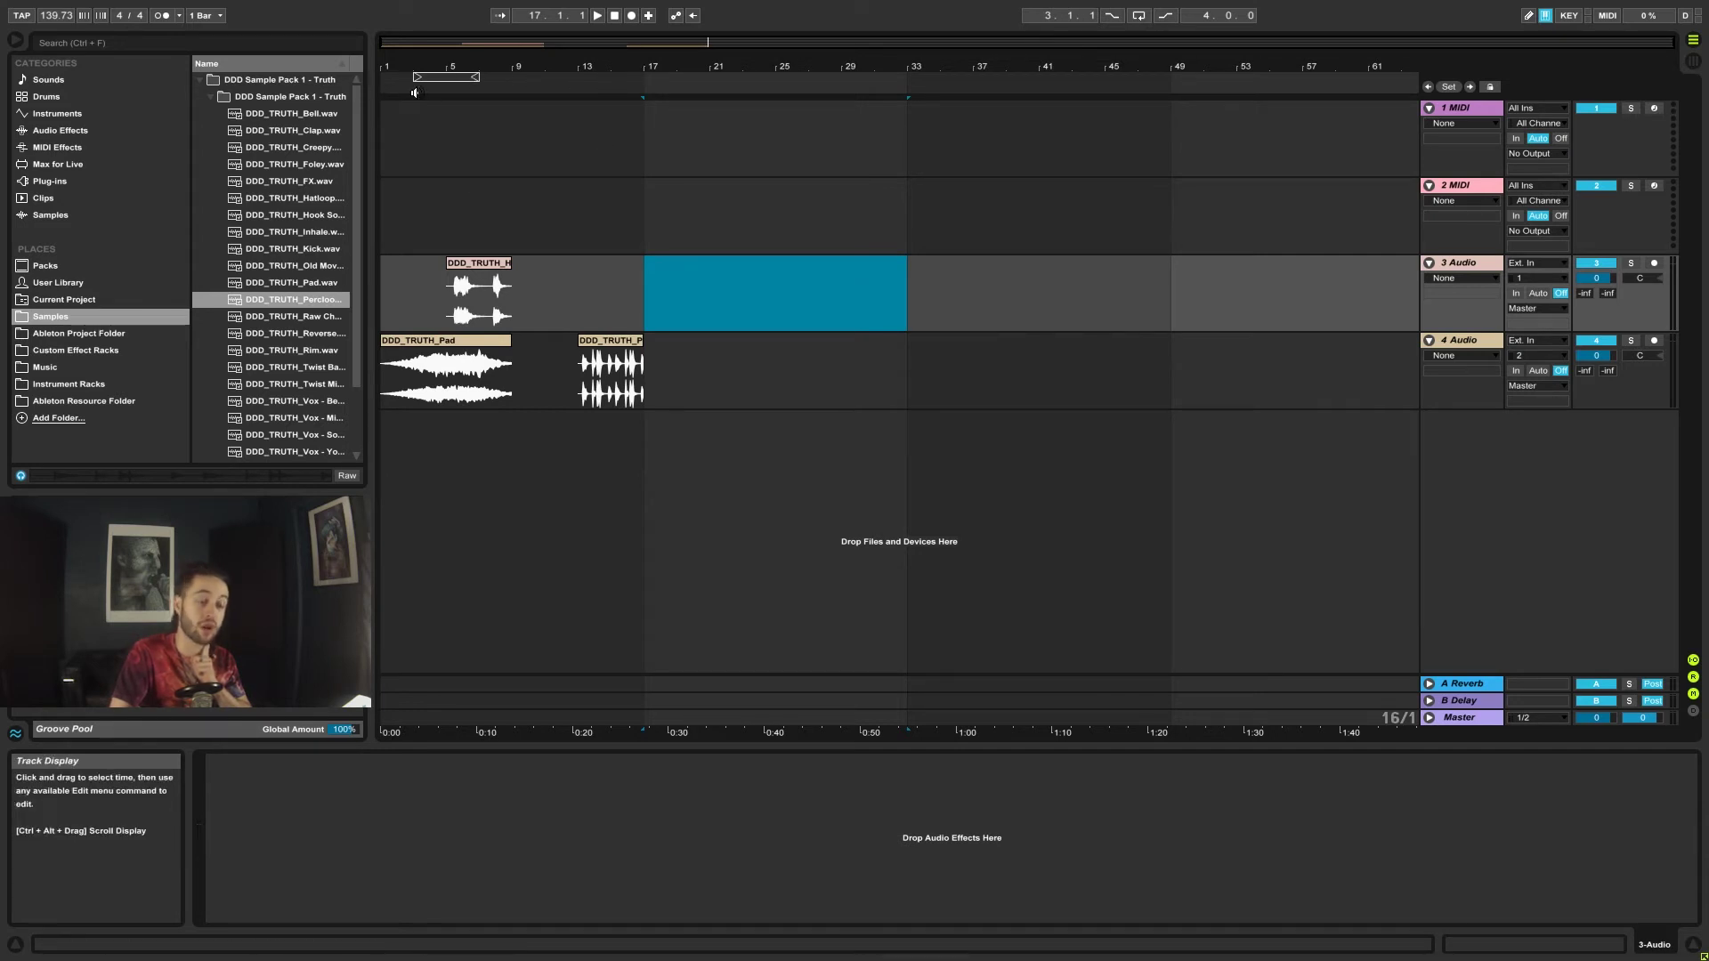
mouse_move(404, 139)
mouse_down()
mouse_move(651, 99)
mouse_move(437, 135)
mouse_up()
click(643, 136)
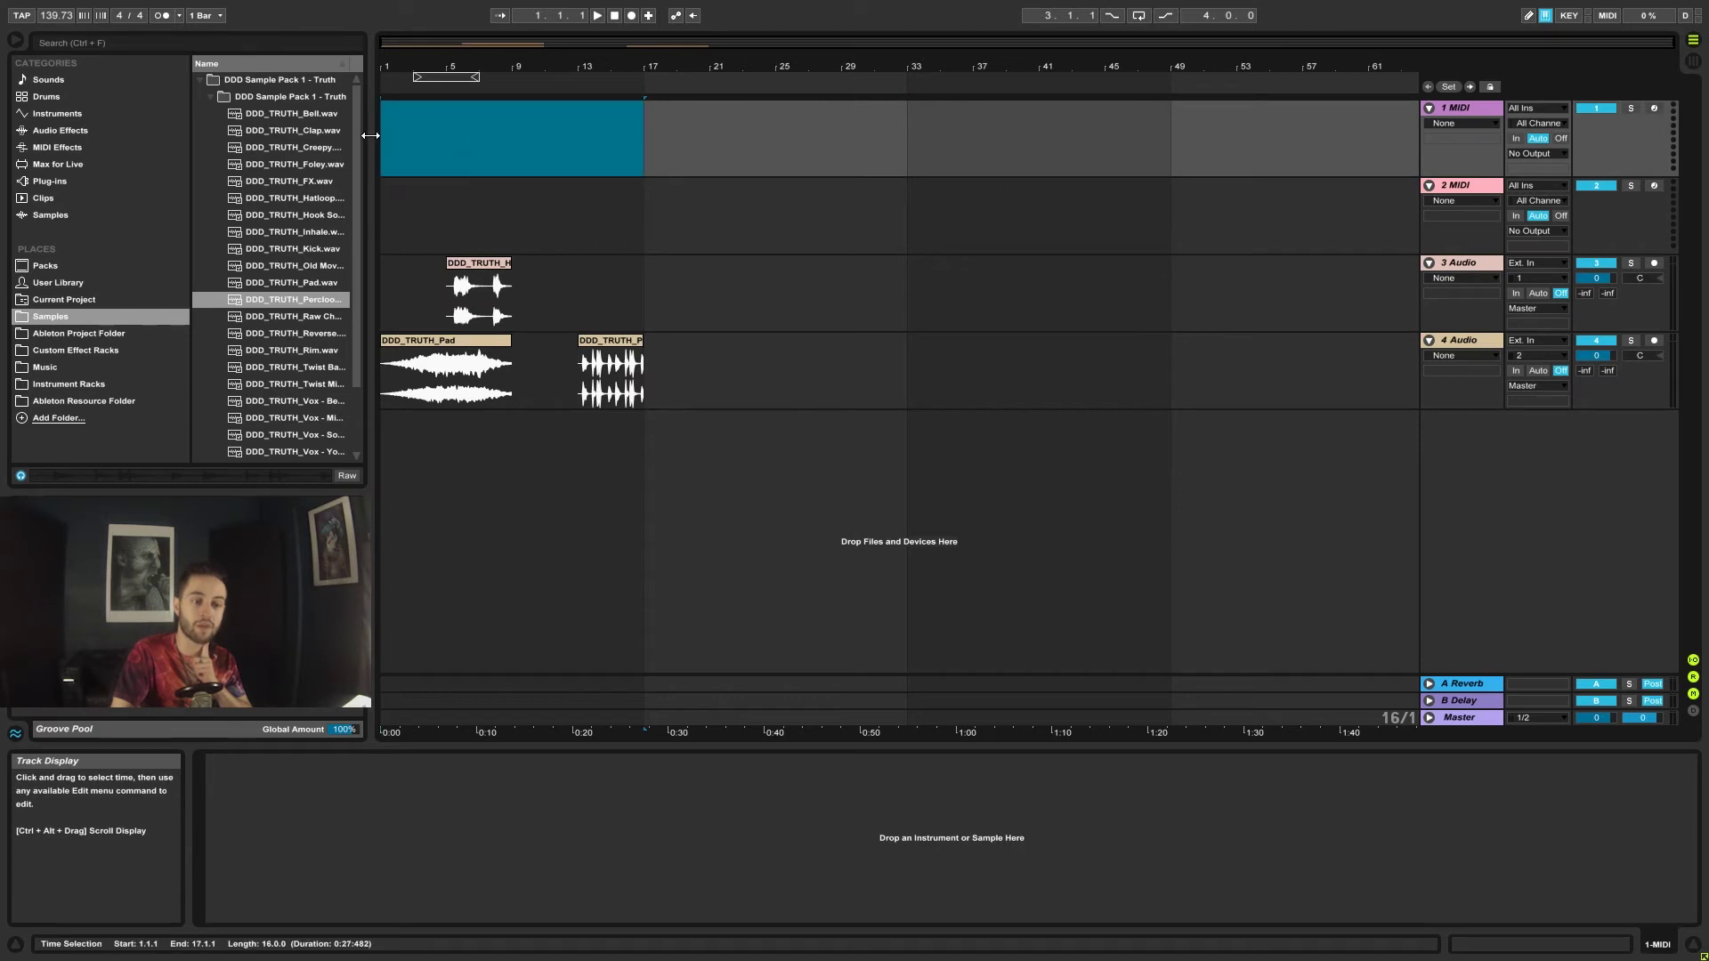
Step: Test the Widest adaptive grid at a slightly closer zoom by selecting bars 17 to 33 on track 1 MIDI
click(438, 136)
drag(800, 62, 797, 85)
click(831, 133)
drag(890, 146, 944, 145)
click(716, 133)
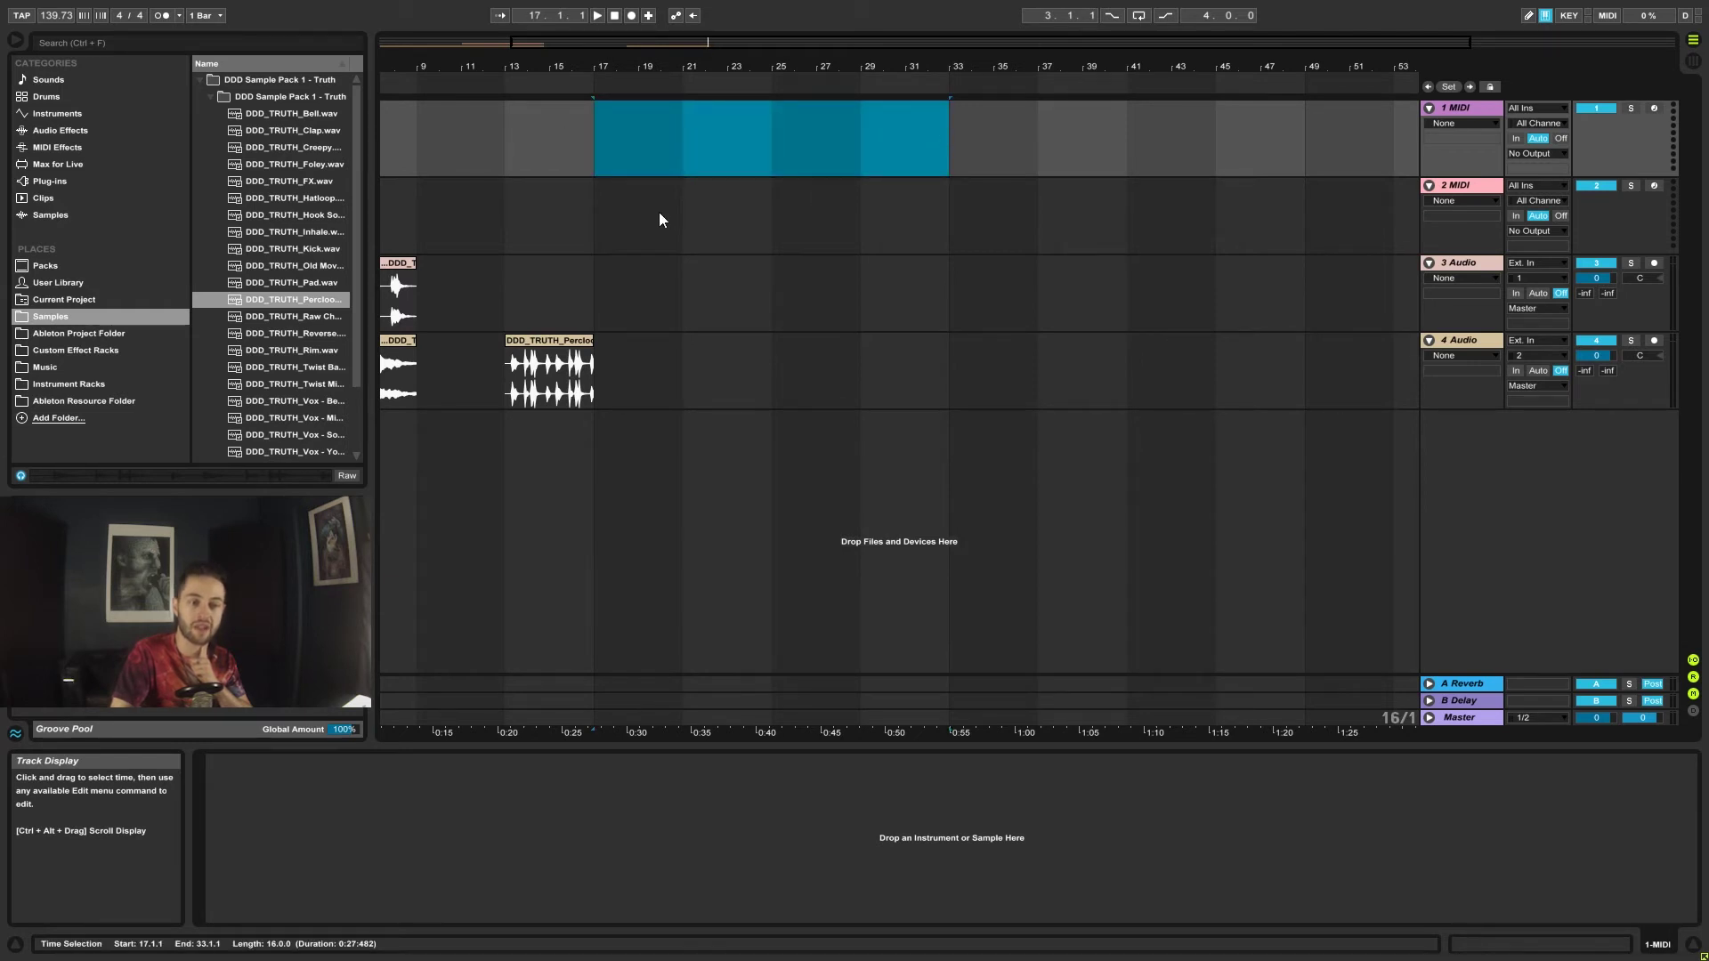
Step: Test the Widest adaptive grid at closer zoom levels, selecting the eight-bar range from bar 17 to 25 on track 1 MIDI
drag(732, 68, 579, 142)
click(802, 139)
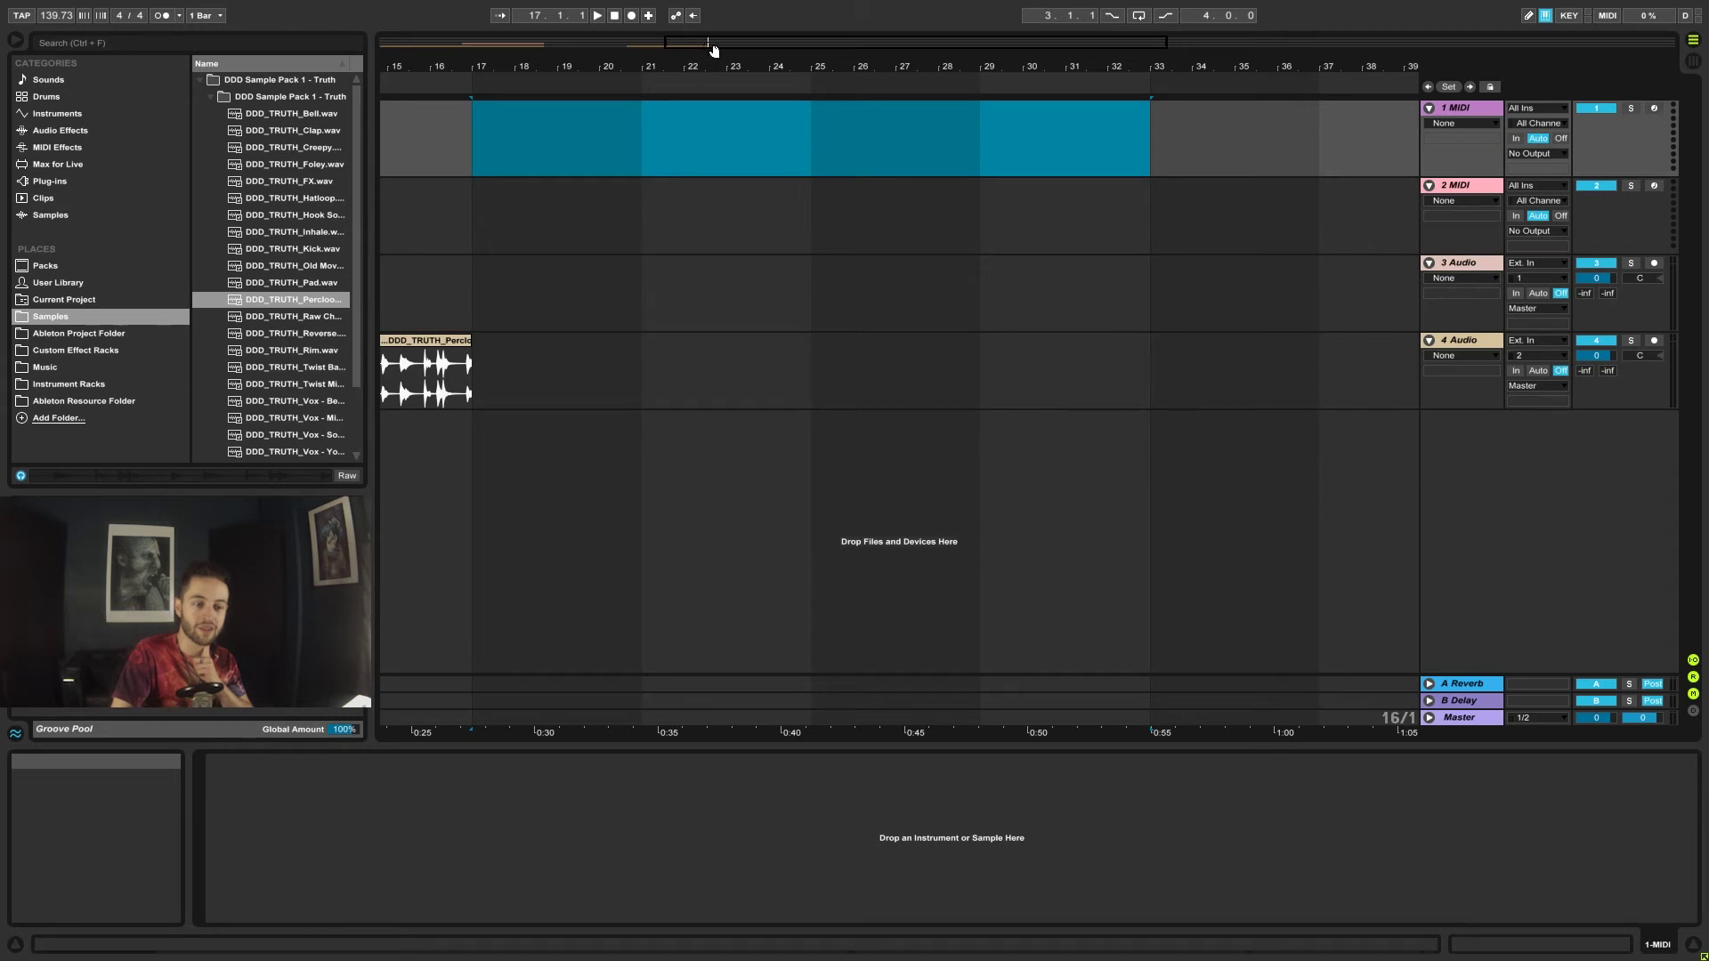
drag(713, 66, 815, 102)
drag(729, 136, 638, 131)
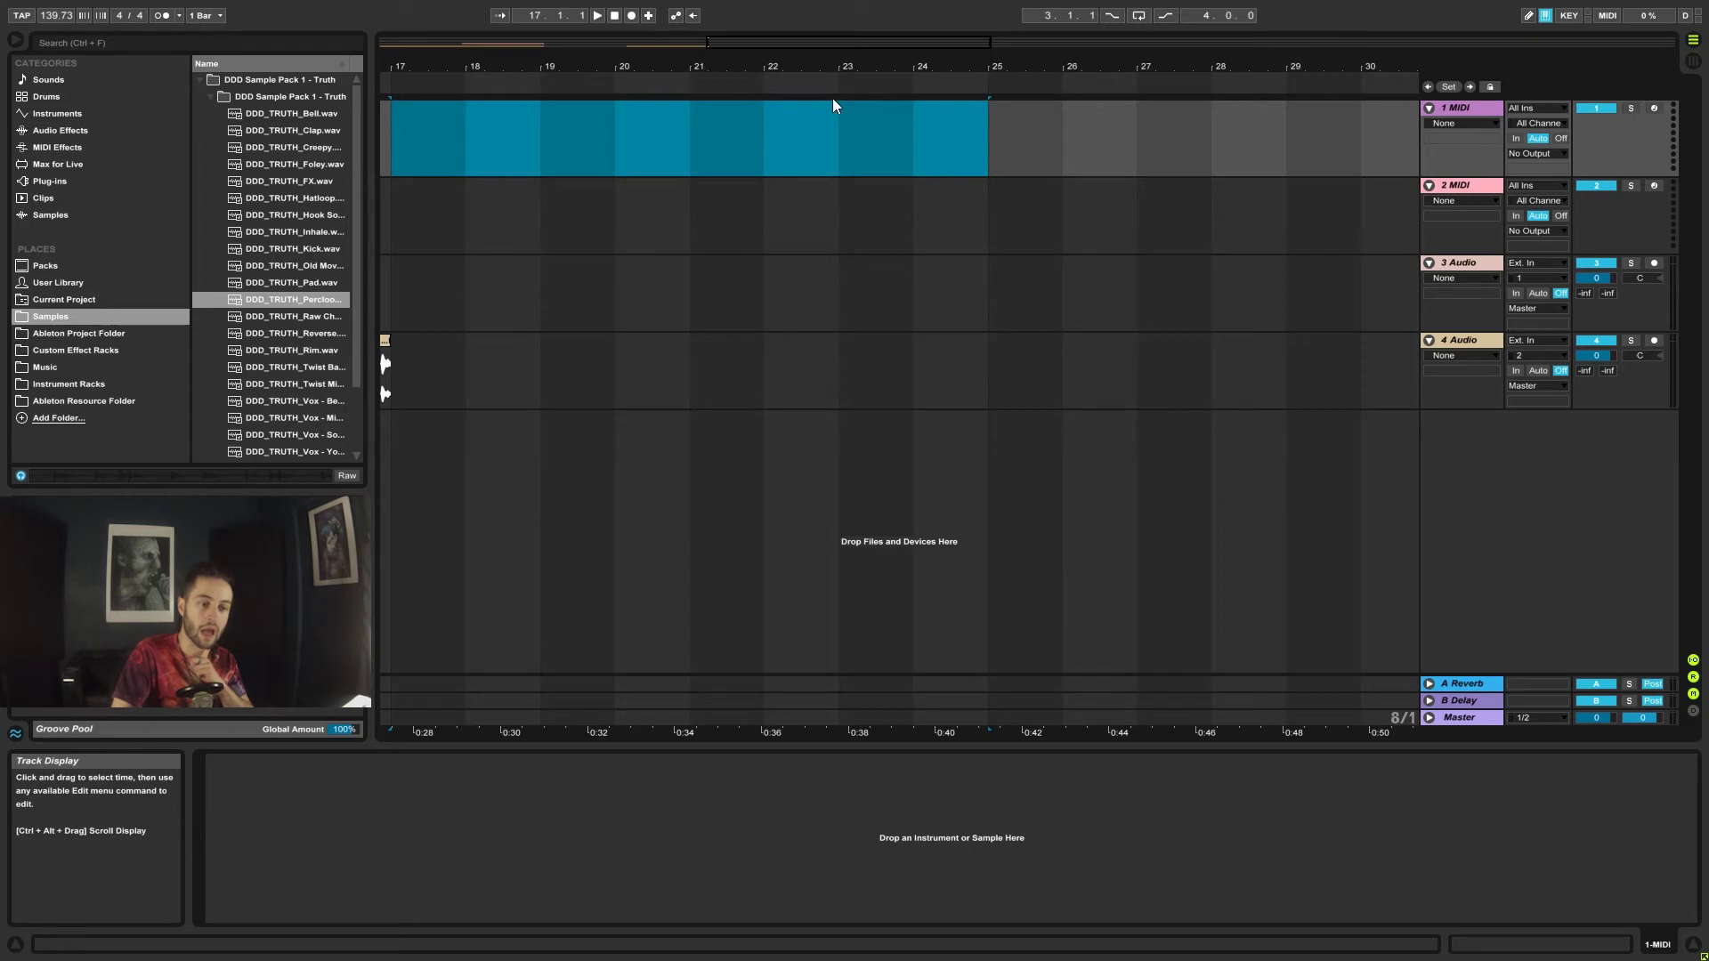
Step: Set the adaptive grid to Wide and select the two-bar range from bar 23 to 25 on track 1 MIDI
right_click(820, 146)
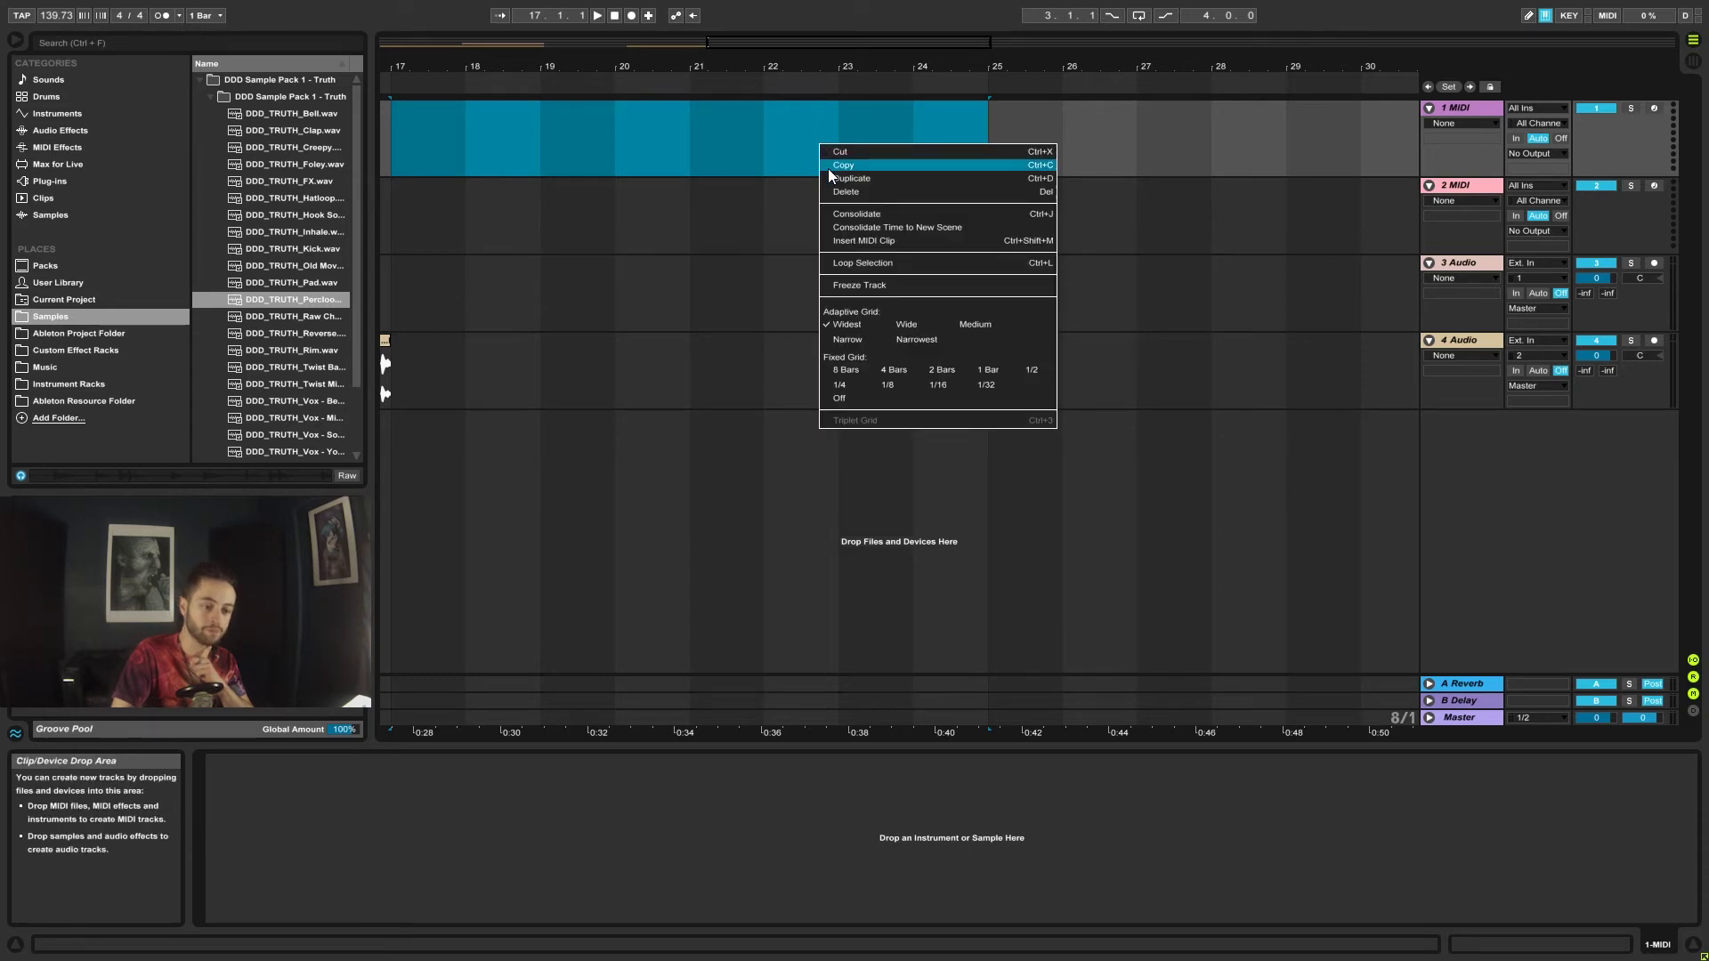
click(919, 324)
drag(547, 140, 970, 172)
Step: Set the adaptive grid to Medium and select the one-bar range from bar 23 to 24 on track 1 MIDI
right_click(938, 157)
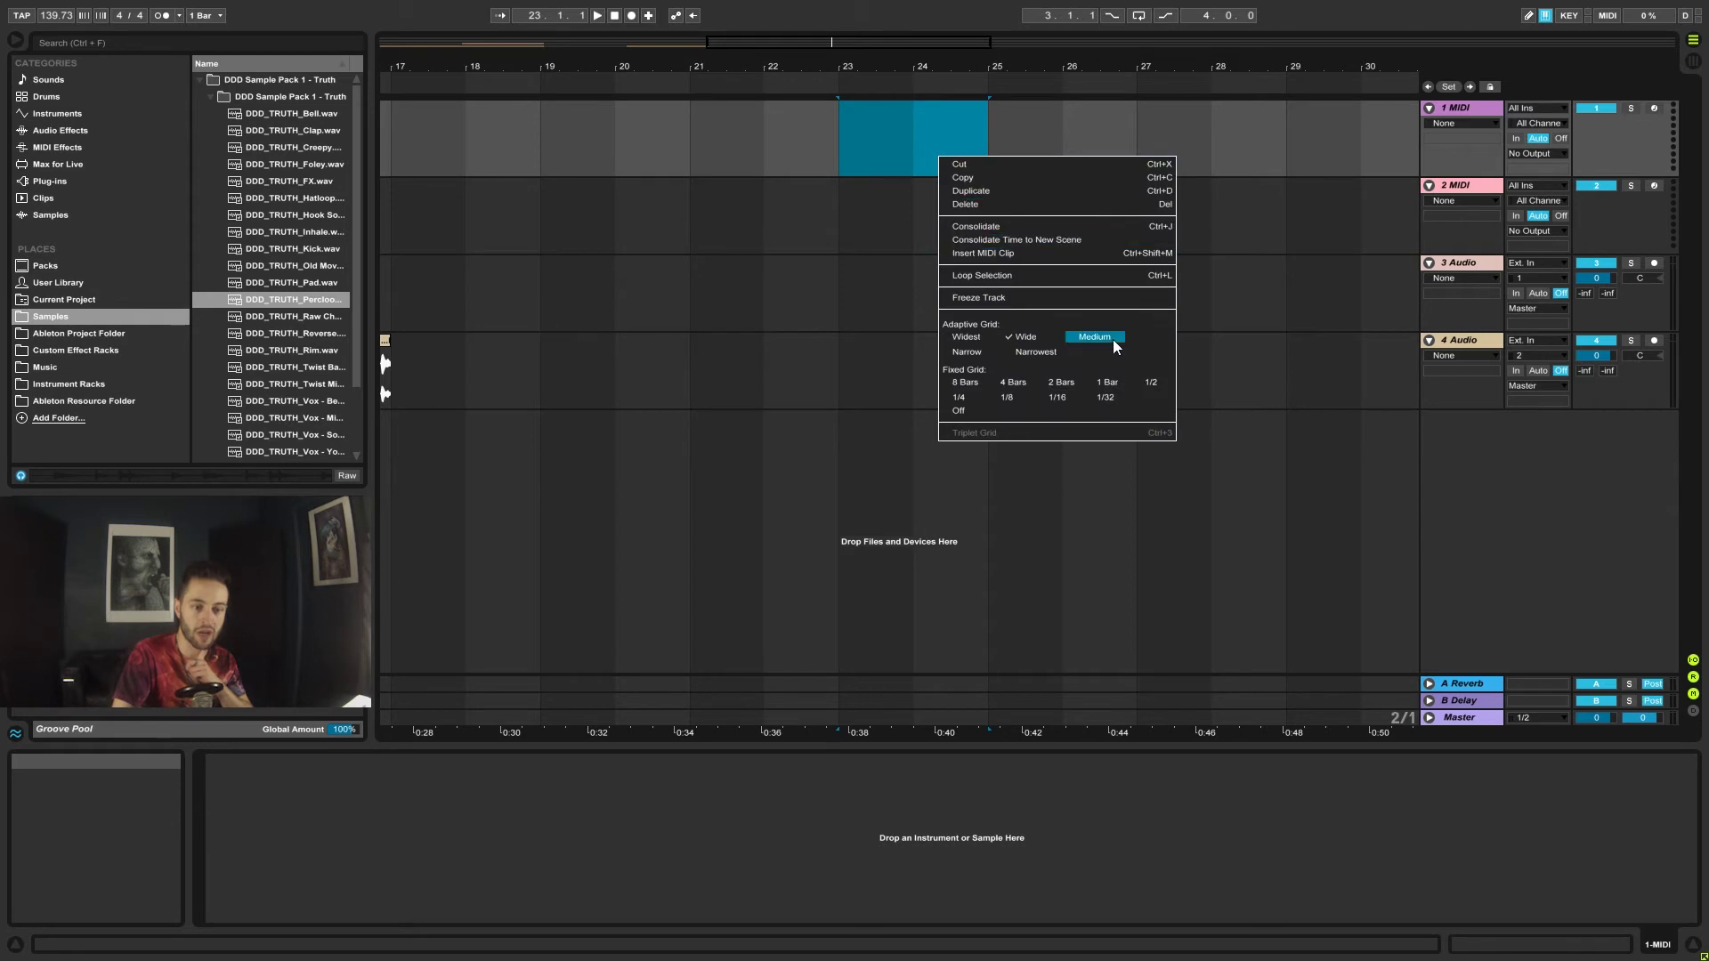
click(1112, 338)
mouse_move(856, 149)
mouse_down()
mouse_move(967, 155)
mouse_move(826, 135)
mouse_move(886, 138)
mouse_up()
drag(998, 149, 903, 158)
Step: Switch the adaptive grid to Narrow and on to Narrowest, selecting 22.4.3 to 23.1.3 on track 1 MIDI
right_click(949, 148)
click(979, 347)
right_click(903, 158)
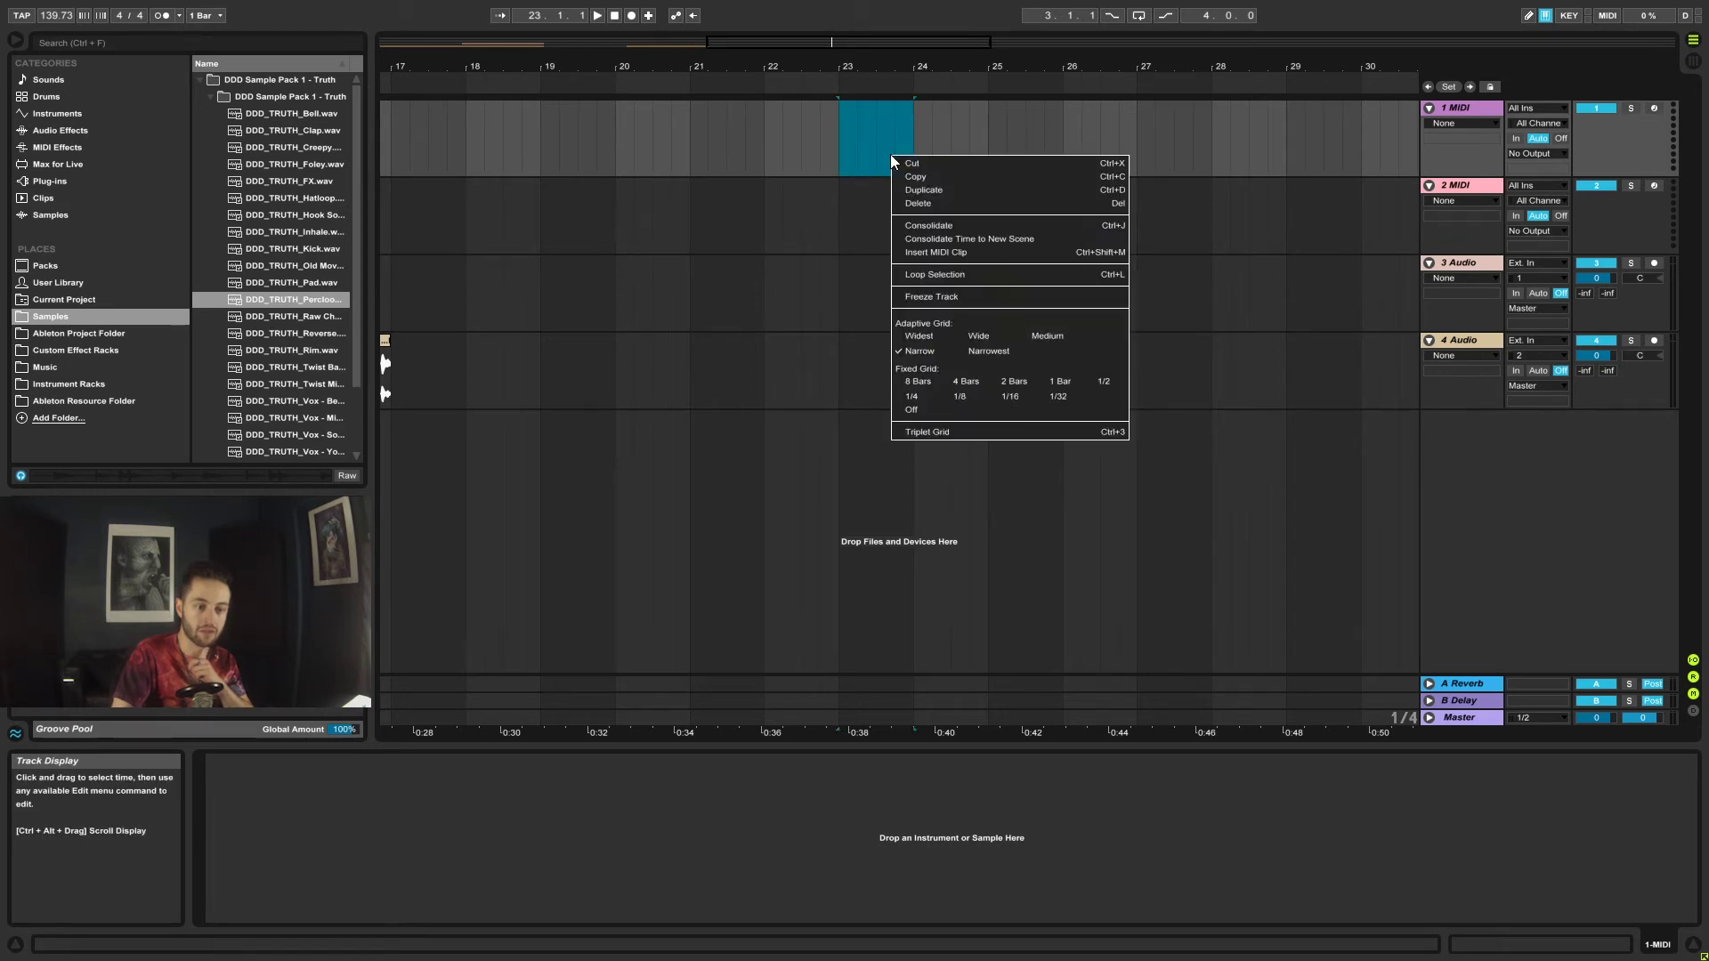
click(972, 347)
click(867, 165)
drag(833, 167, 847, 161)
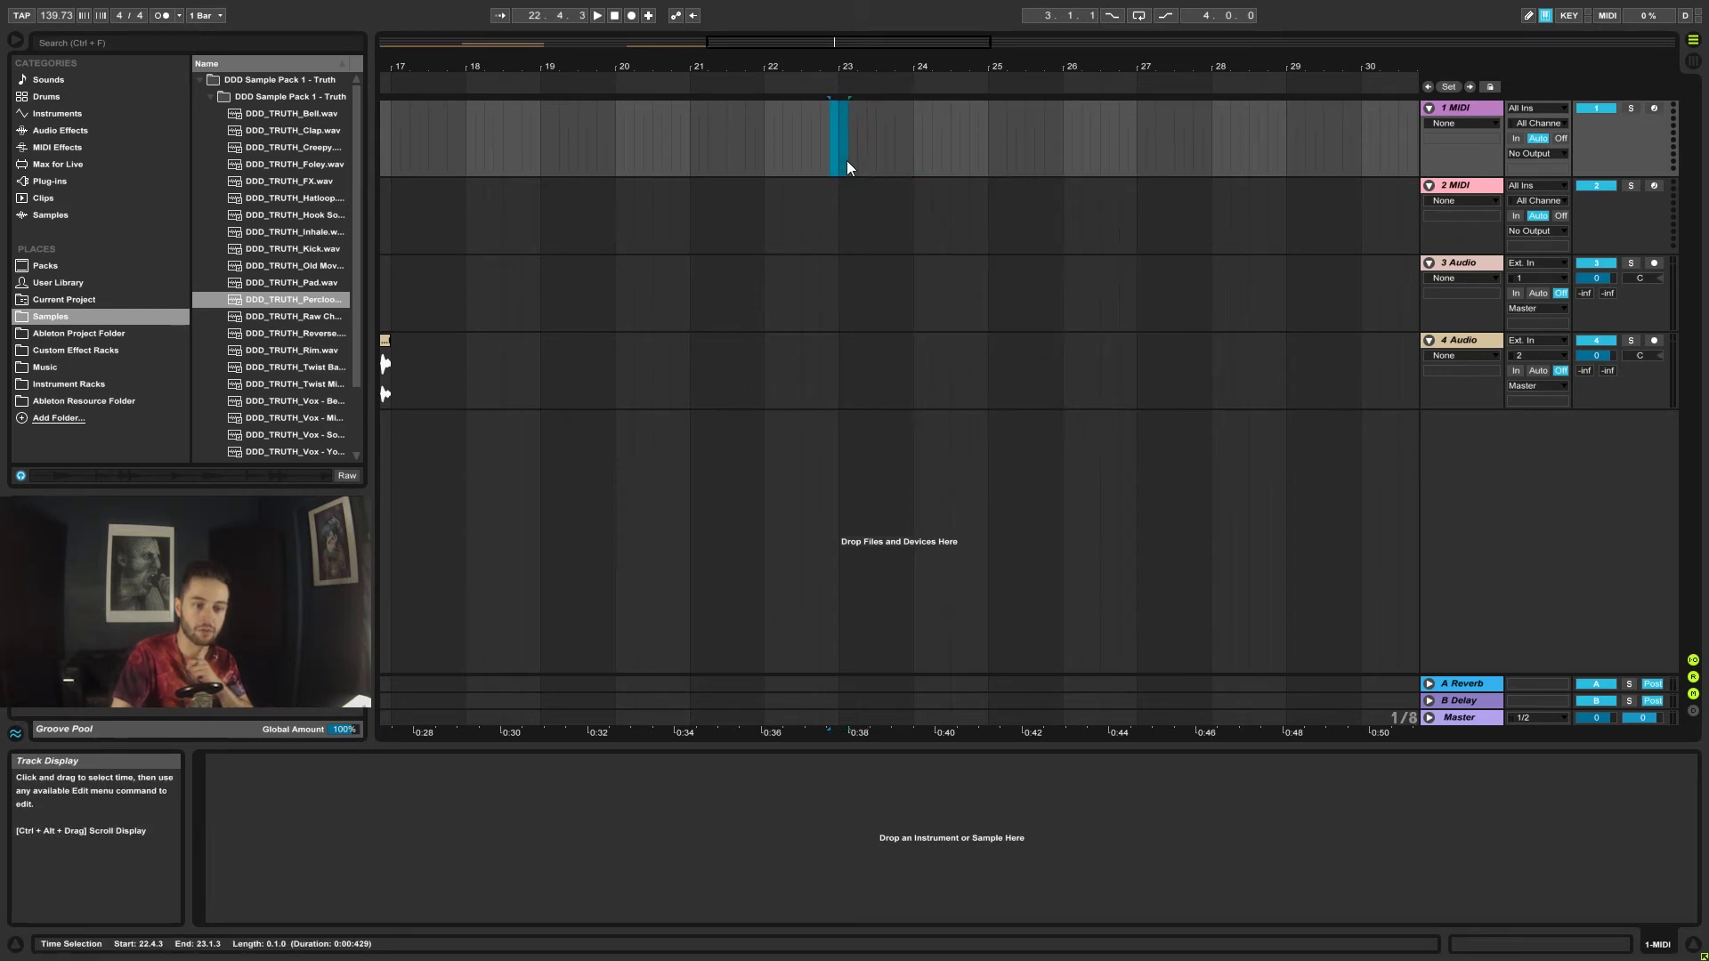
Step: Return the adaptive grid to Narrow and switch the arrangement to a fixed grid of 8 Bars
right_click(851, 173)
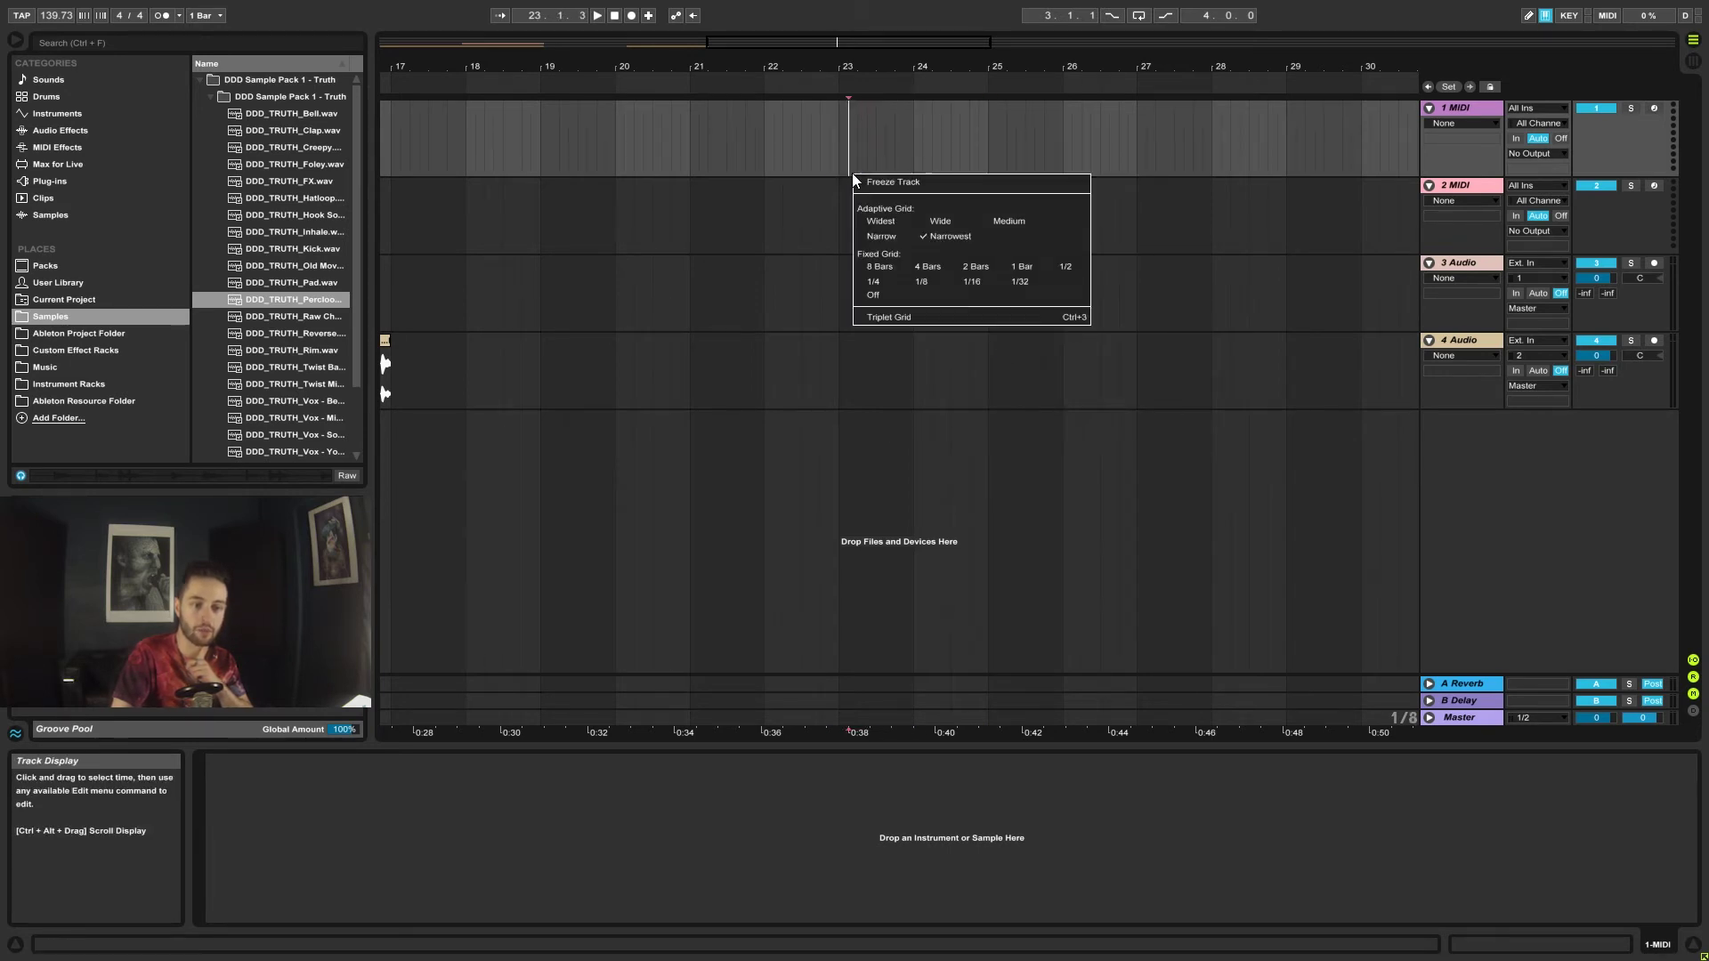
click(885, 239)
right_click(884, 245)
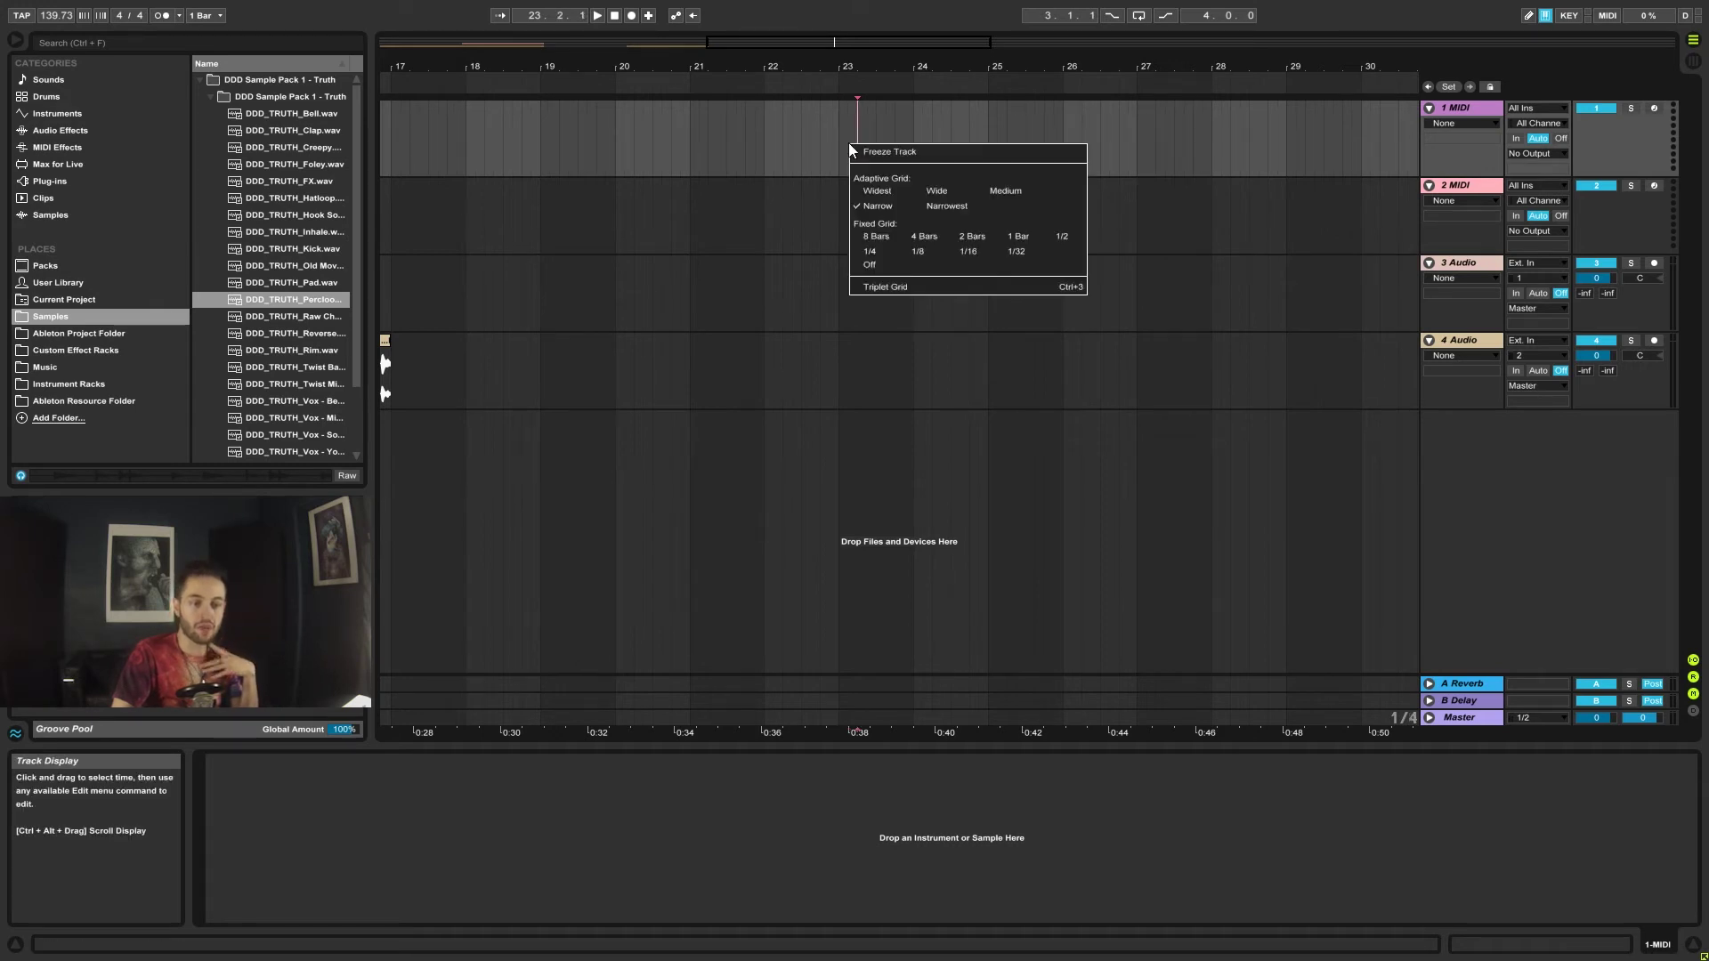
click(880, 242)
drag(902, 67, 950, 272)
right_click(942, 206)
click(962, 304)
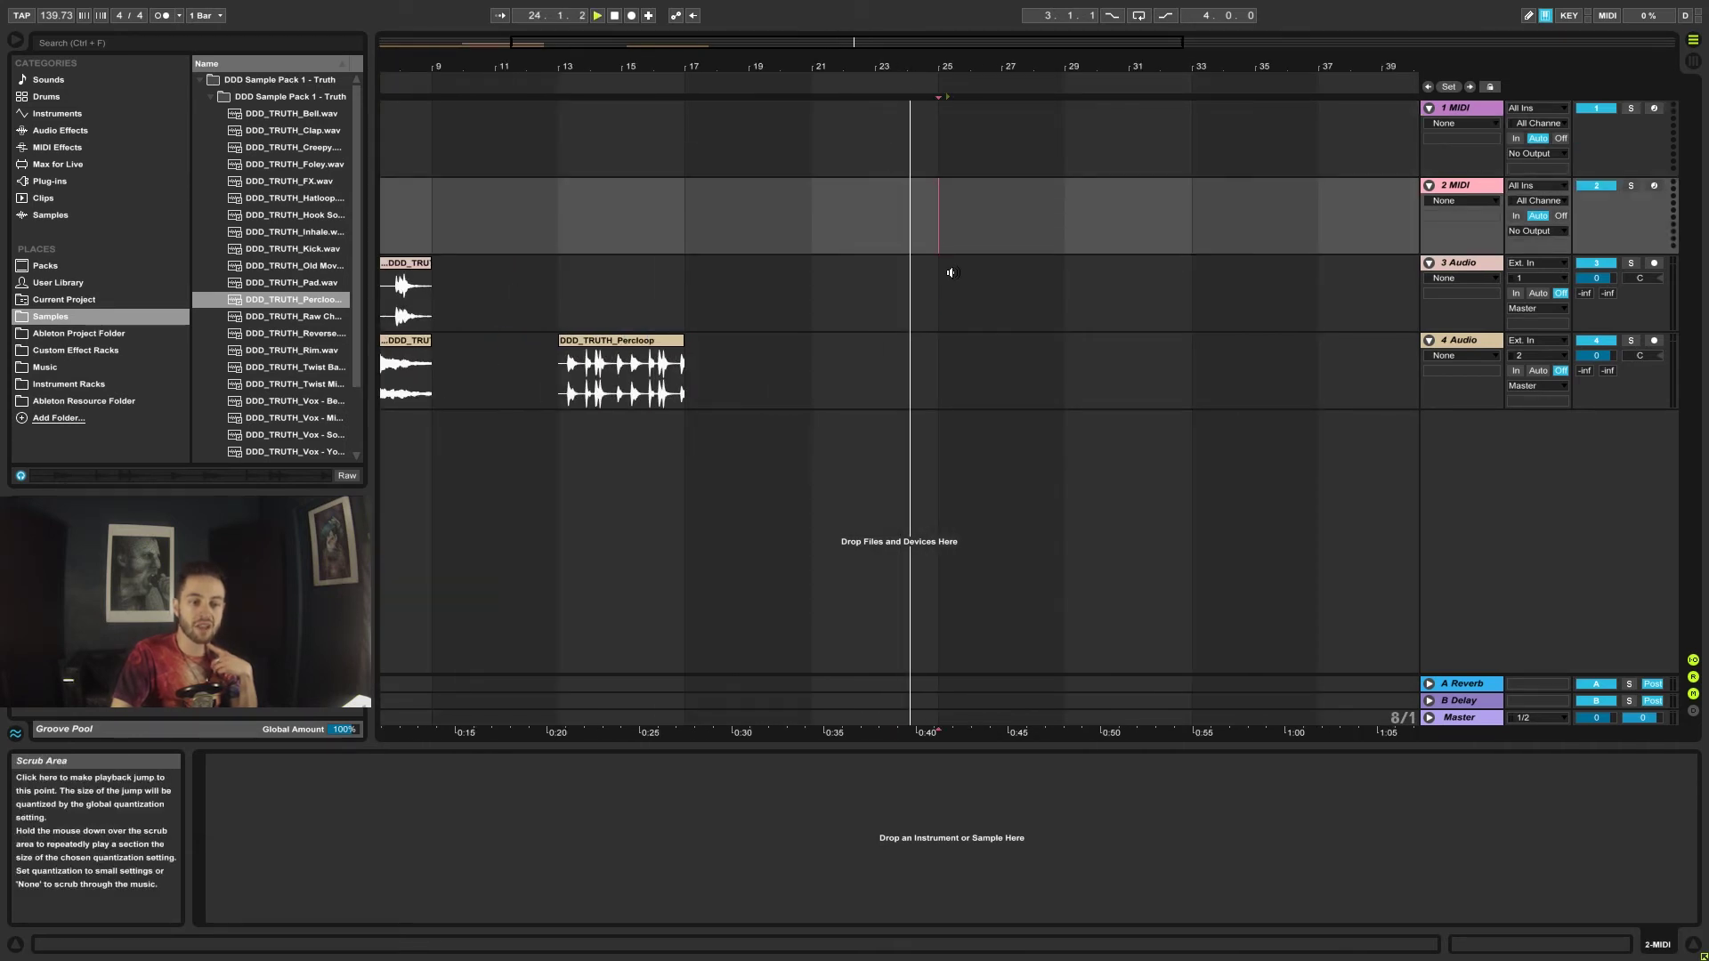
Step: Test the fixed 8-bar grid zoomed in around bar 24 by placing the insert marker on tracks 1 MIDI and 2 MIDI
drag(908, 68, 798, 159)
click(1243, 146)
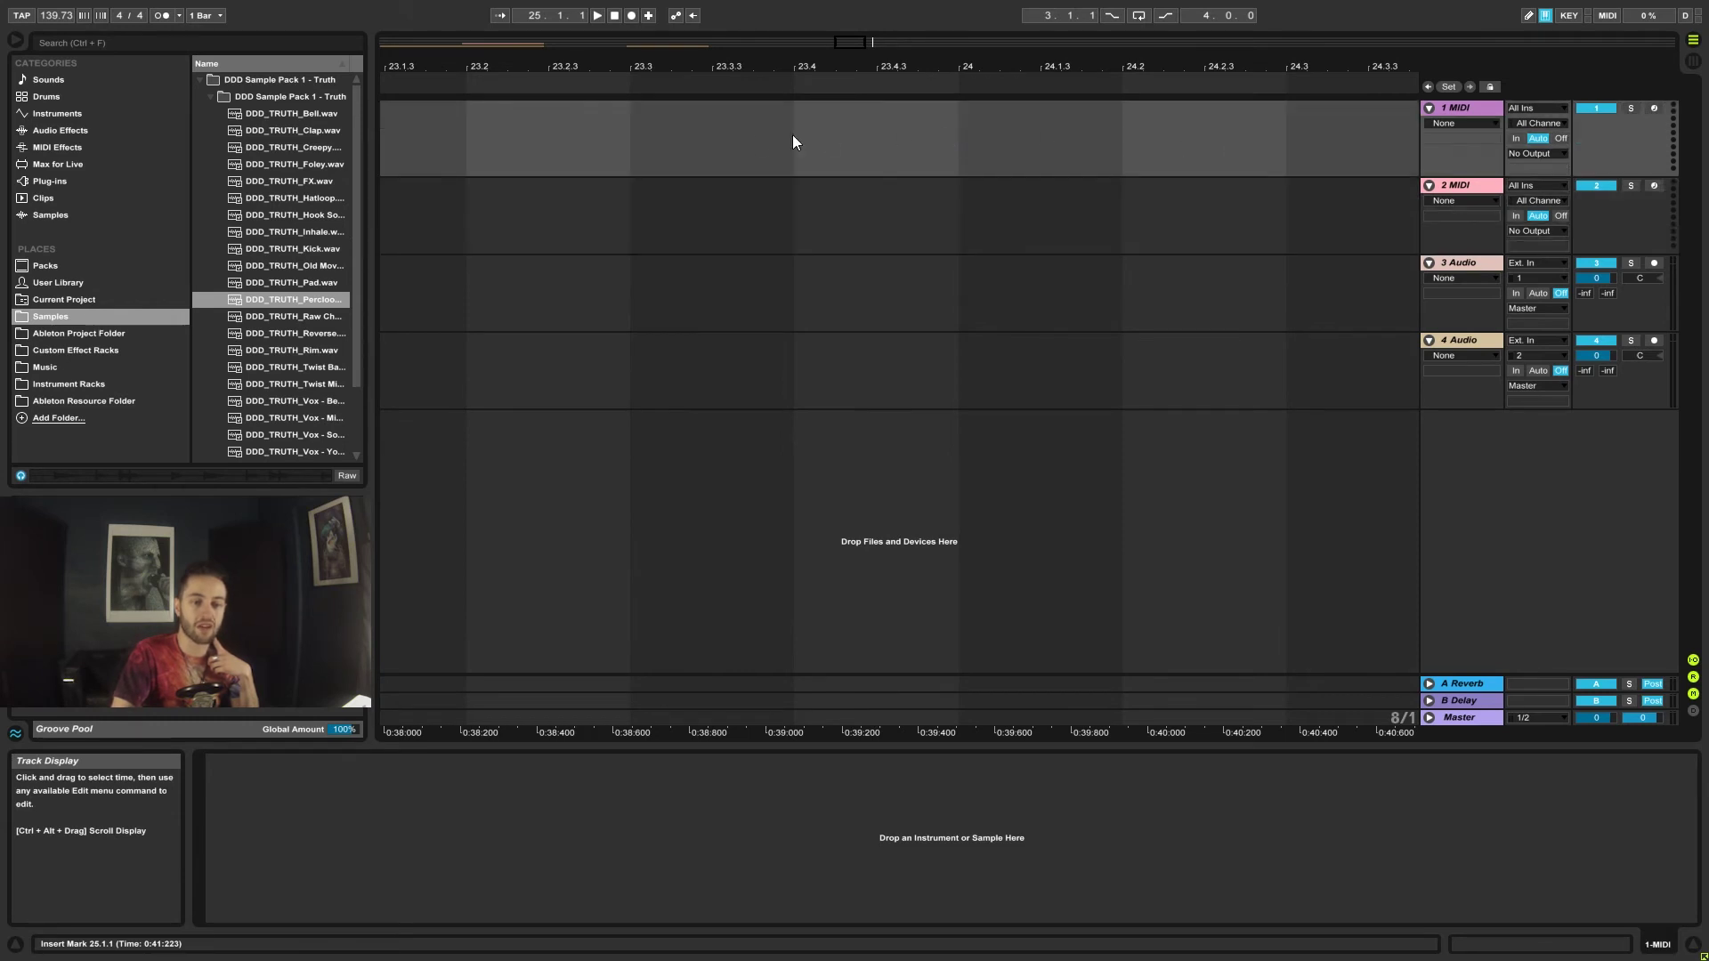
click(1168, 183)
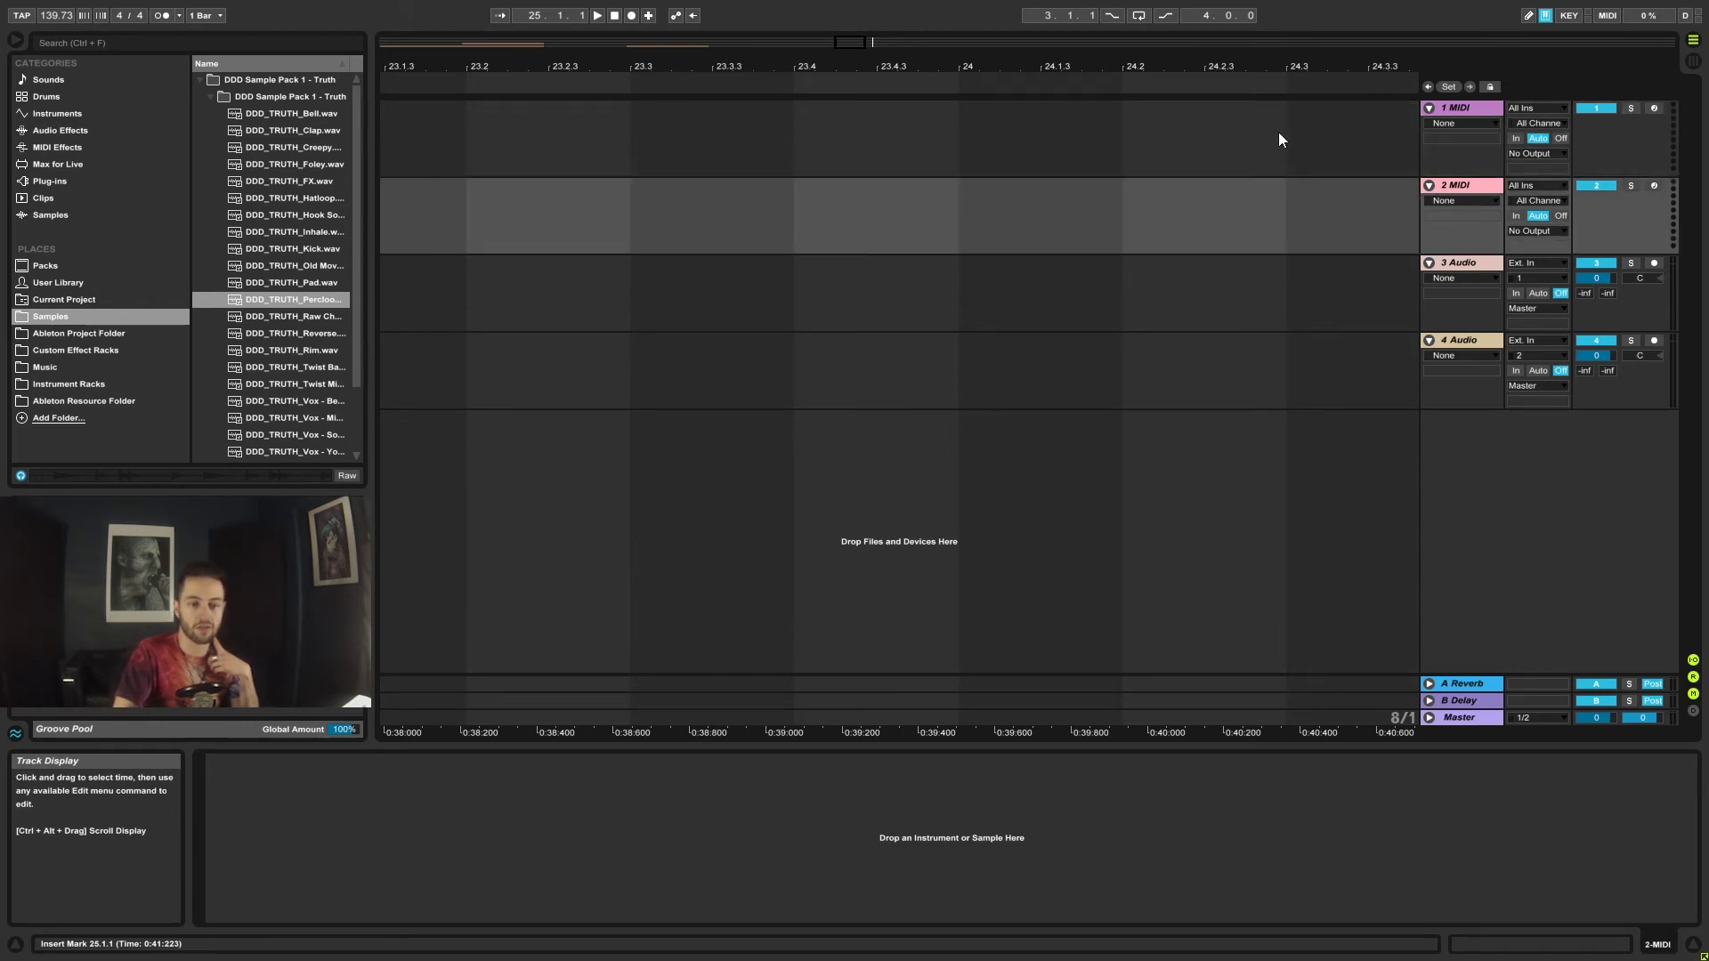
click(648, 145)
scroll(1068, 98, right, 1)
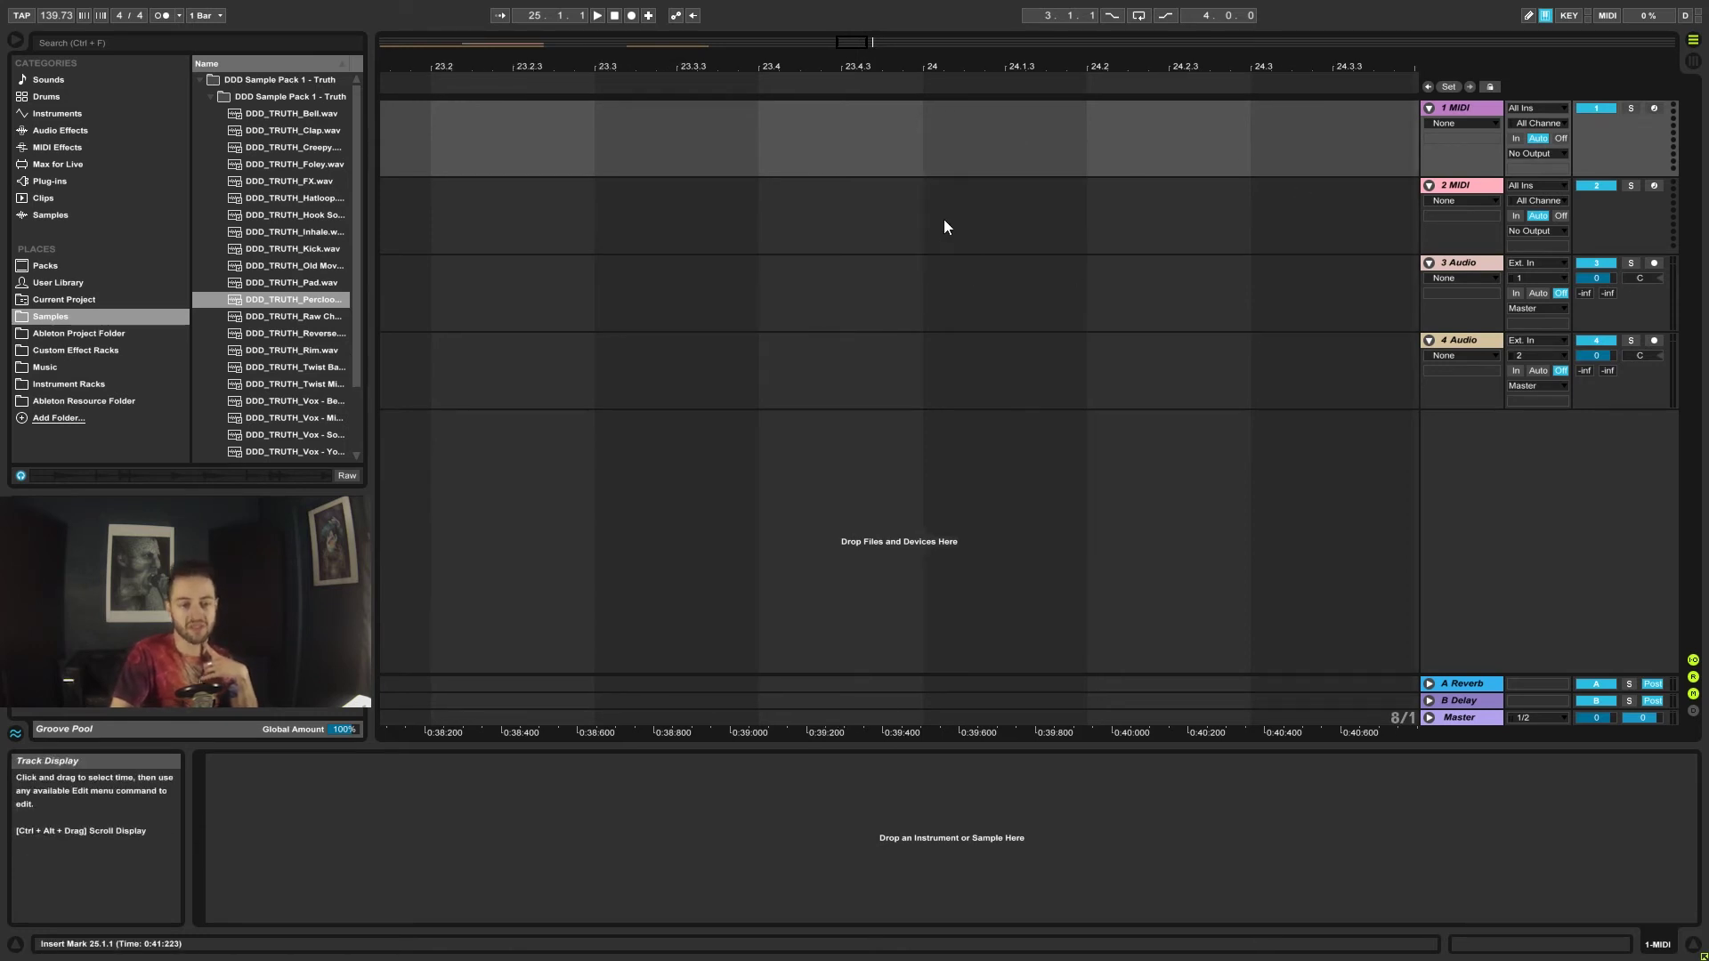
click(1381, 218)
drag(1068, 67, 917, 69)
Step: Reduce the fixed grid to 4 Bars and on to 2 Bars, placing the insert marker on track 1 MIDI to test it
right_click(915, 206)
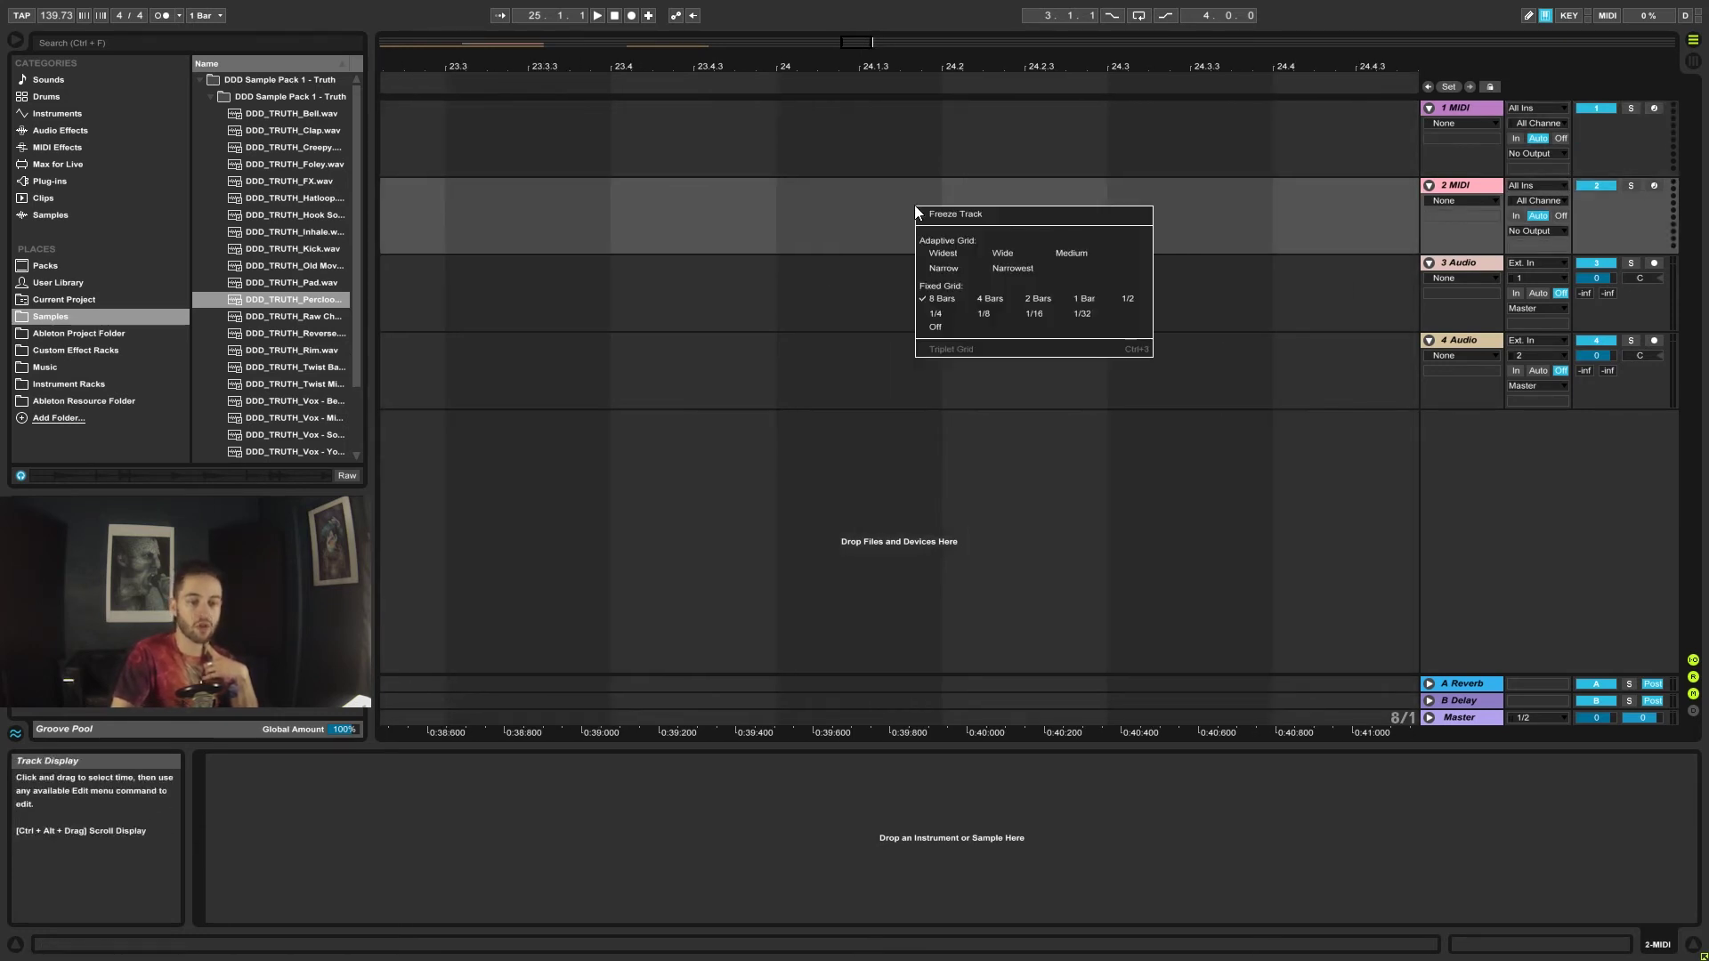
click(990, 299)
click(922, 159)
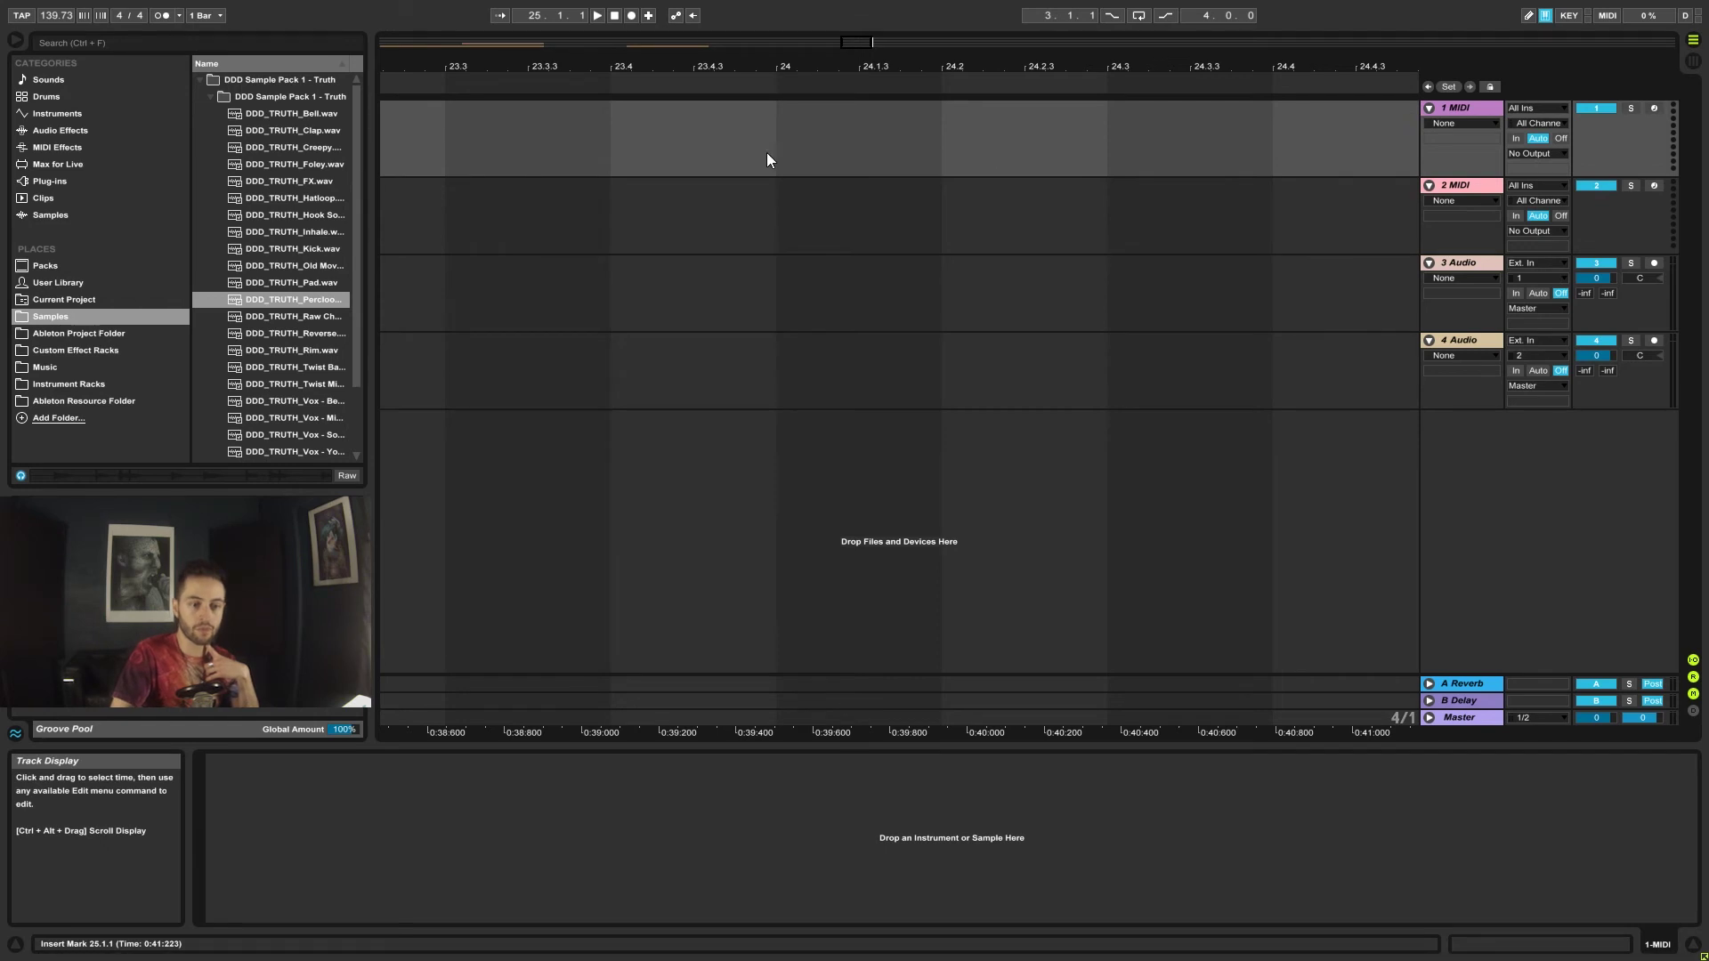
right_click(1117, 168)
click(1191, 259)
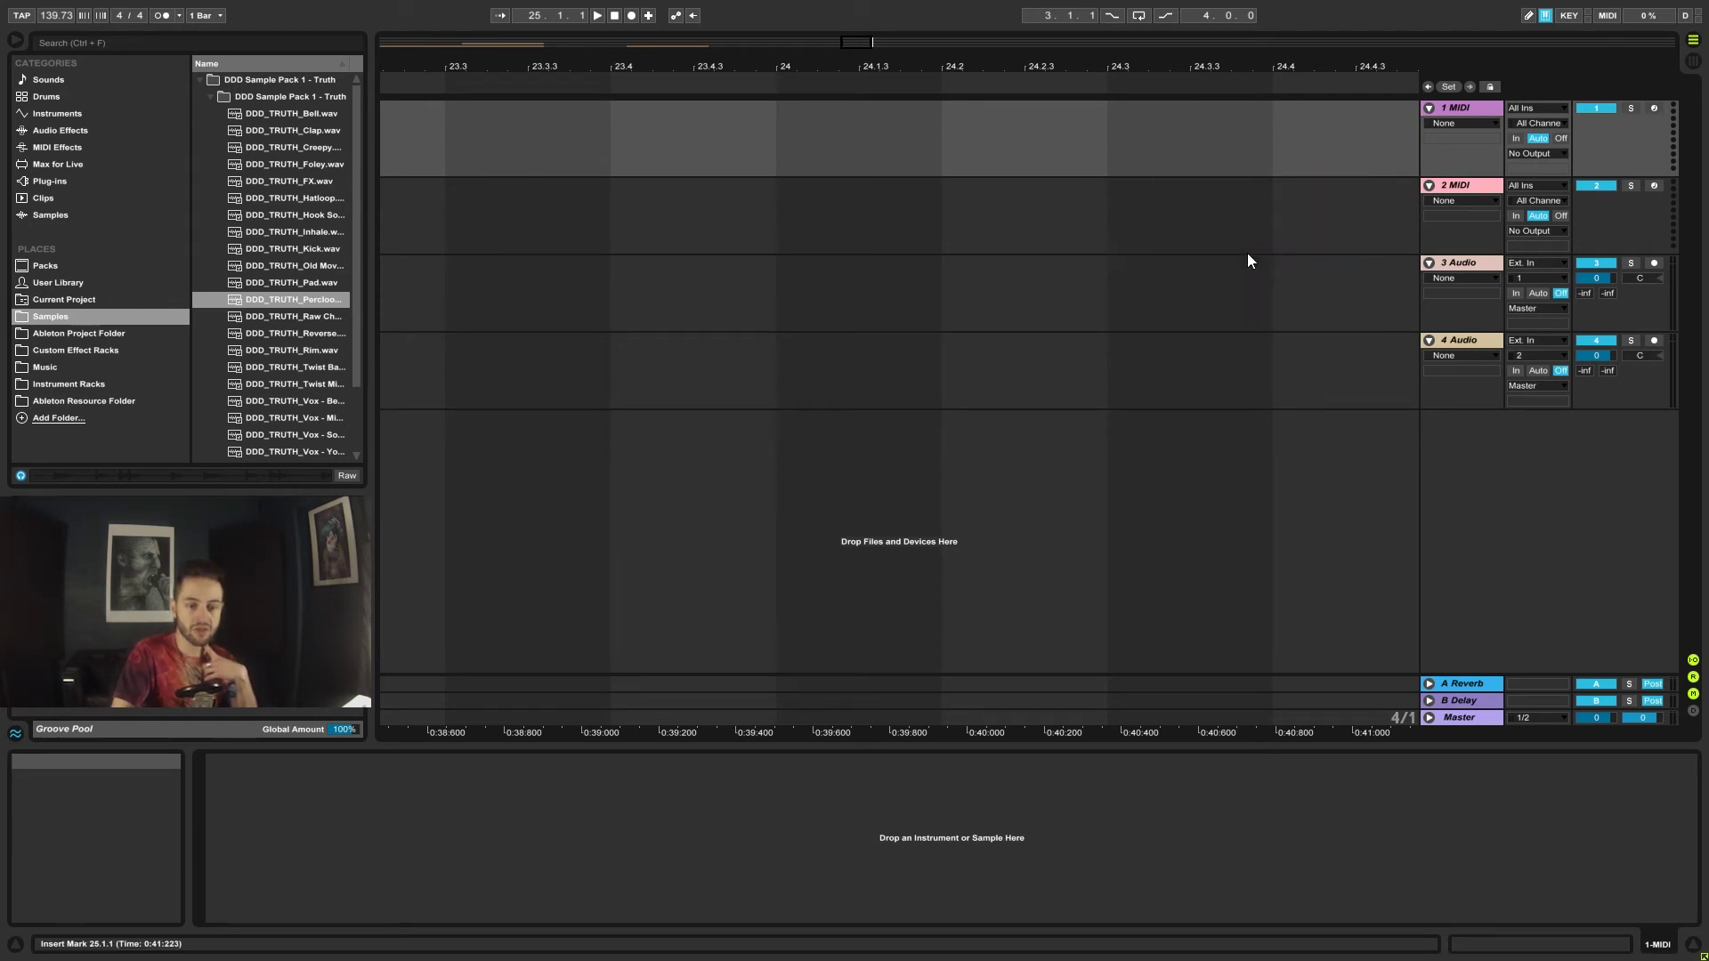
right_click(1191, 197)
click(1313, 291)
Step: Set the fixed grid to 1 Bar and select 24.1.1 to 25.1.1 on track 1 MIDI at two zoom levels
right_click(1157, 181)
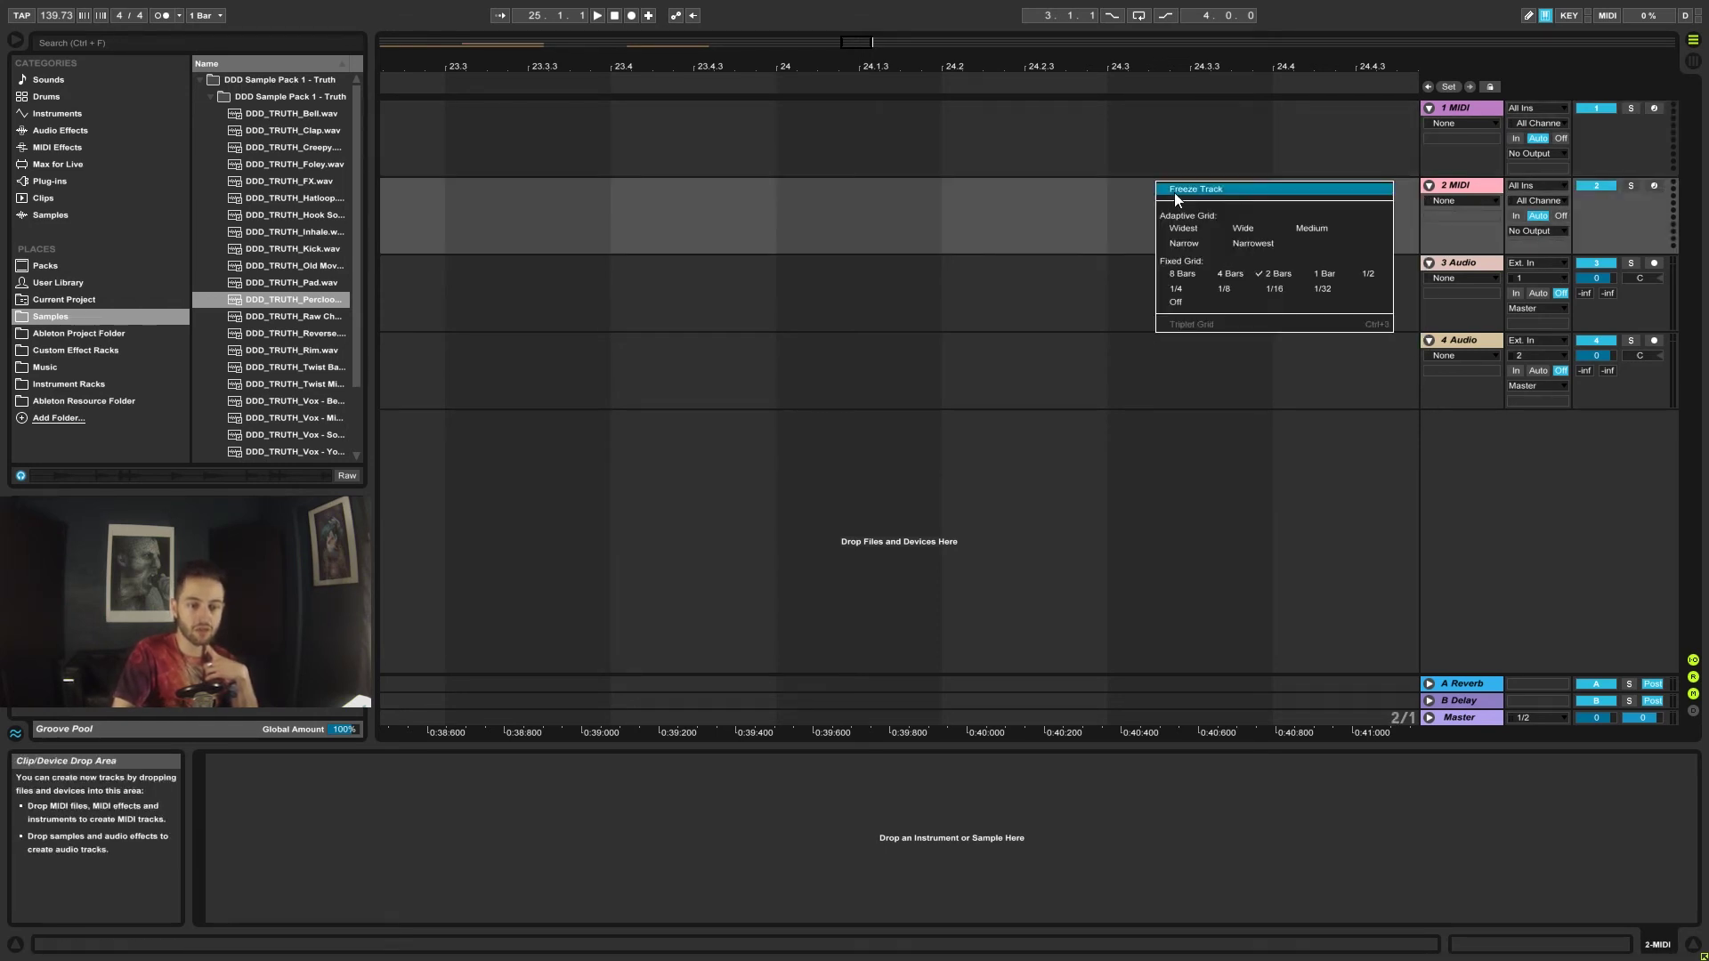
click(1320, 275)
drag(895, 143, 1139, 159)
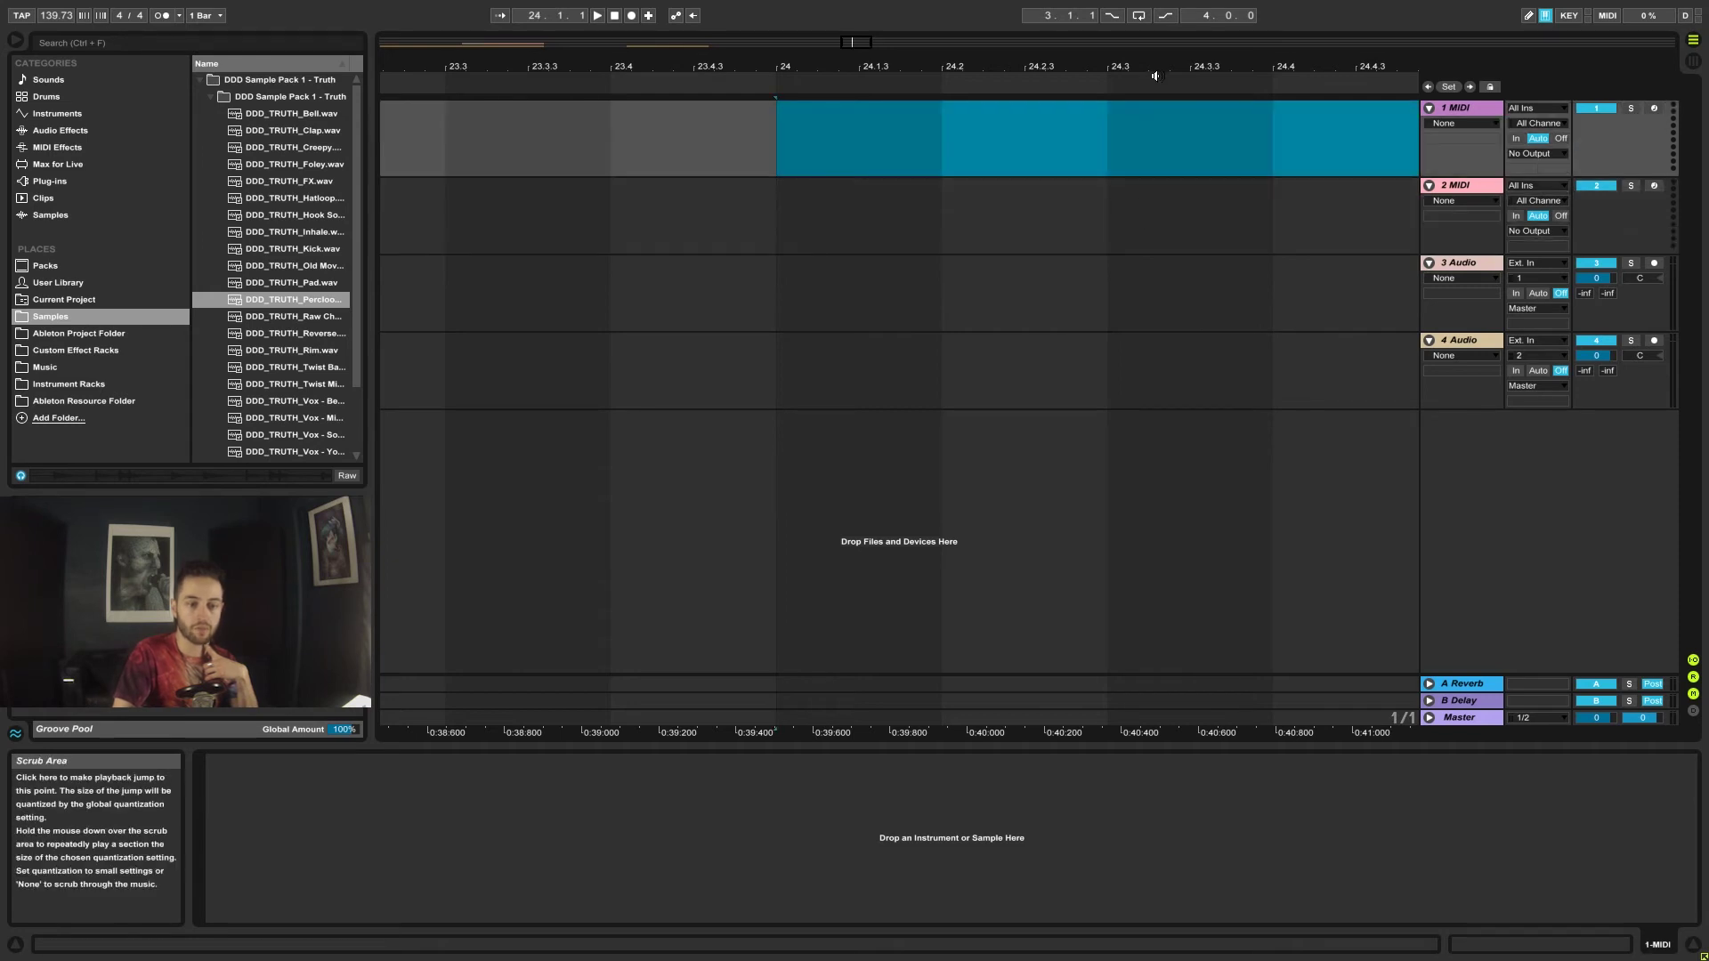
drag(1156, 70, 779, 26)
click(800, 169)
drag(732, 153, 849, 150)
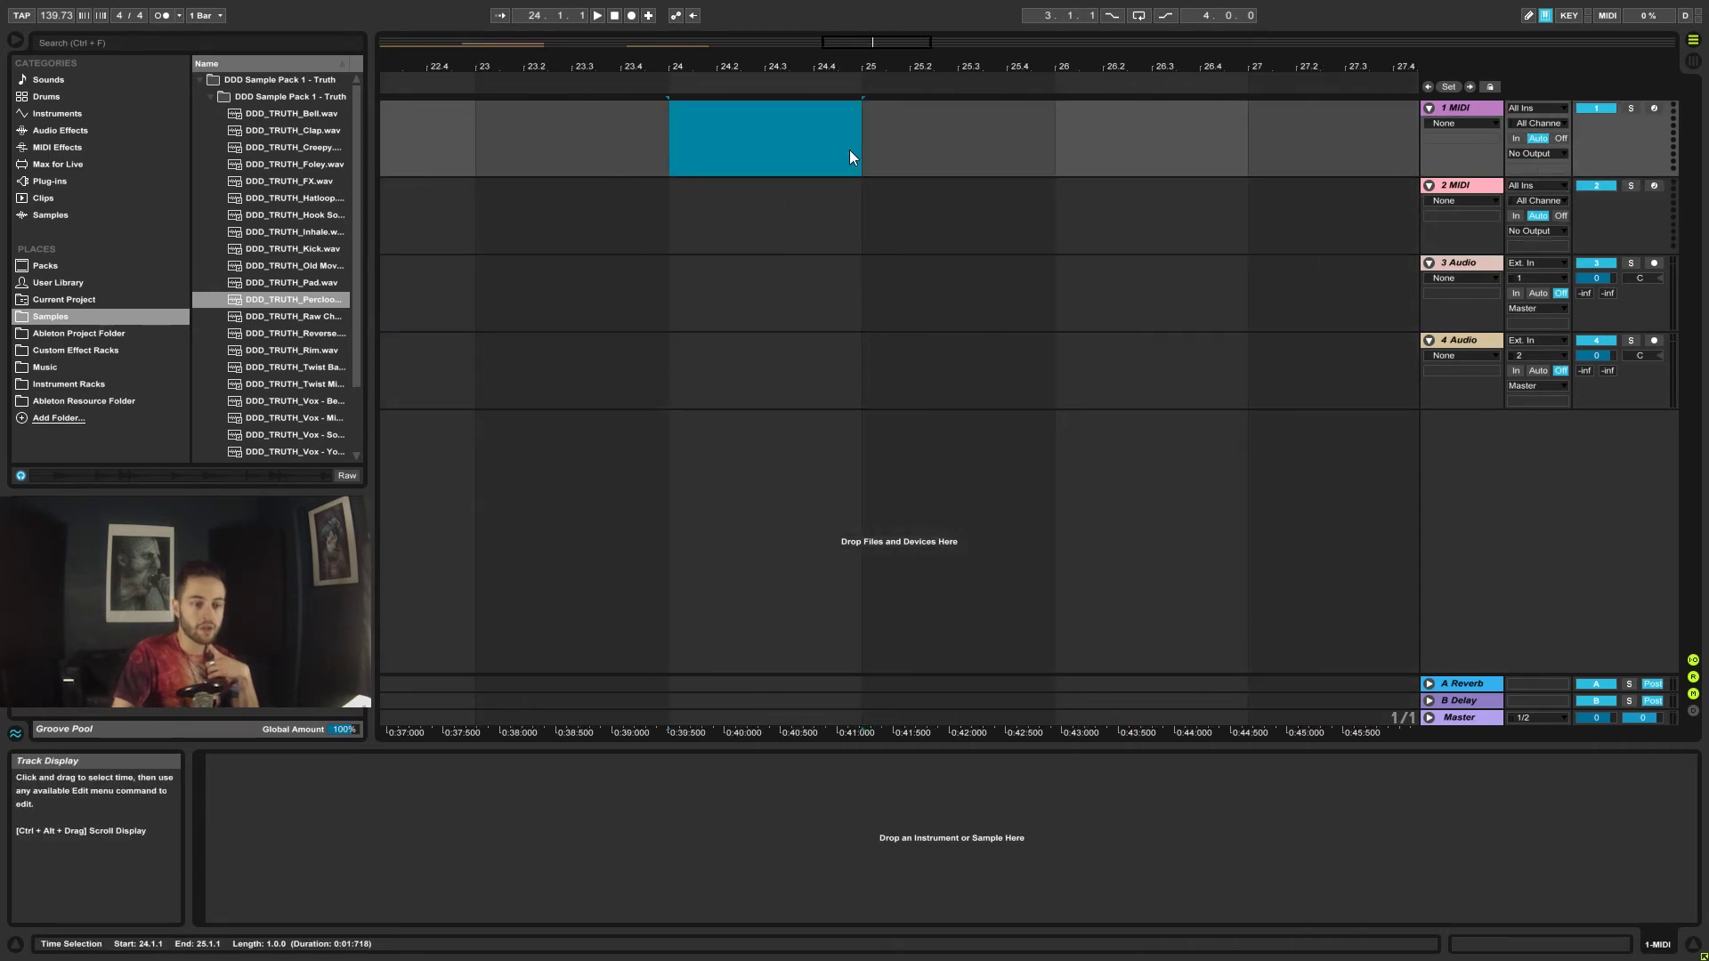
Step: Test the fixed 1-bar grid in wide and close views, selecting bar 28 to 29 on track 1 MIDI
drag(850, 68, 850, 9)
click(787, 290)
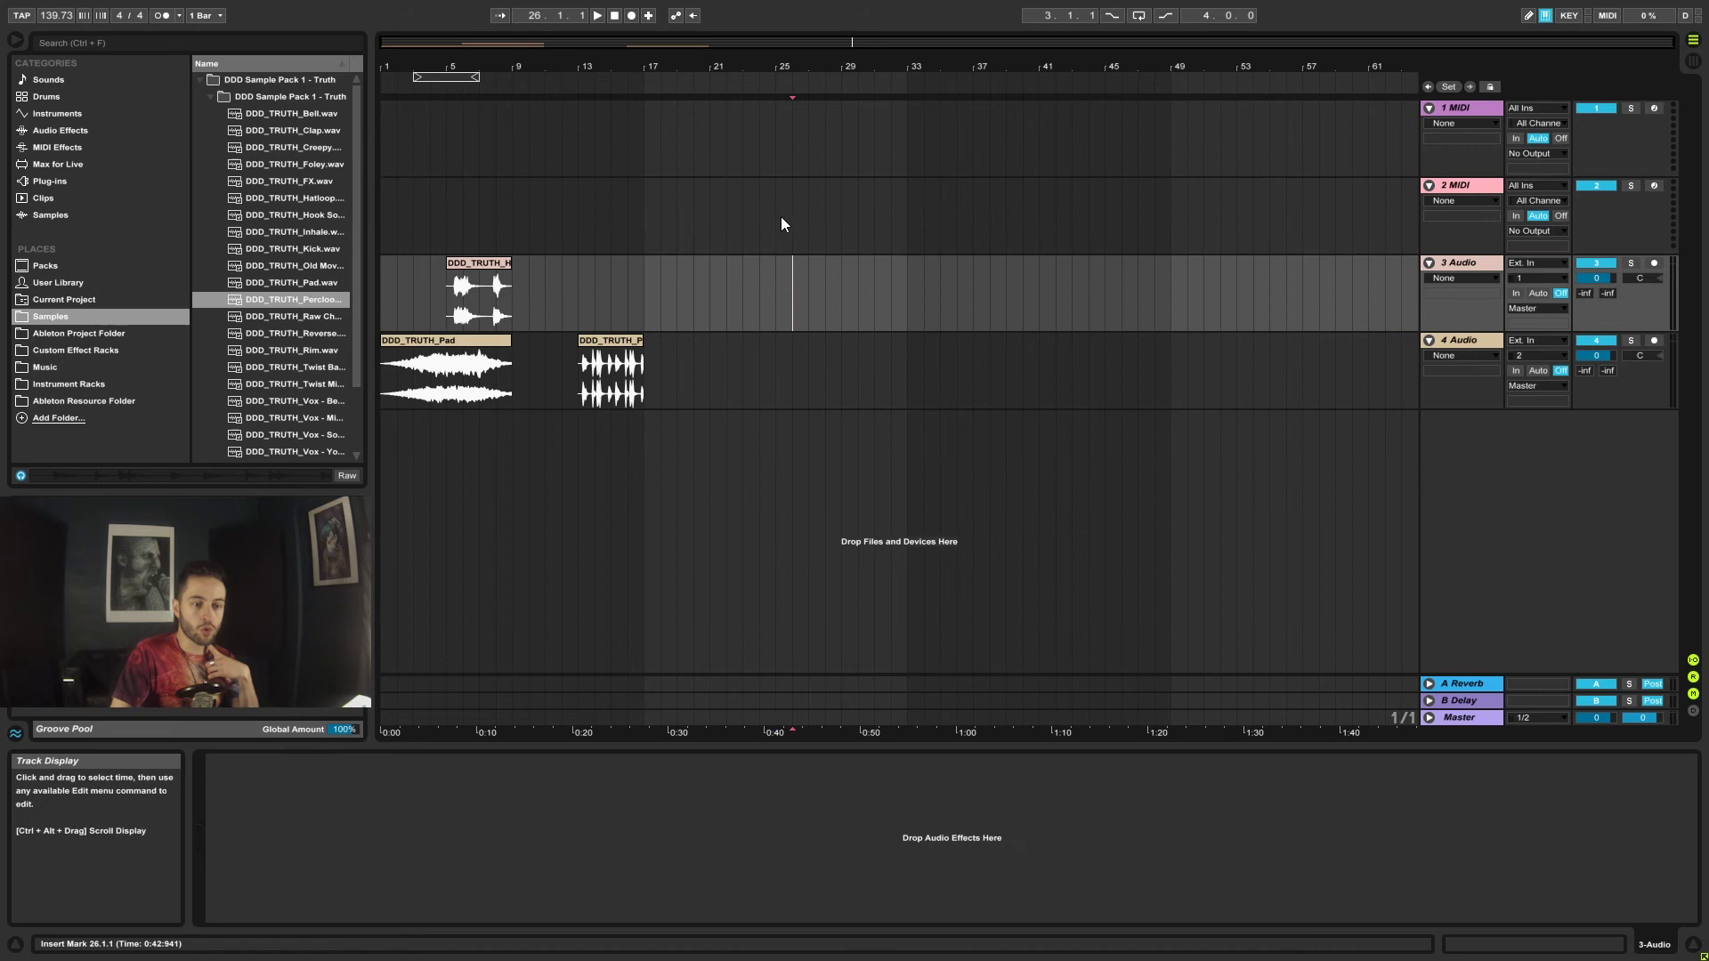
drag(764, 139, 780, 137)
click(855, 196)
drag(833, 68, 833, 169)
click(853, 119)
drag(1043, 141, 584, 102)
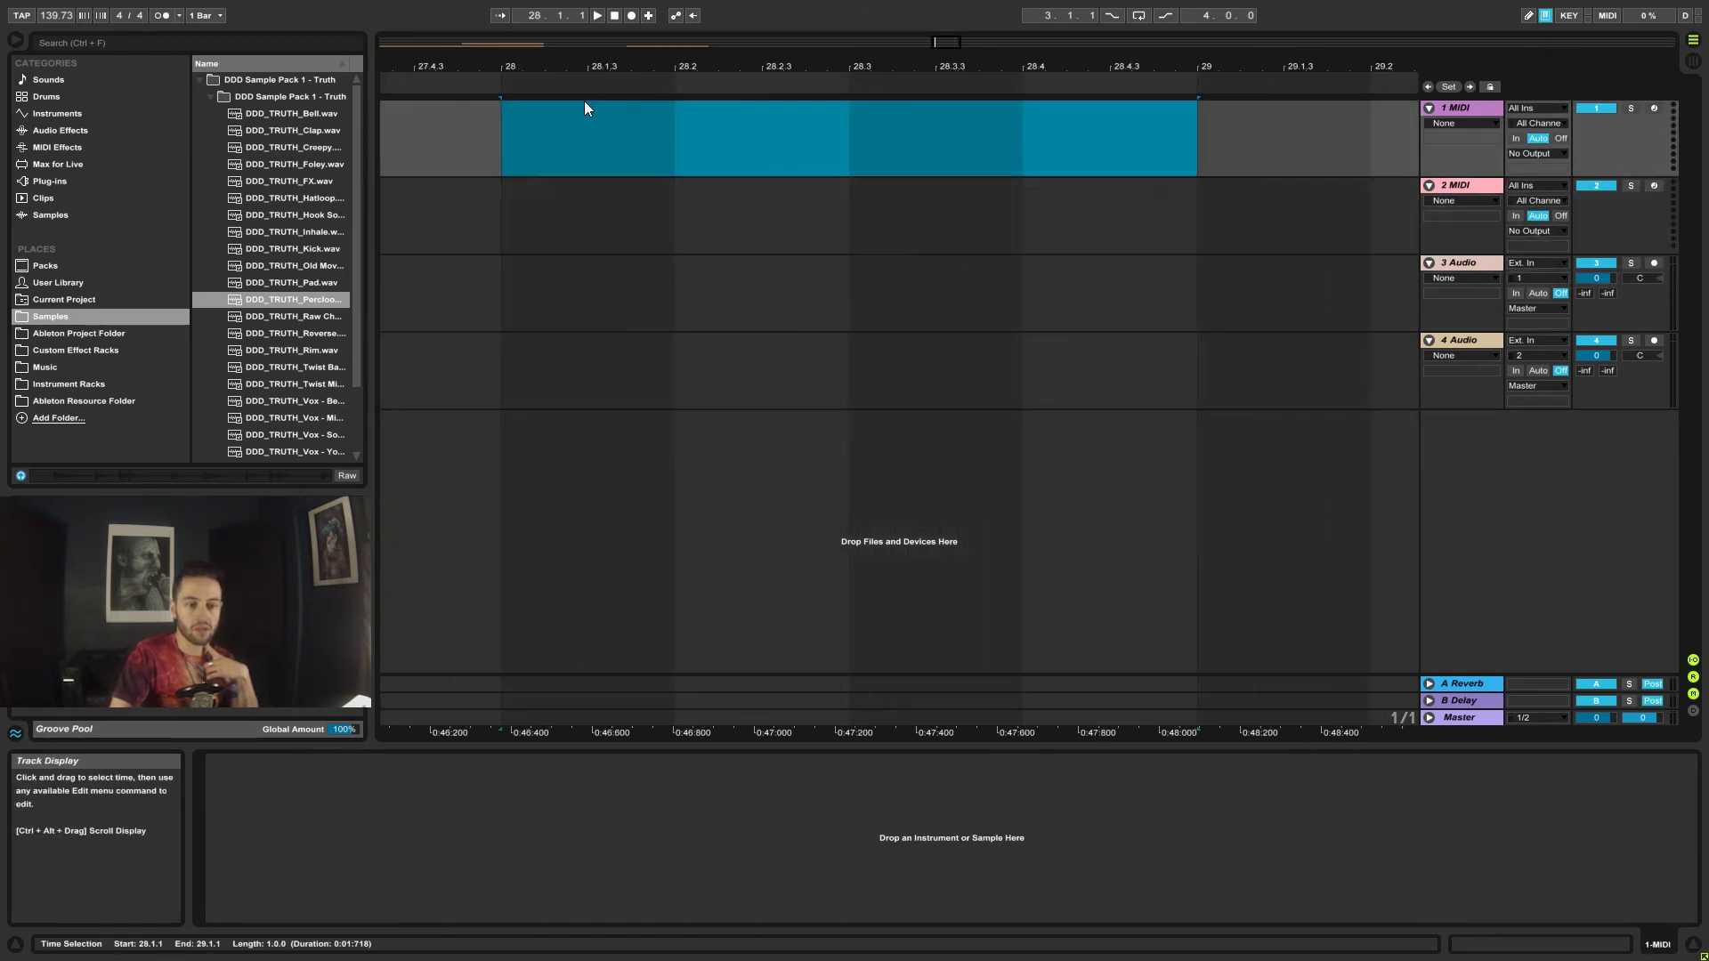
drag(473, 131, 1050, 162)
drag(502, 144, 1063, 155)
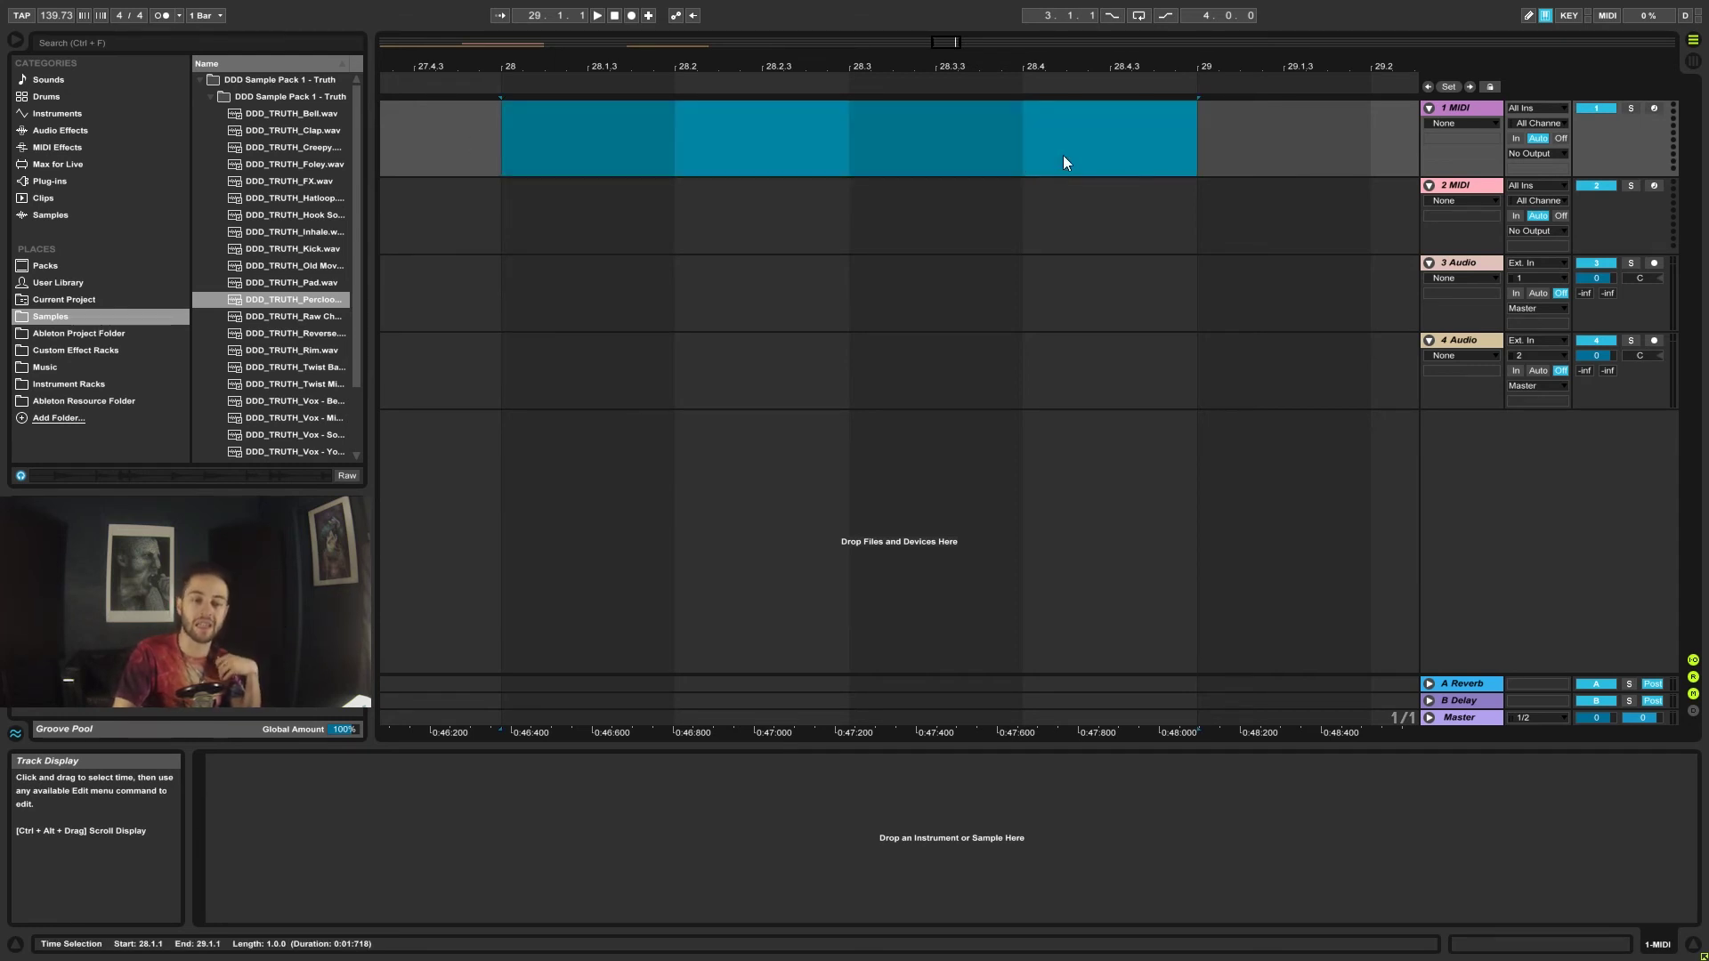
Step: Set the fixed grid to 1/32 and inspect its divisions up close around bar 28
drag(827, 67, 827, 40)
right_click(829, 162)
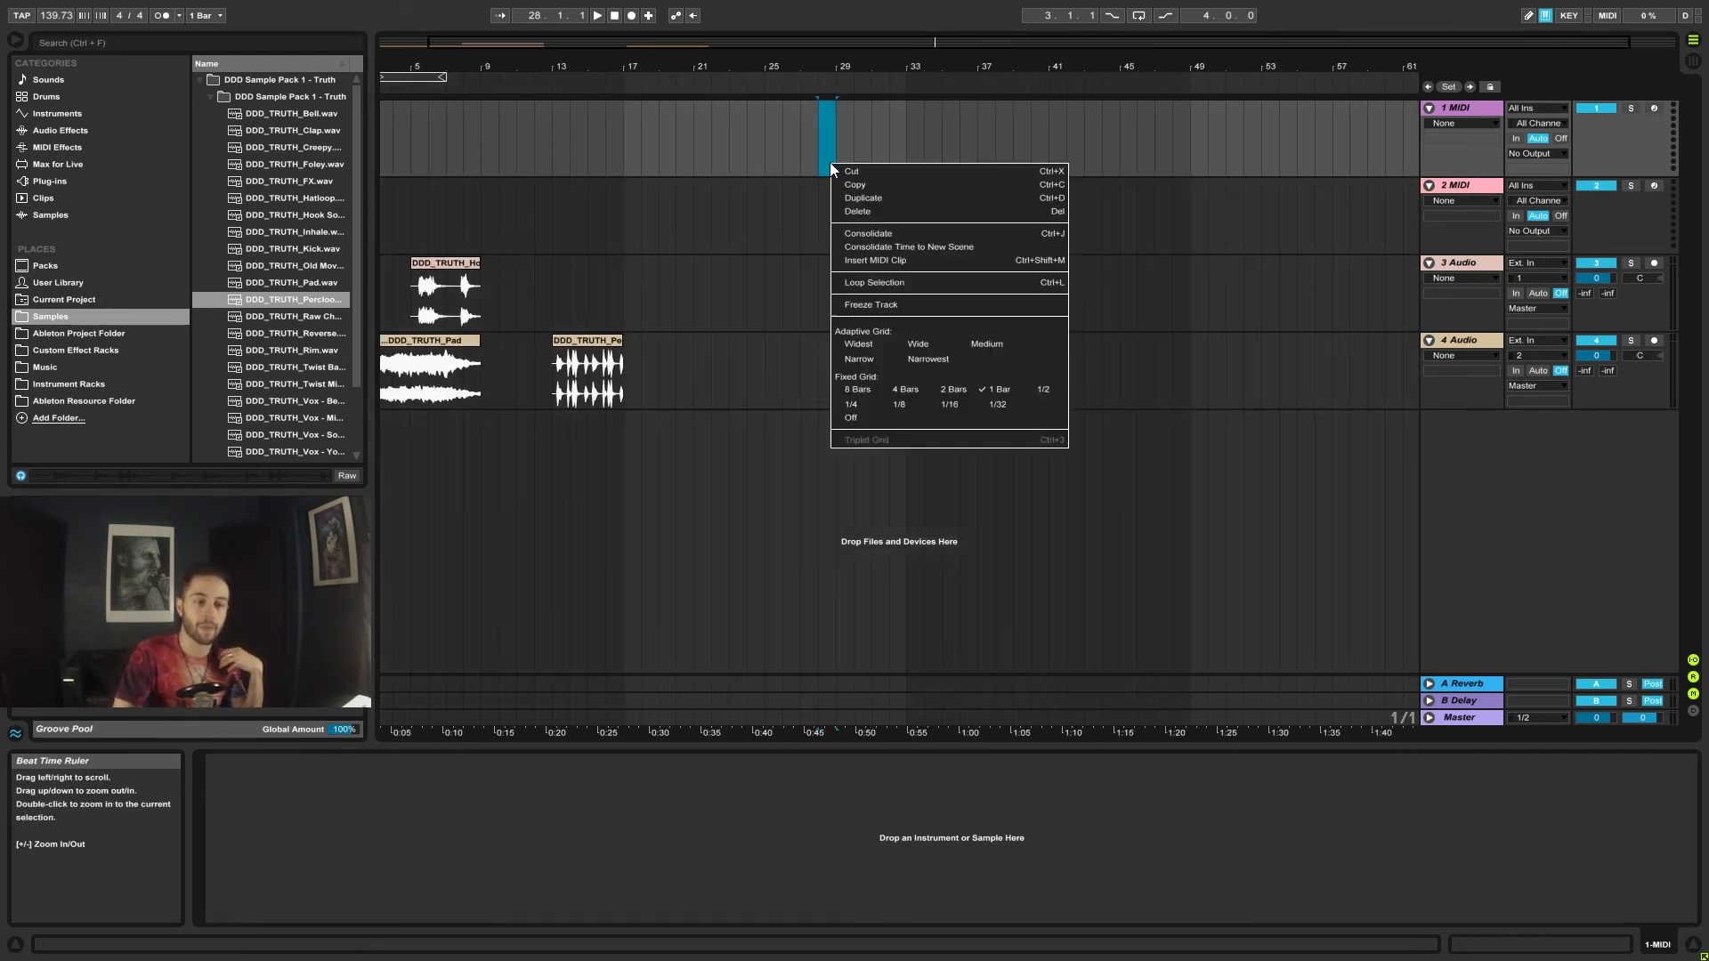
click(997, 403)
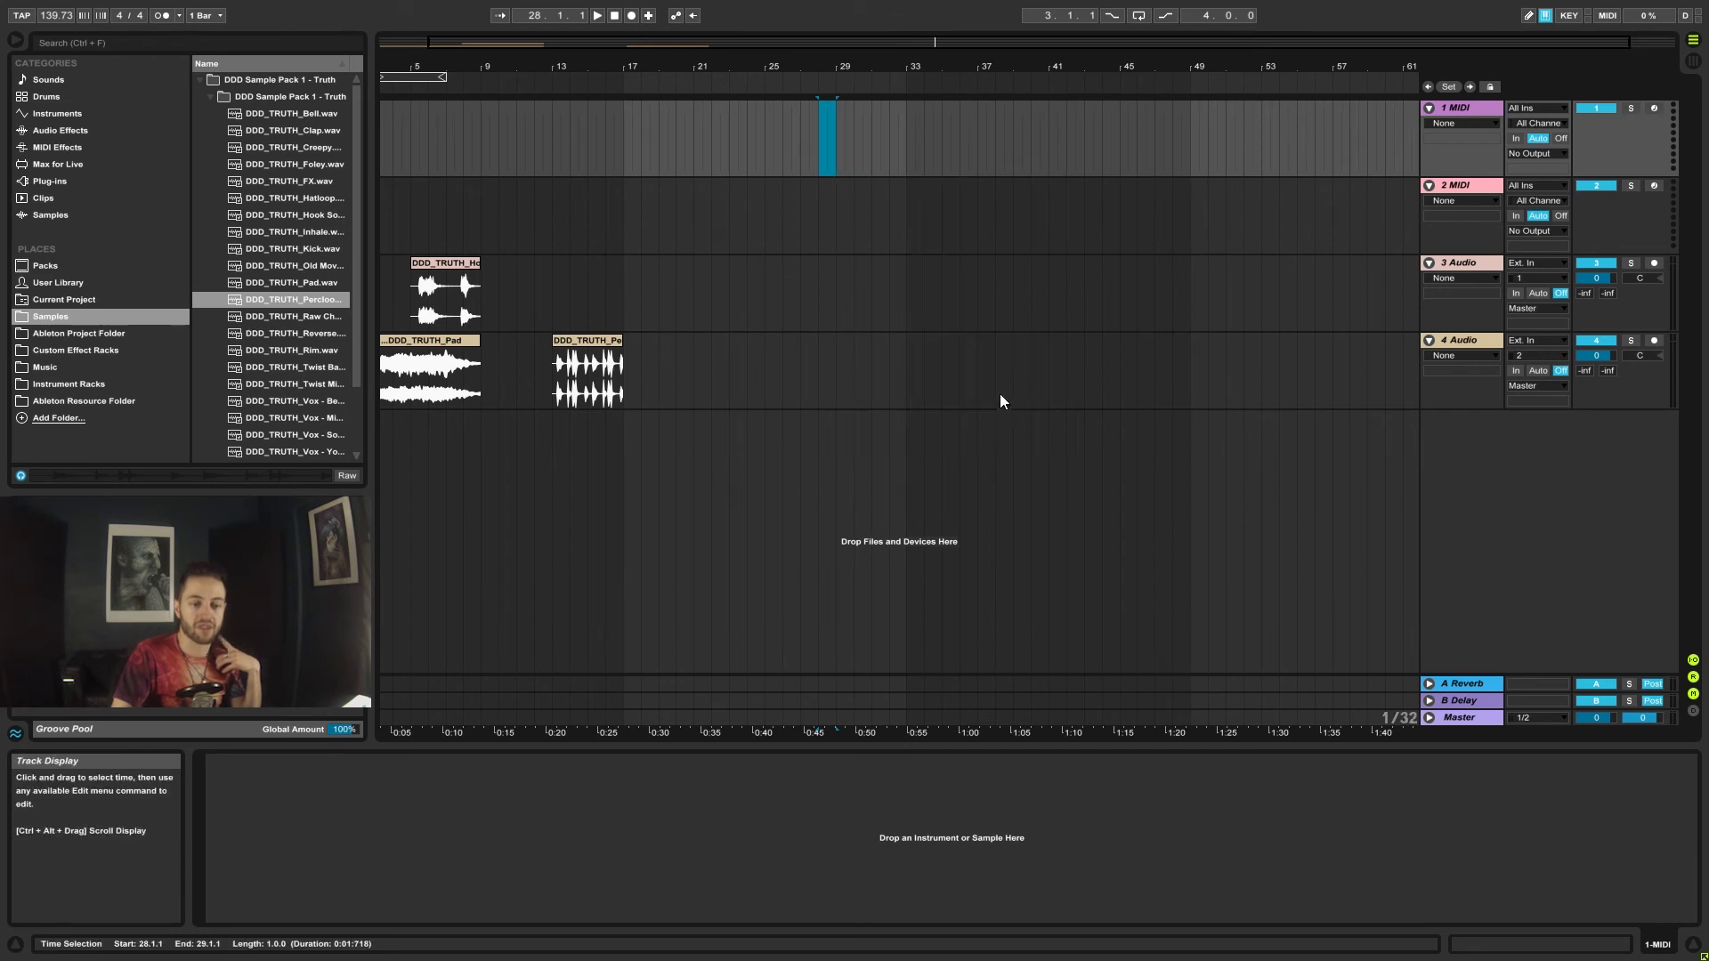
drag(833, 65, 909, 170)
Step: Turn the fixed grid off and return to a wide view of the arrangement from bar 1
right_click(910, 162)
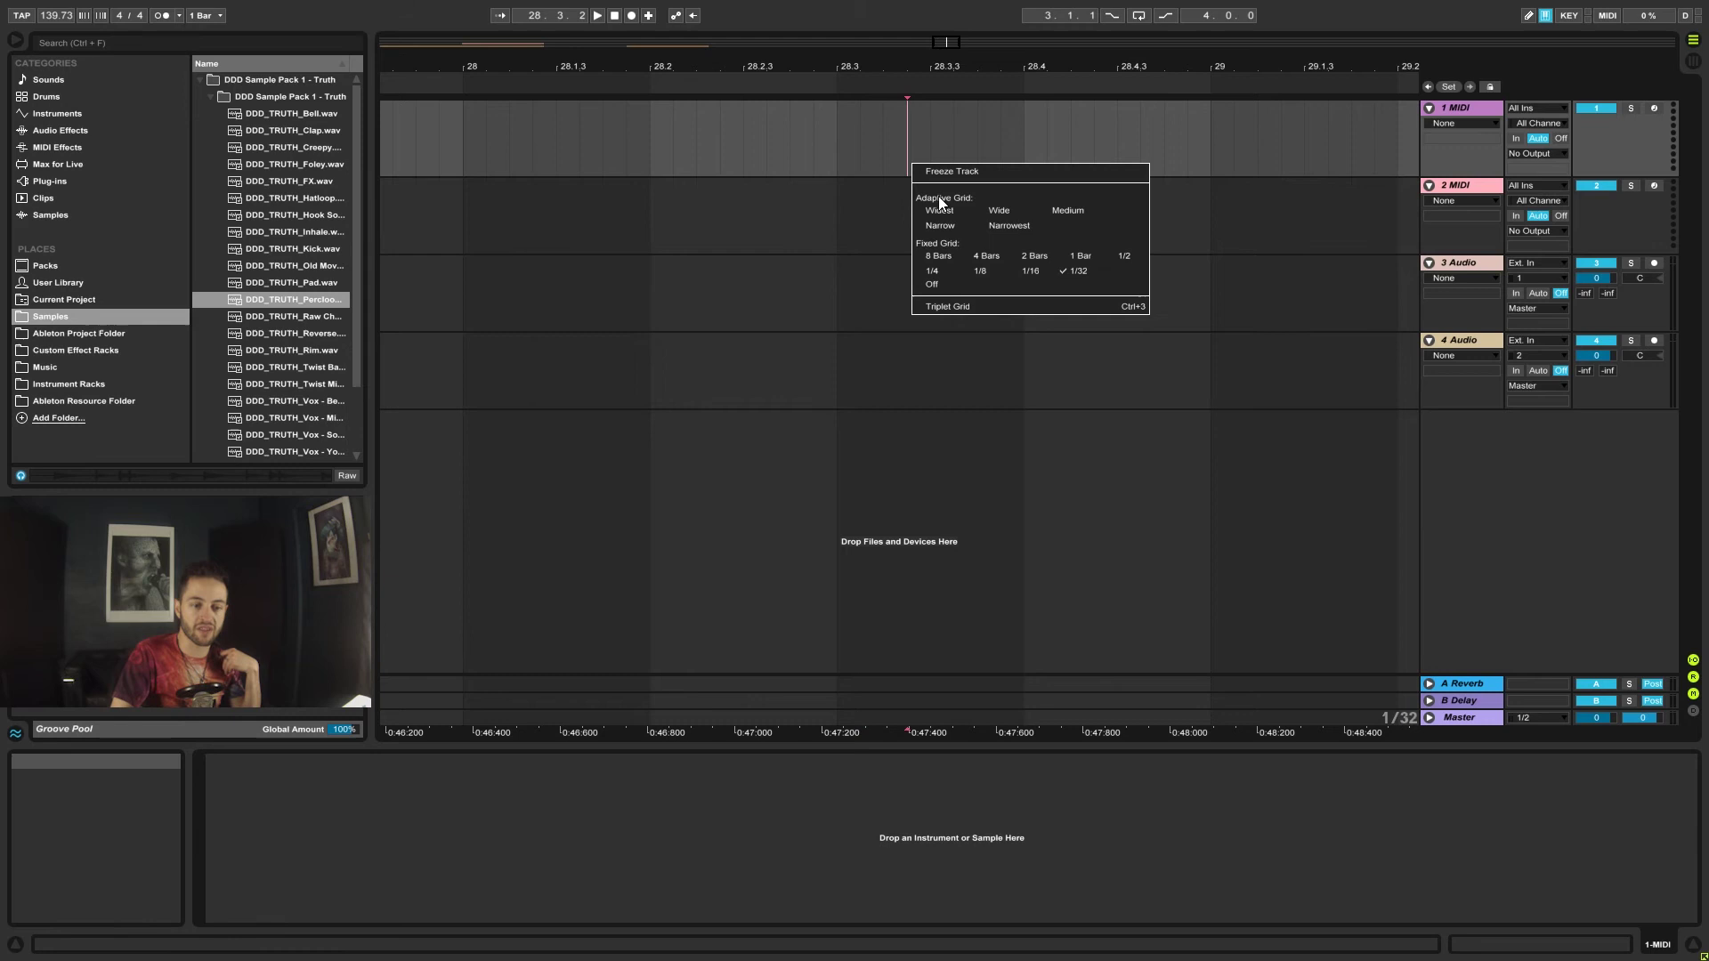
click(932, 285)
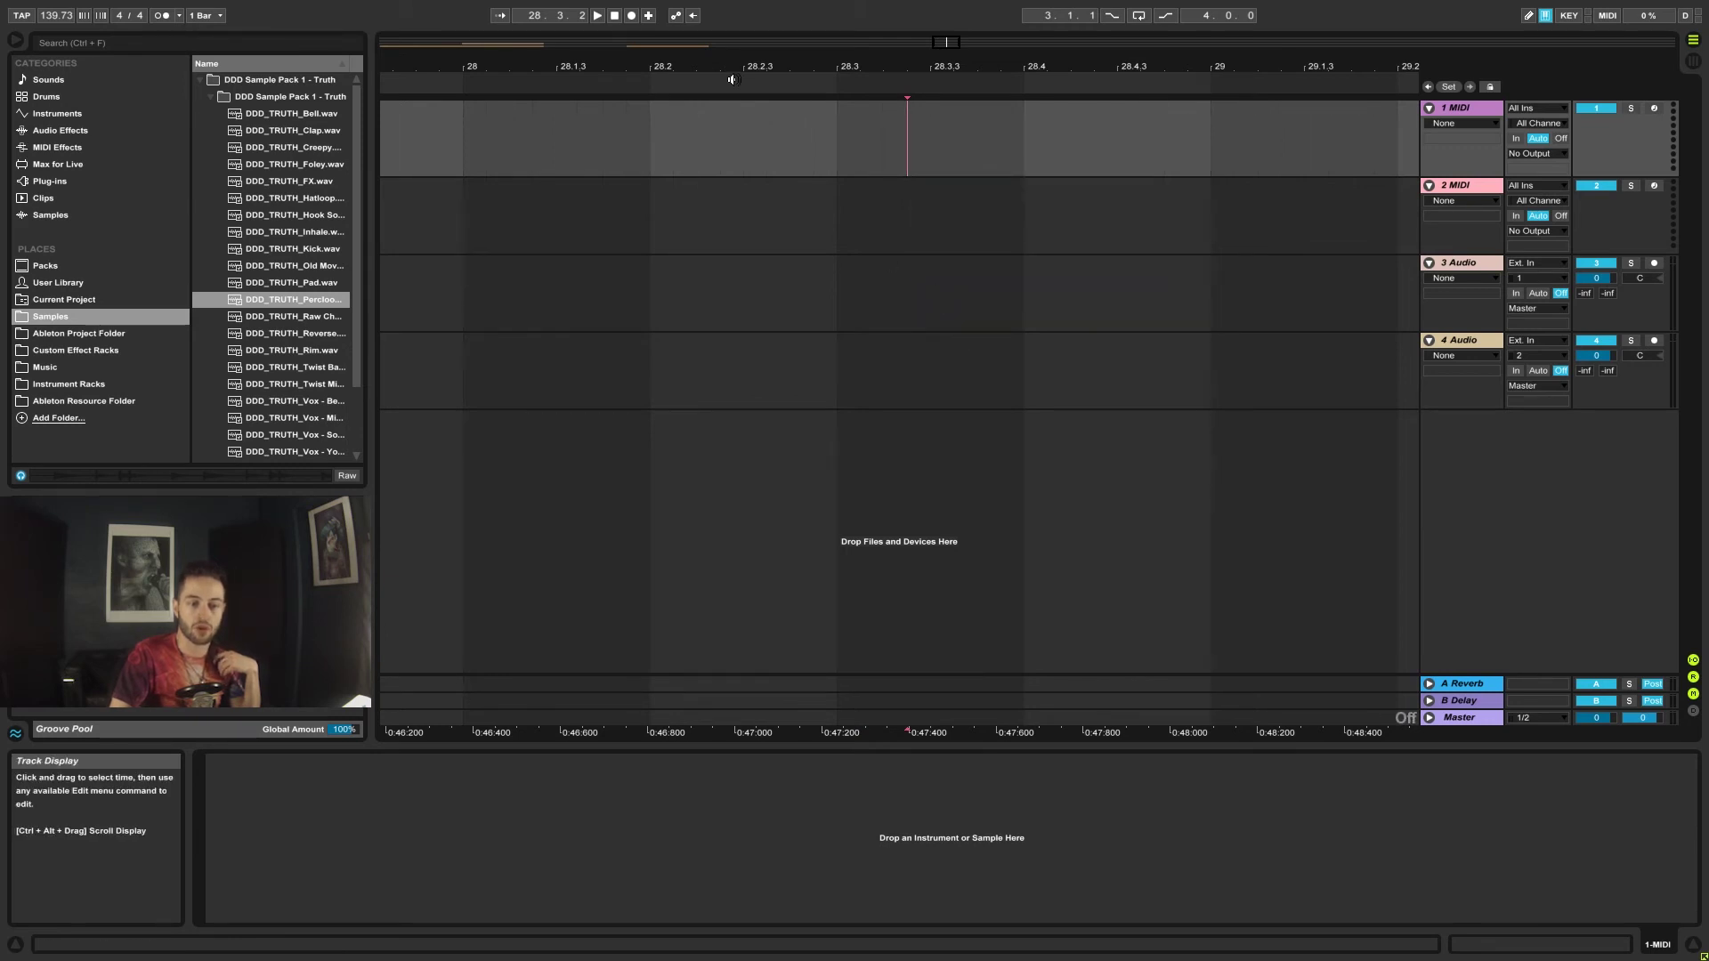
drag(722, 67, 1158, 9)
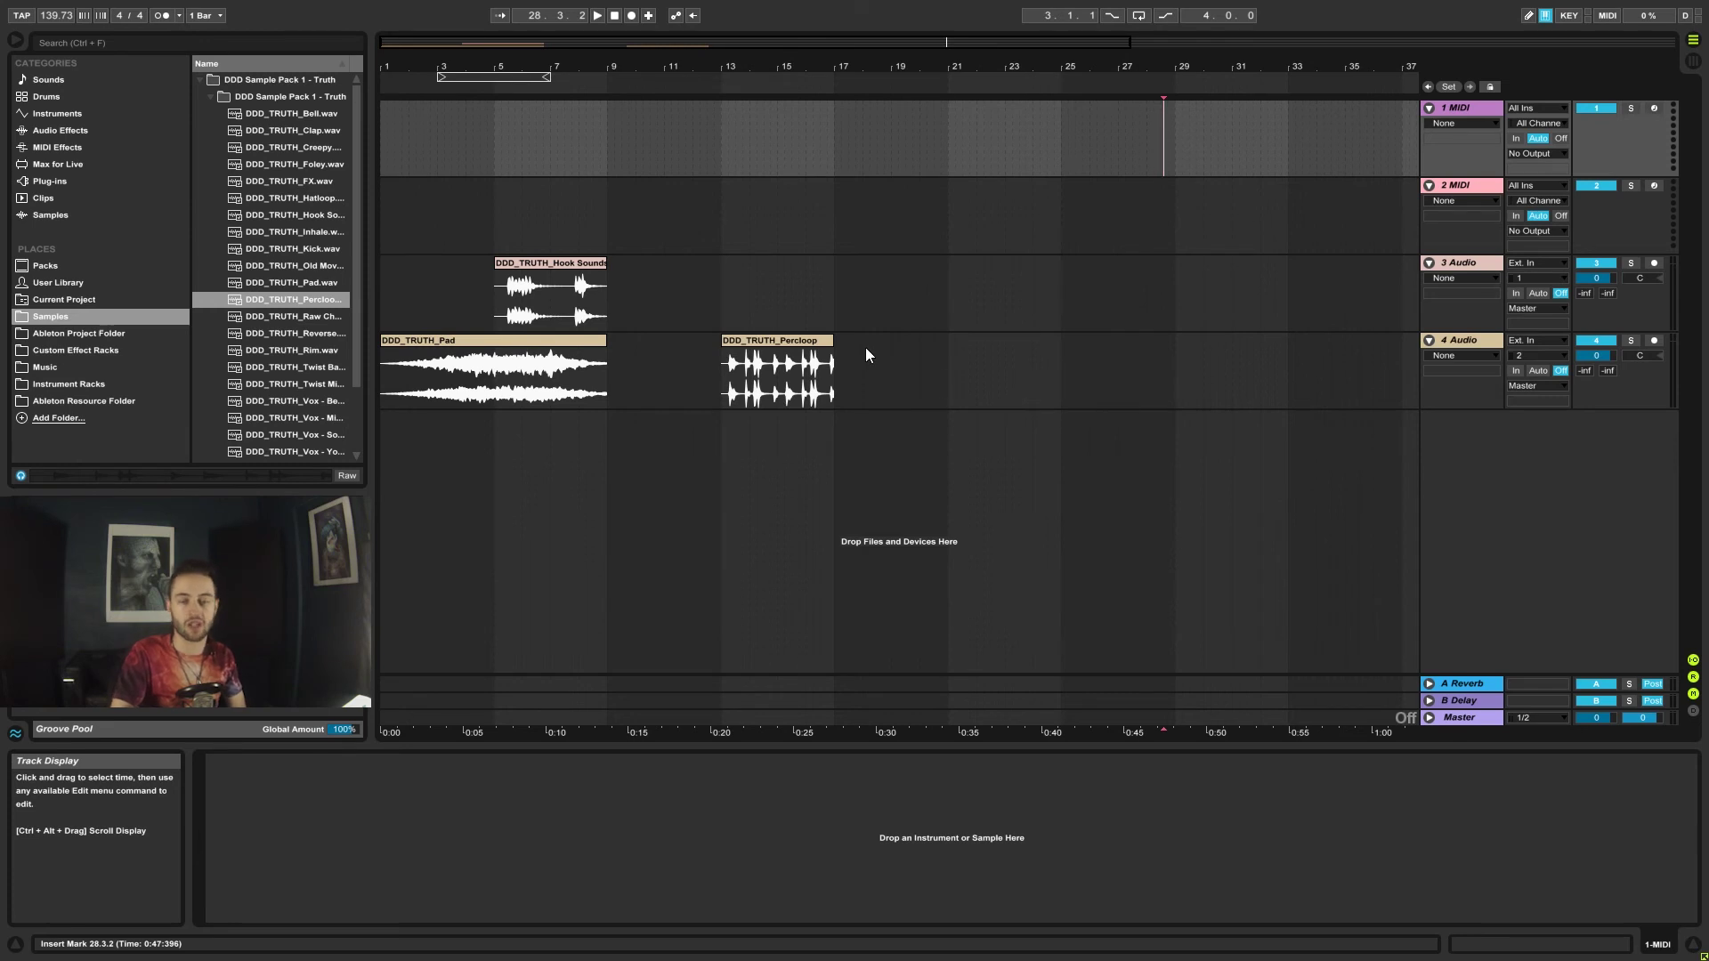
Step: Enable the triplet grid and turn grid snapping back on at 1/32 triplets
right_click(899, 337)
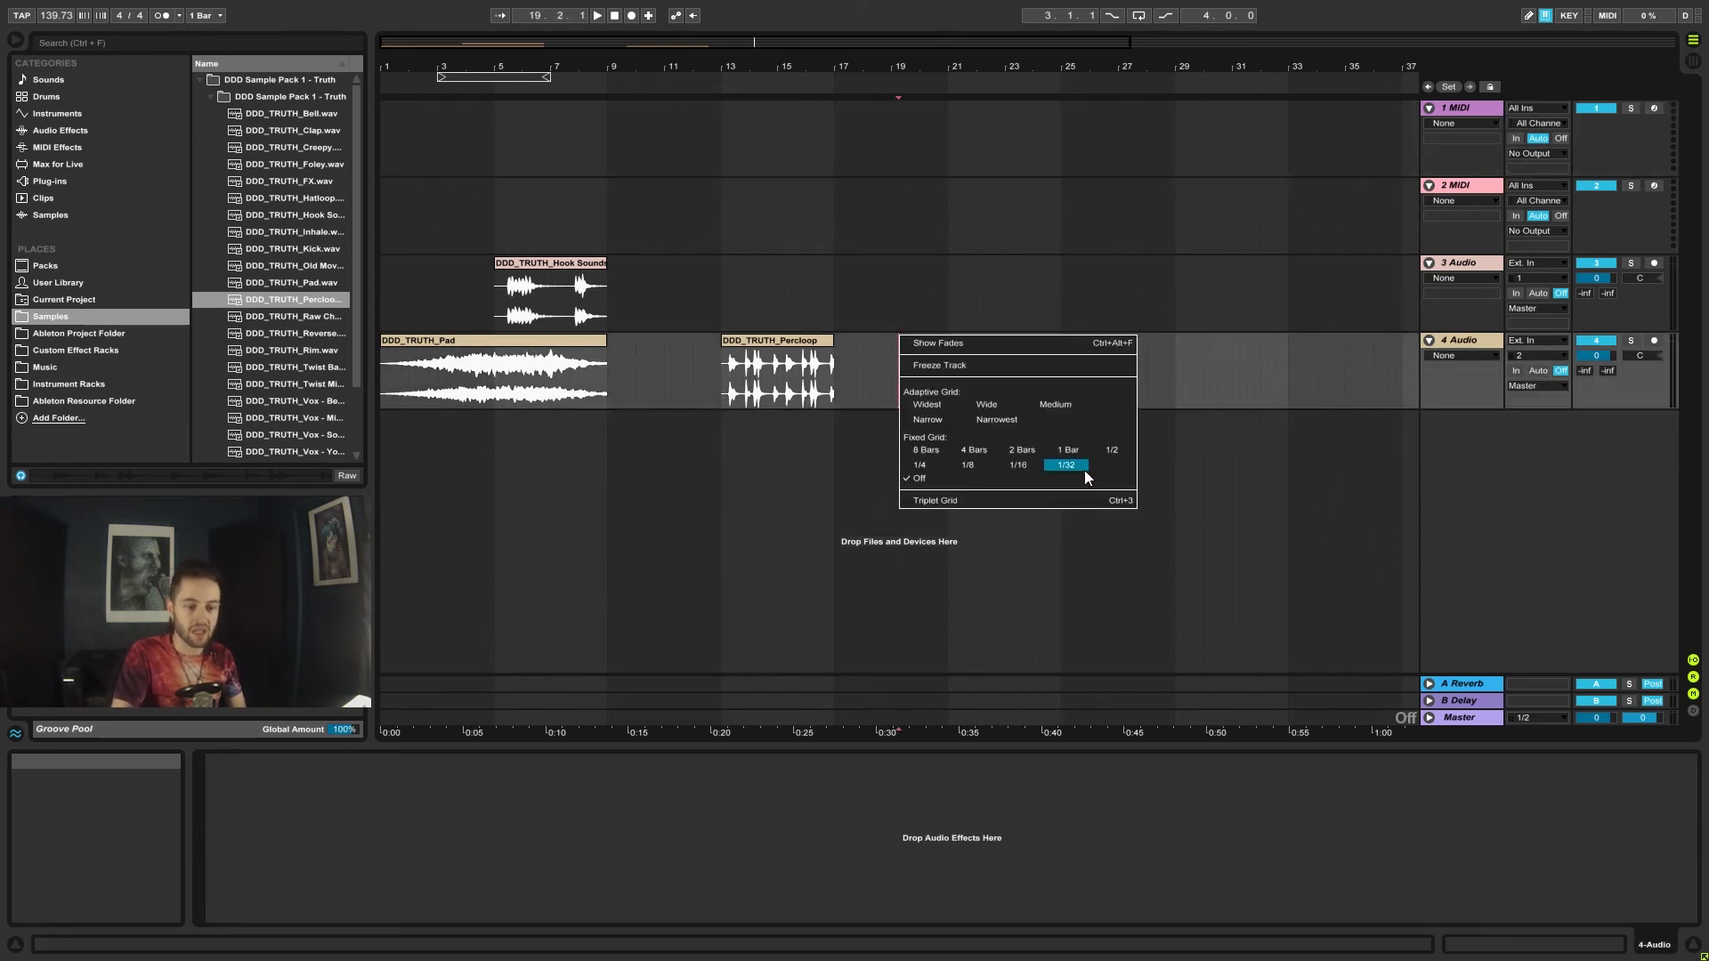
click(944, 503)
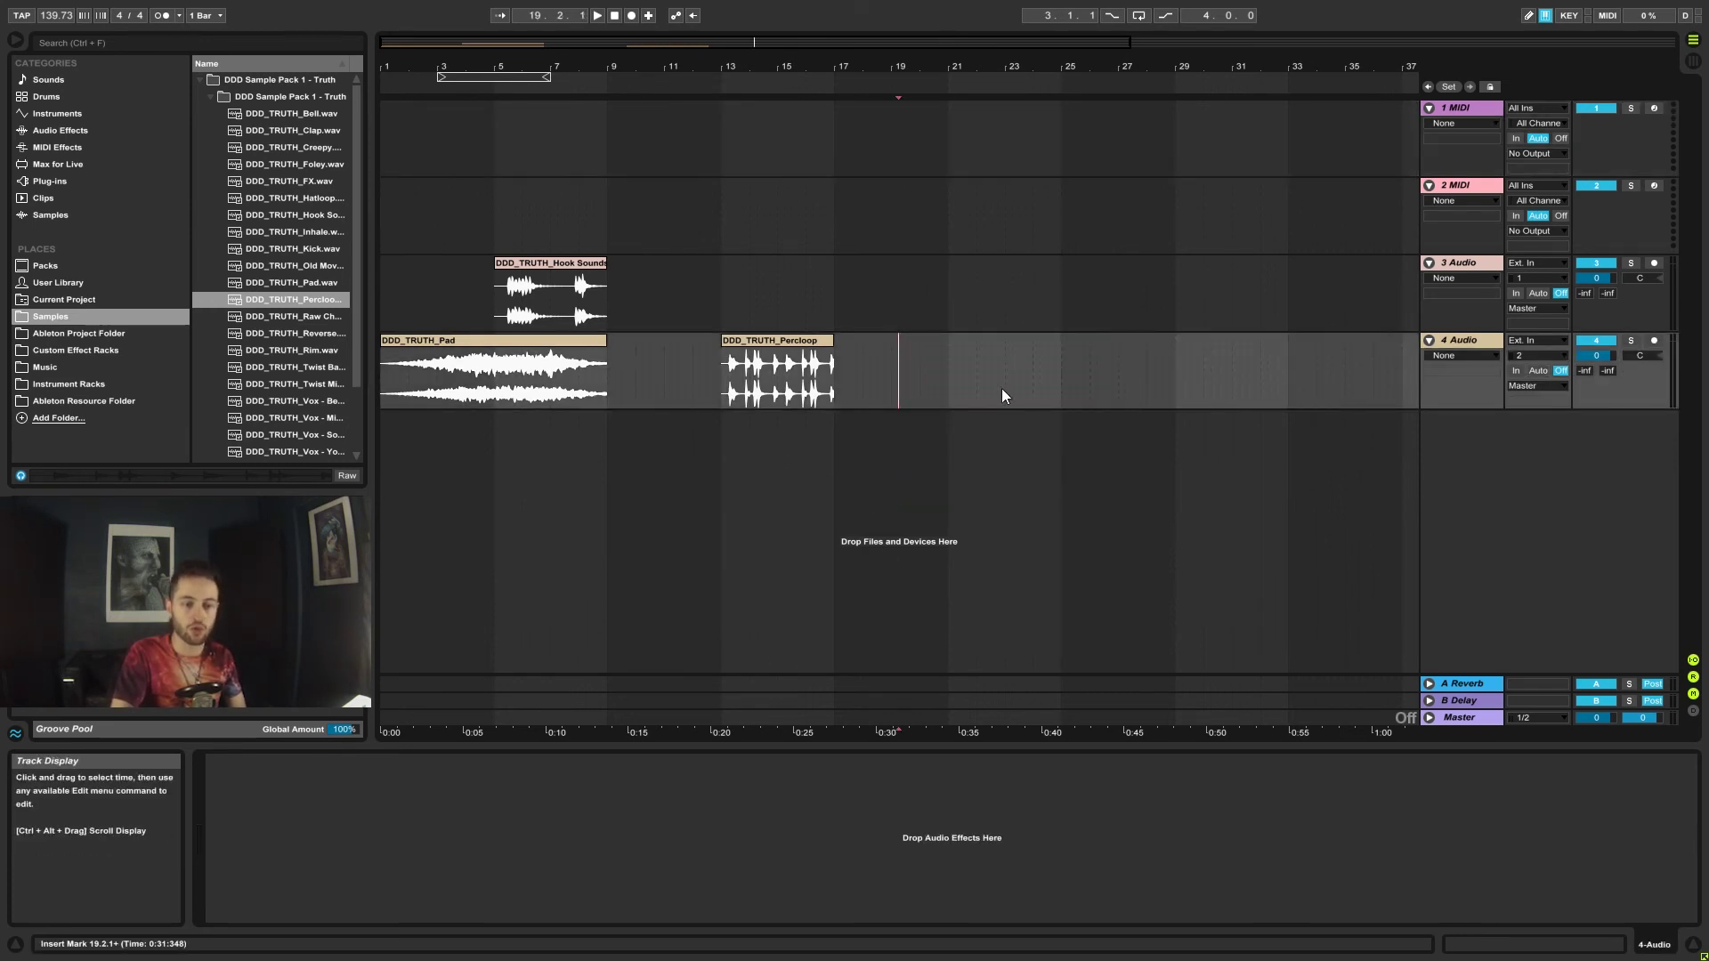
right_click(971, 353)
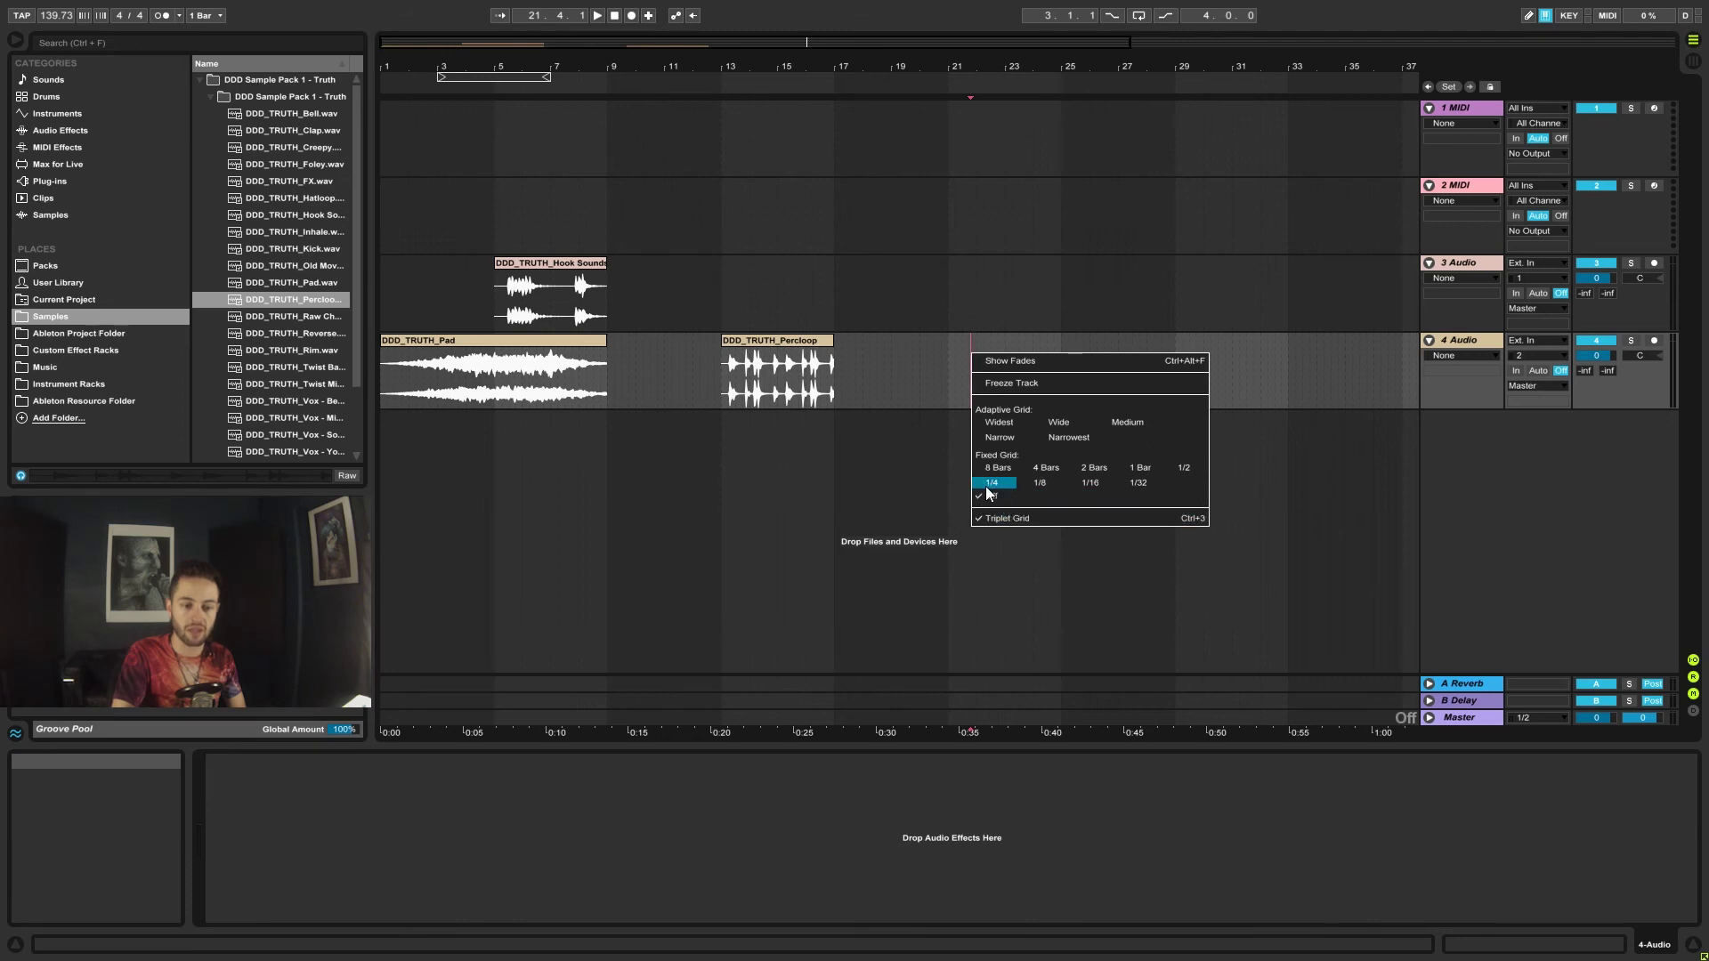
click(1164, 495)
key(ctrl+4)
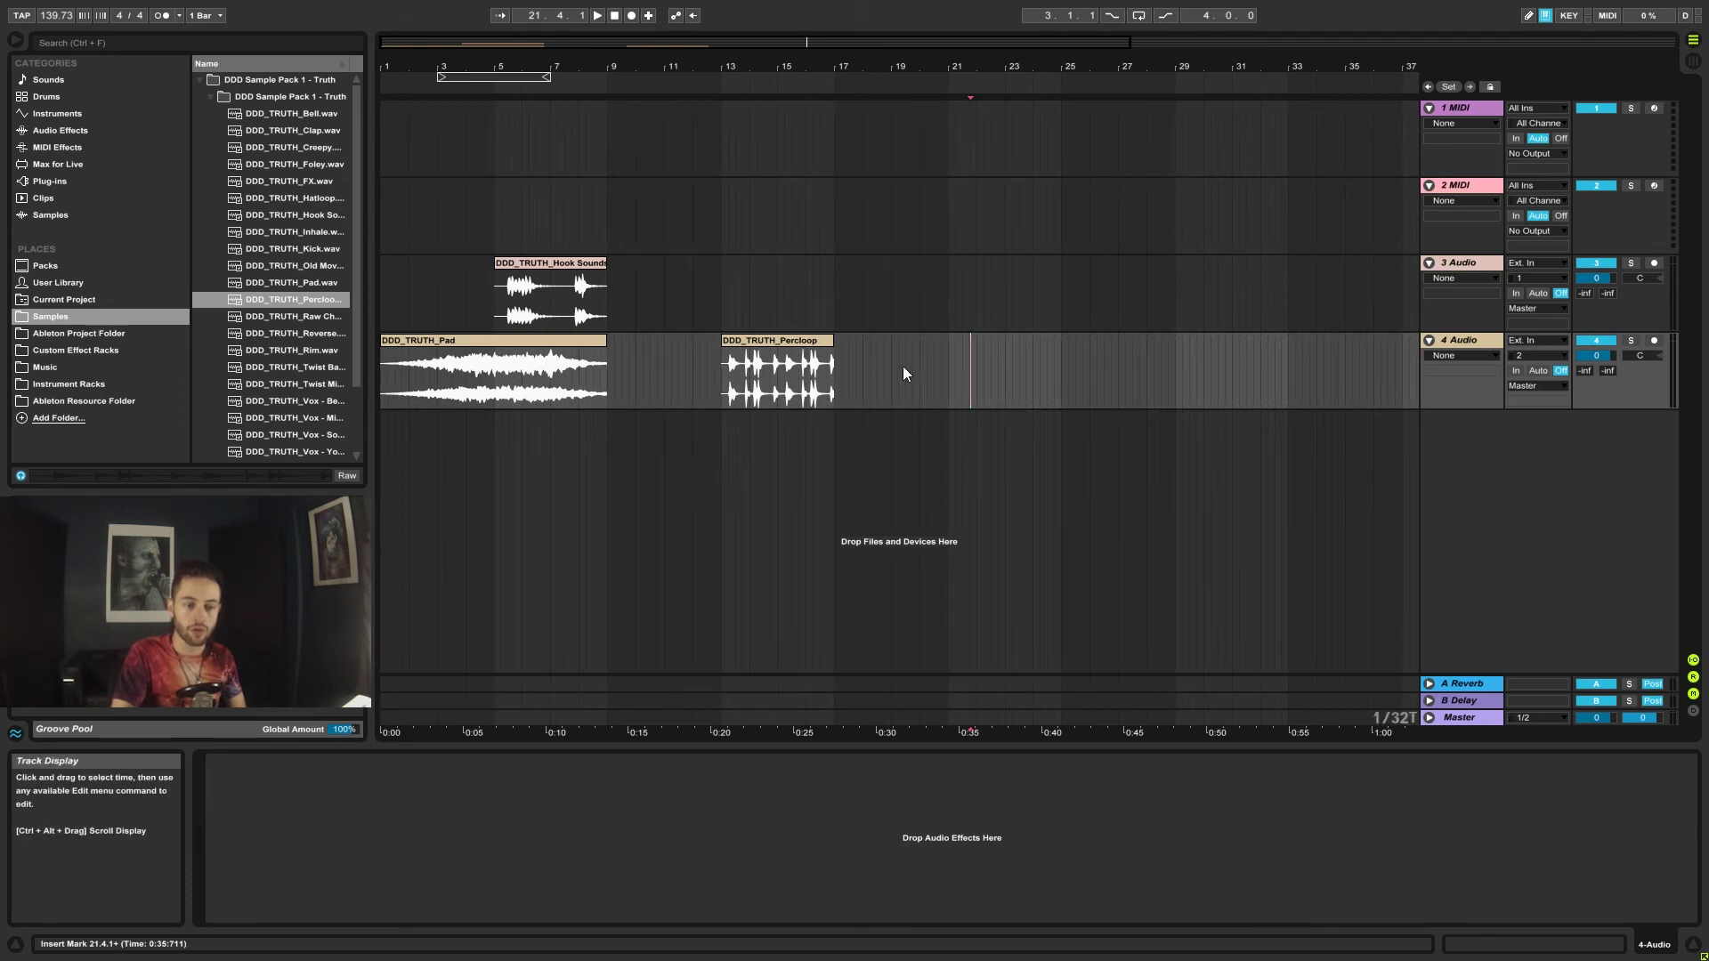
Step: Review the grid options on track 4 Audio and view the 1/32 triplet grid across the whole arrangement
right_click(896, 351)
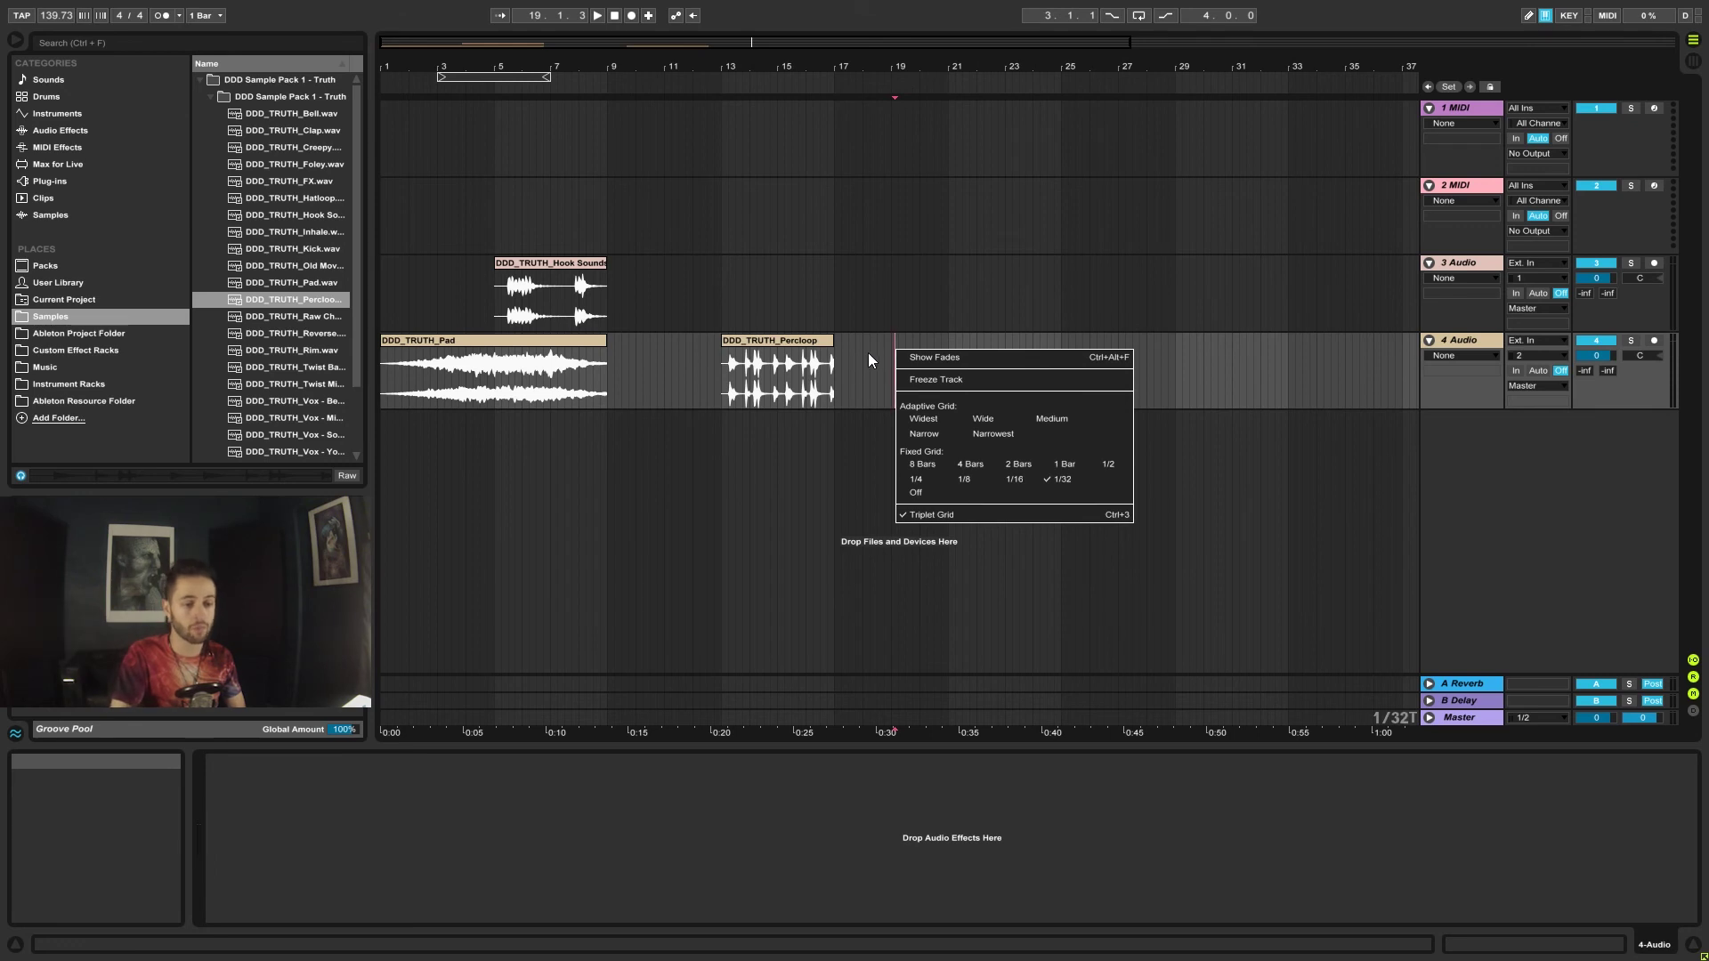
click(948, 335)
drag(915, 69, 695, 74)
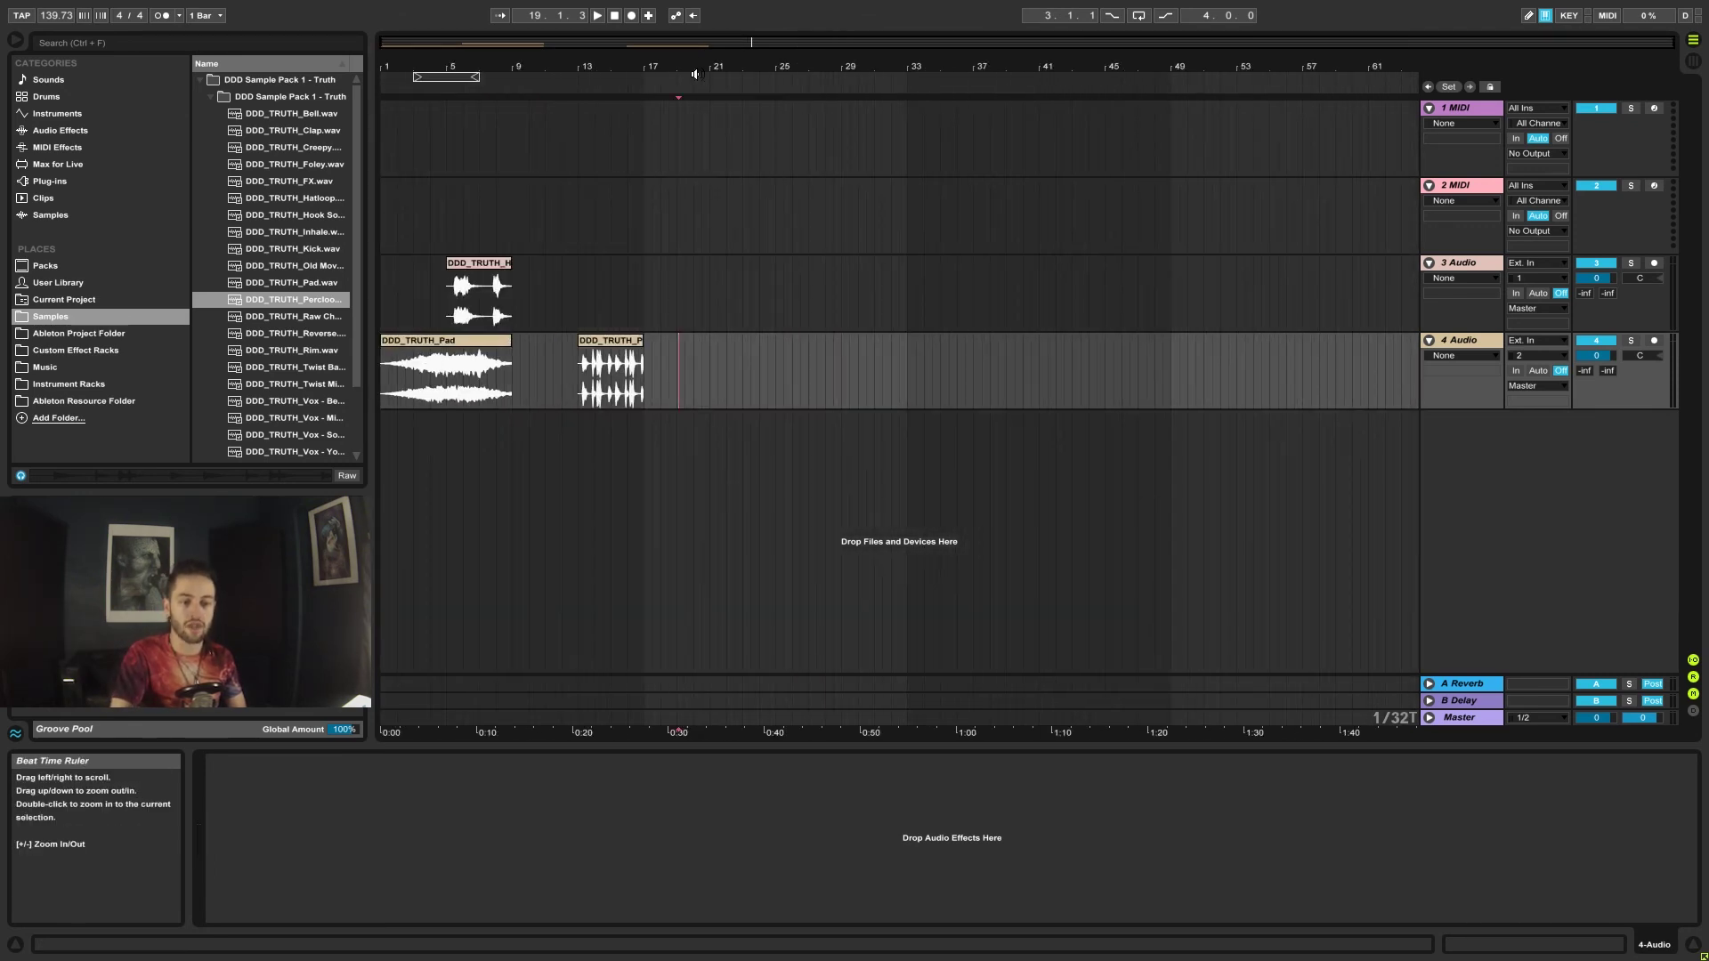
Step: Zoom in on the Pad and Hook Sounds clips around bars 3 to 9 and jump ahead to the empty bars 23 to 32
click(687, 515)
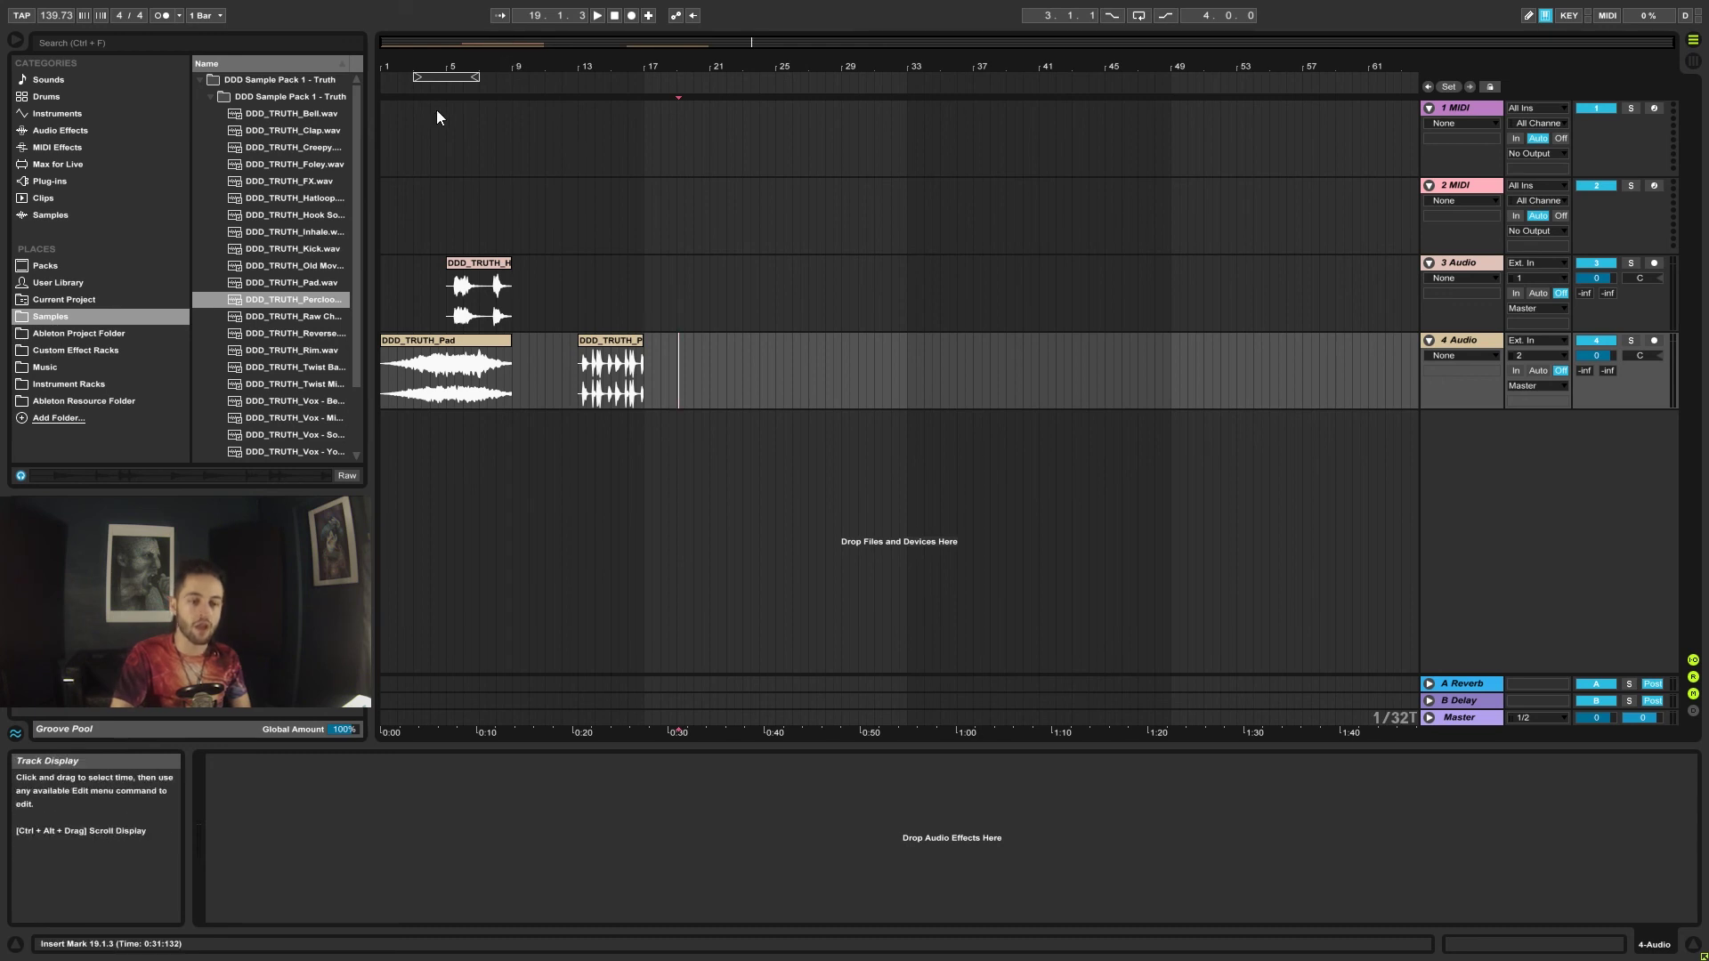
drag(427, 69, 438, 156)
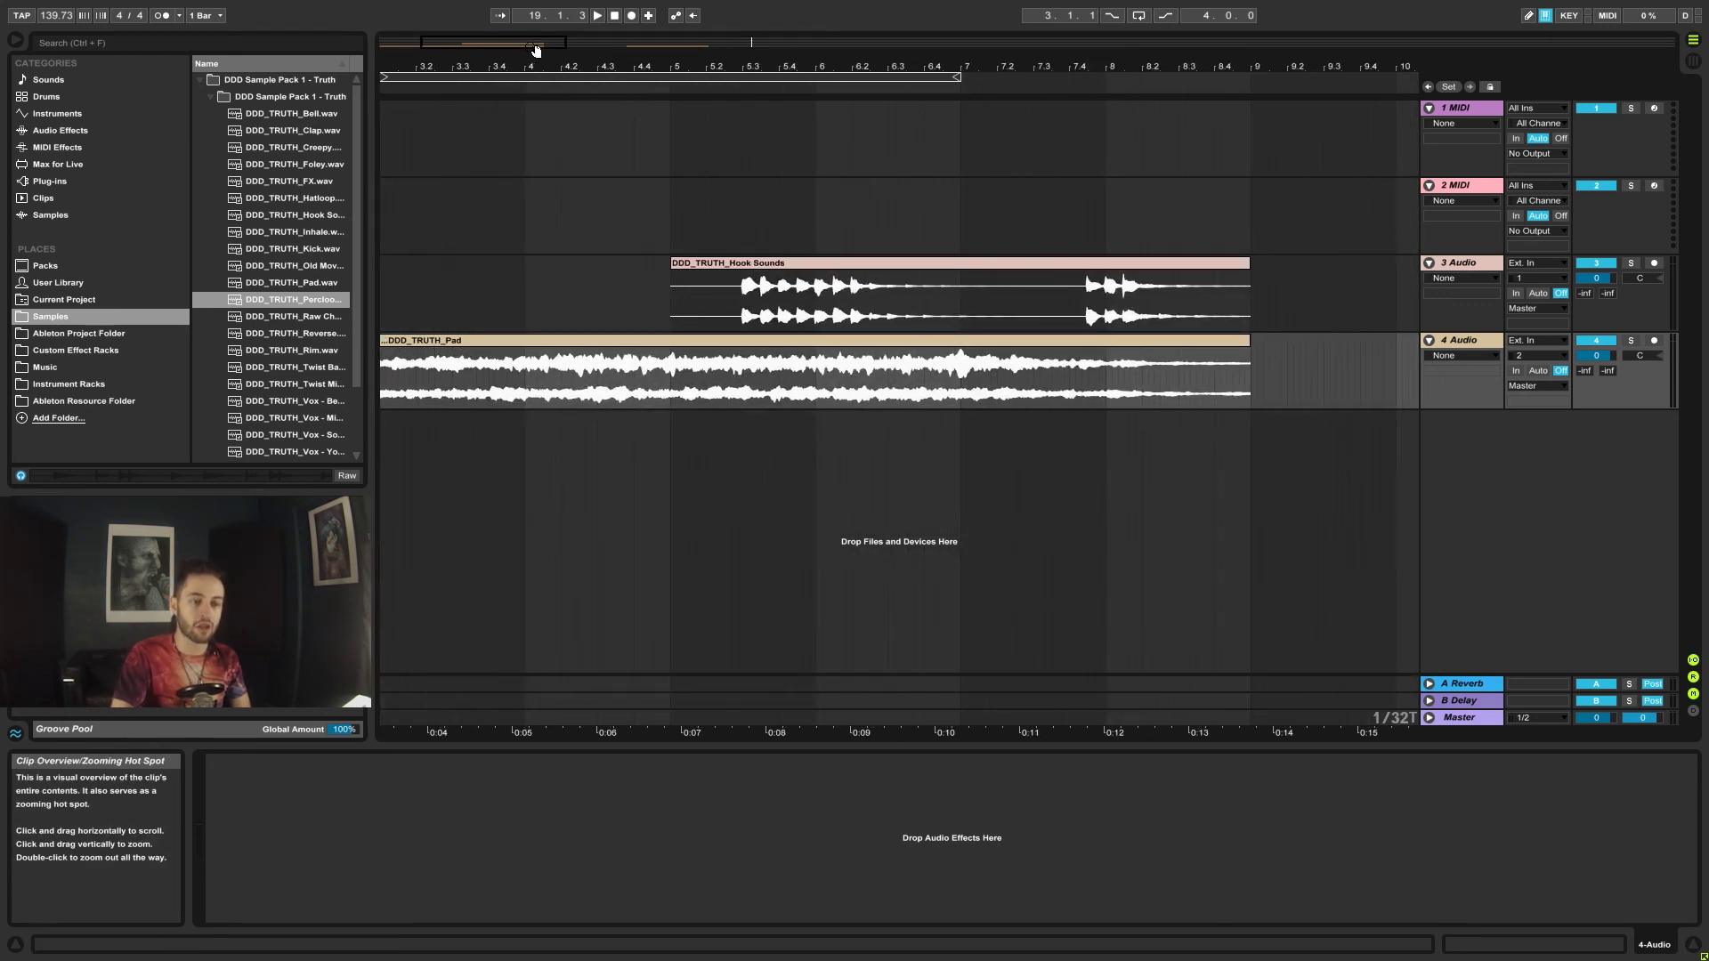
click(901, 45)
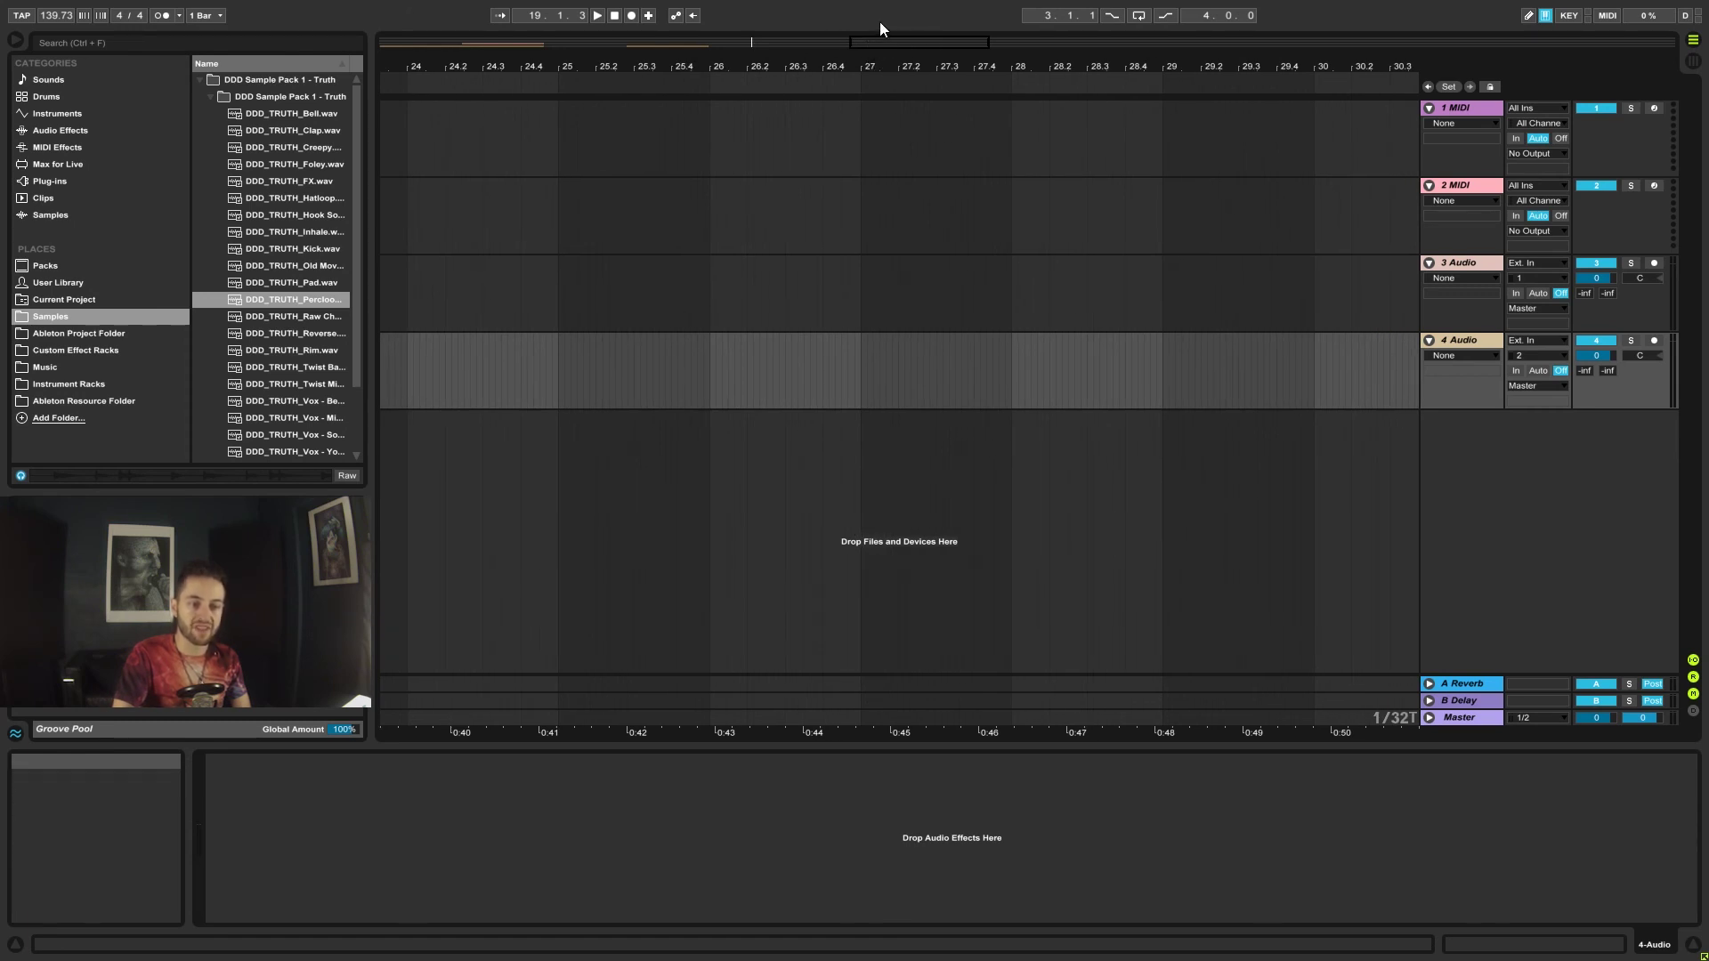
drag(898, 67, 856, 72)
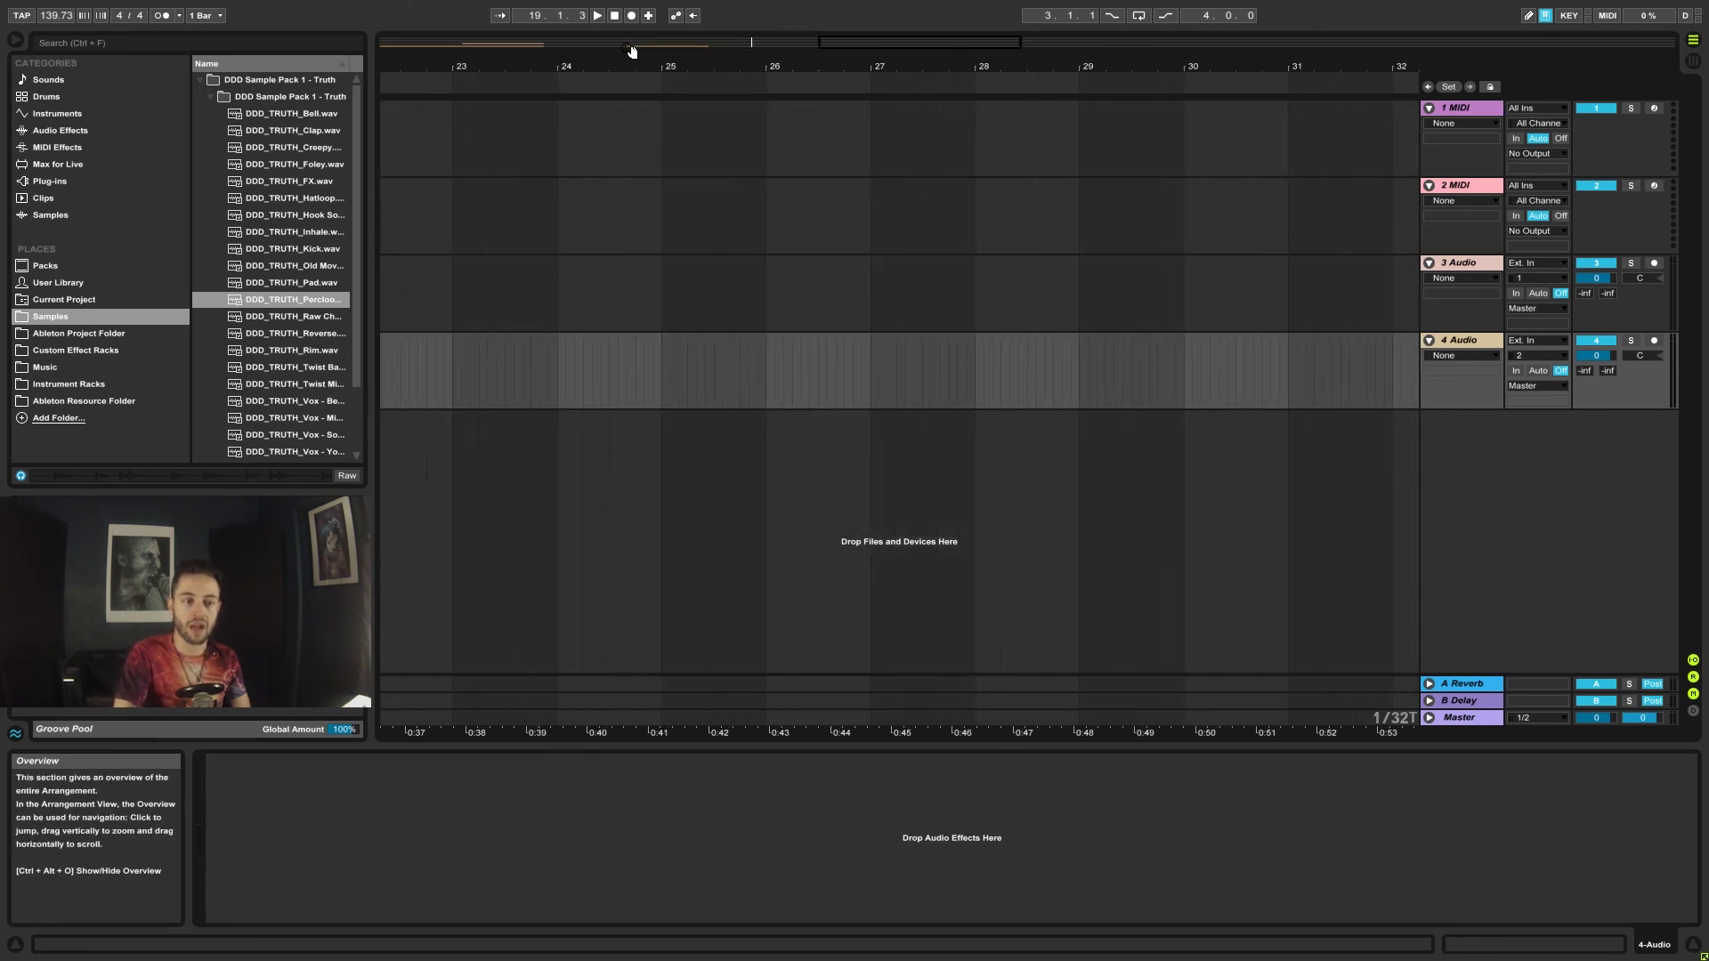
Step: Navigate back through bars 7 to 27 to a wide view from bar 1 and place the insert marker at 19.1.1 on track 3 Audio
drag(630, 49, 1707, 54)
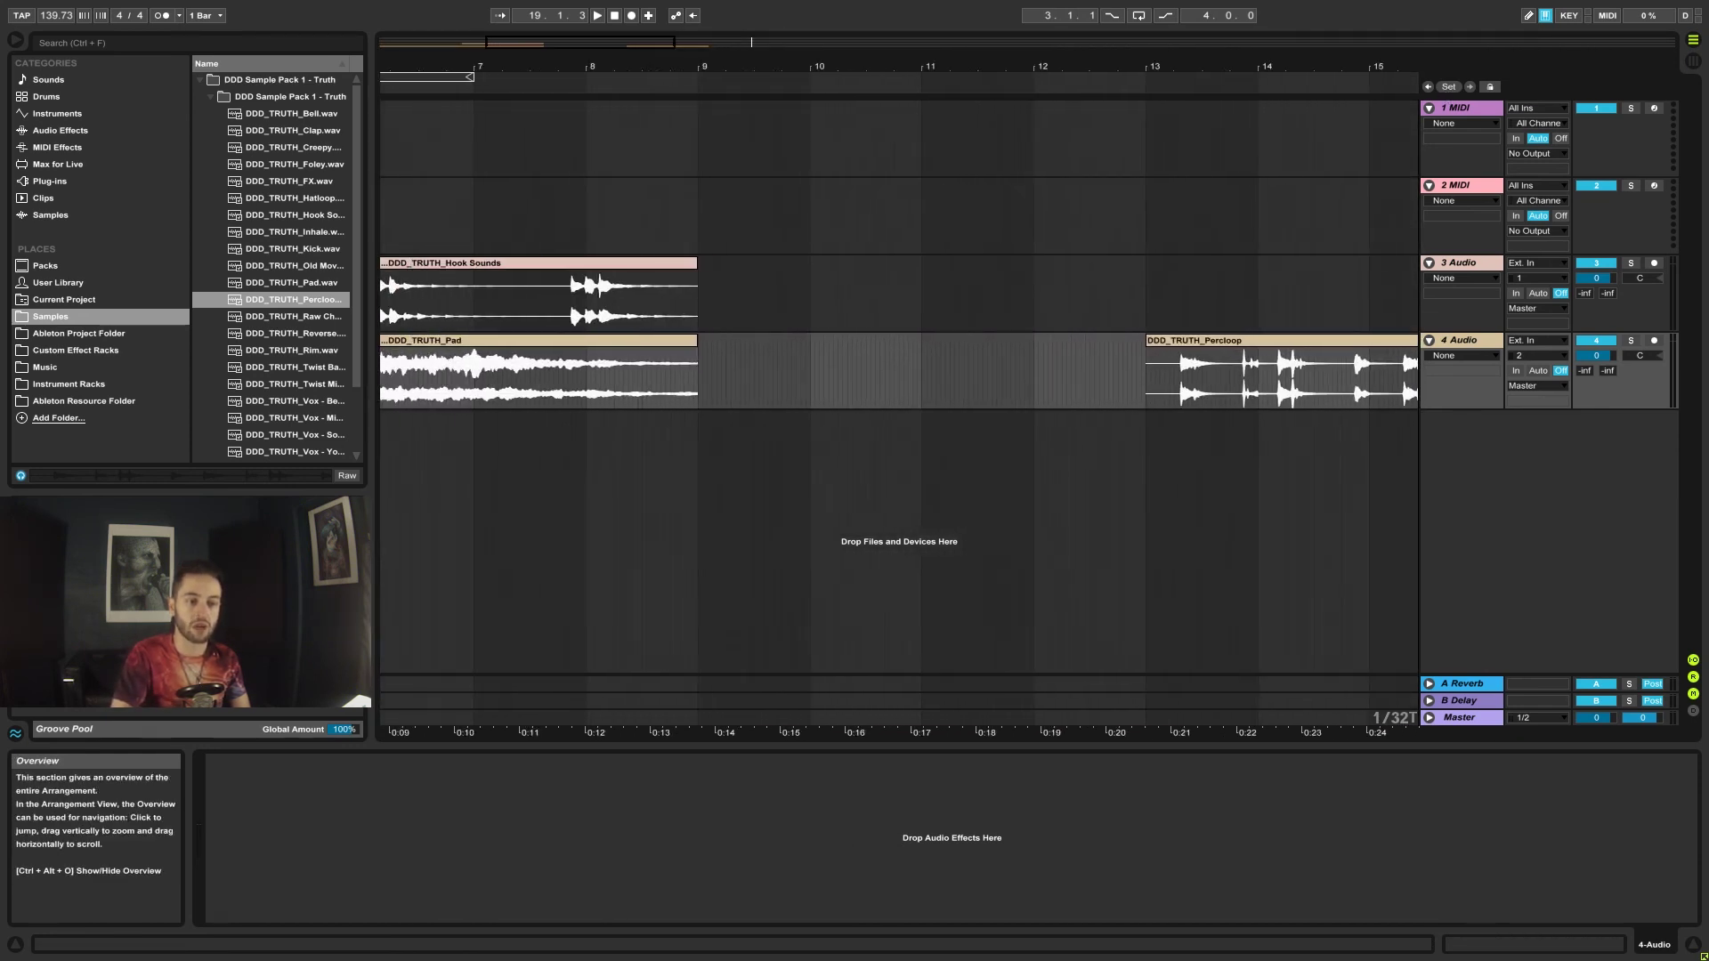
click(751, 42)
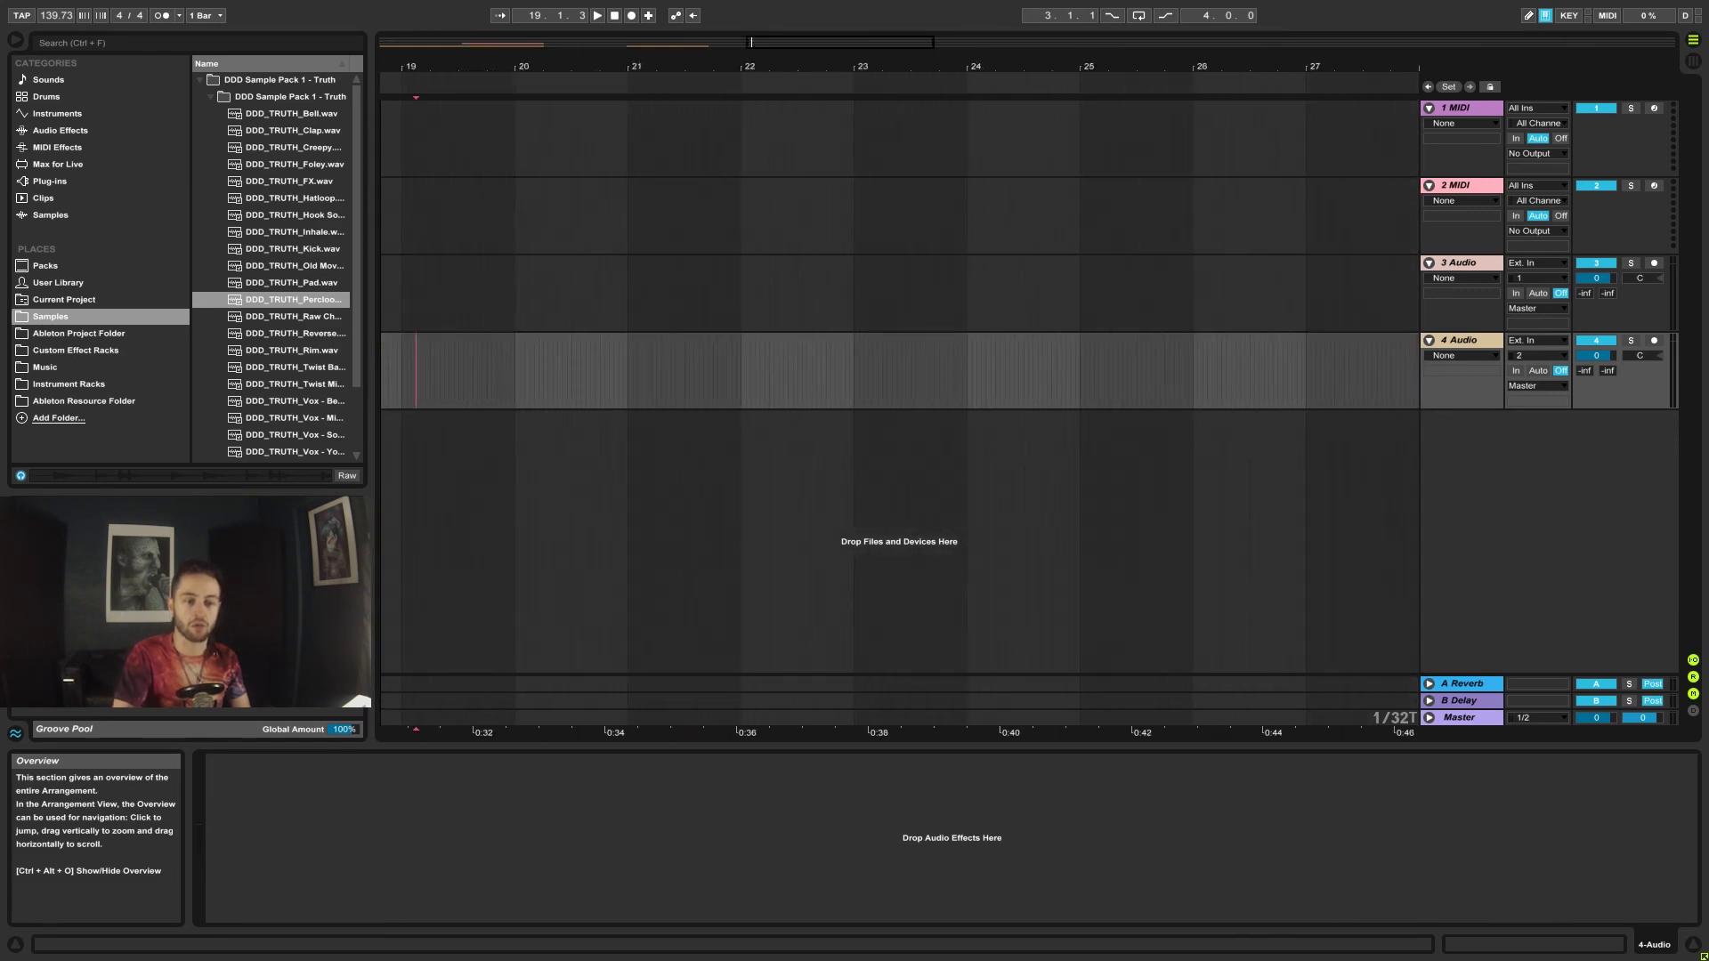
drag(751, 42, 534, 4)
click(677, 303)
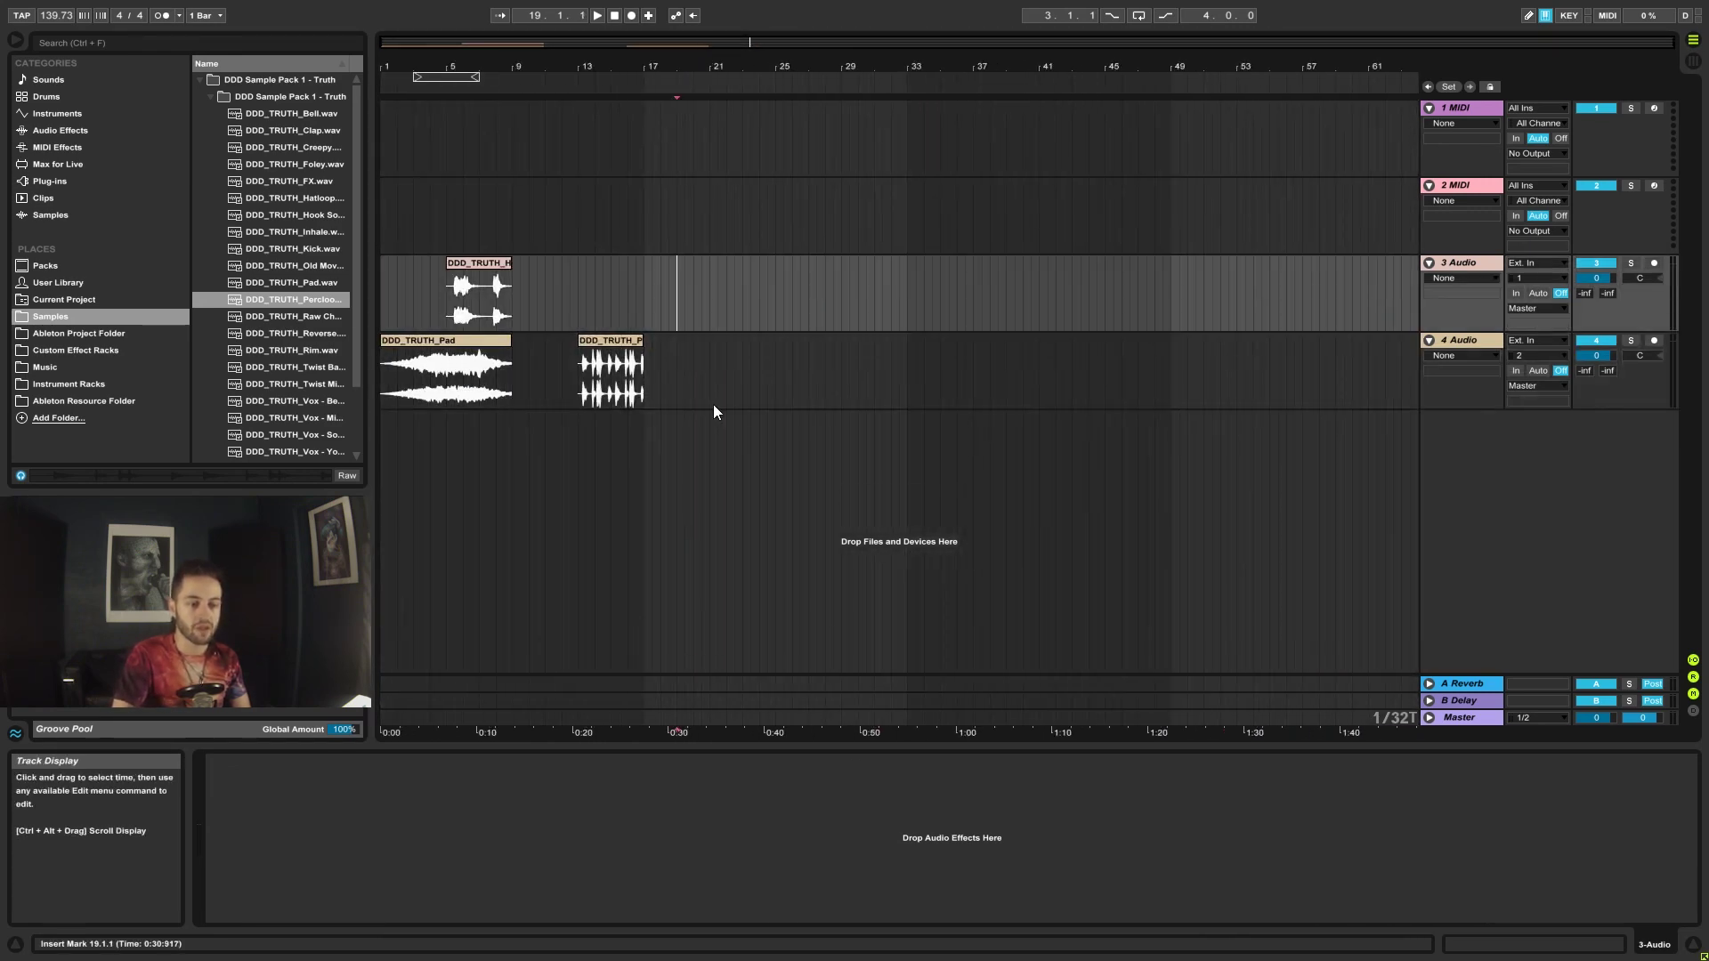